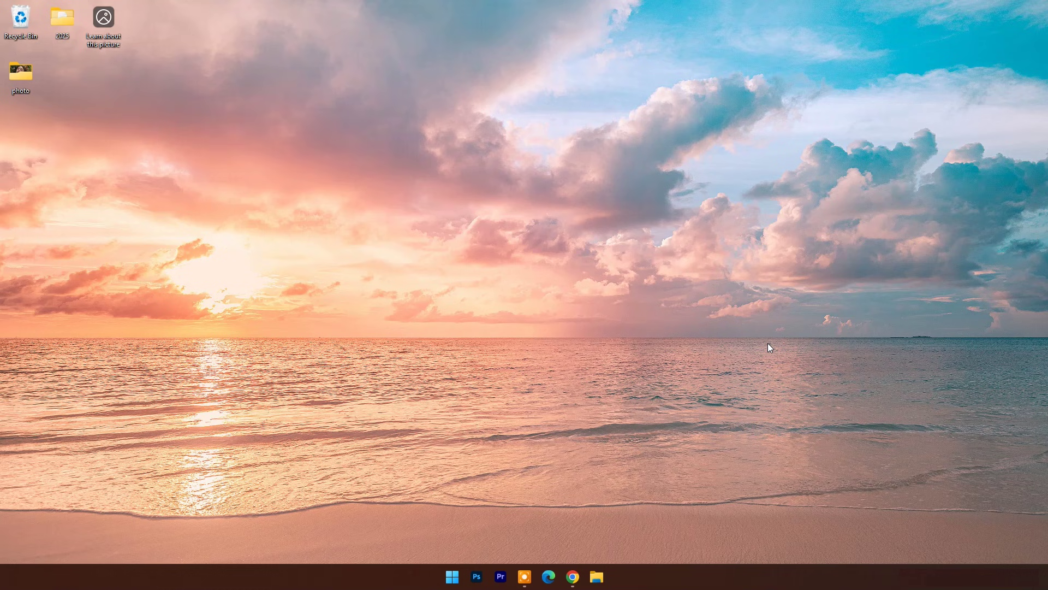
# Open the rock photo from the sample folder in Photos, maximized to full screen
pyautogui.doubleClick(16, 74)
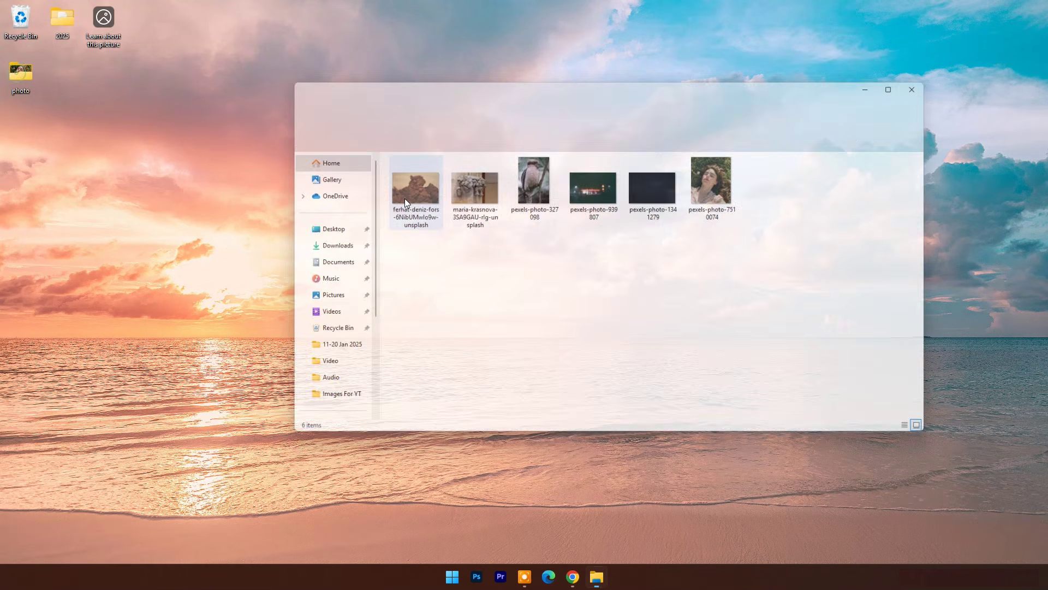
pyautogui.click(405, 198)
pyautogui.doubleClick(427, 204)
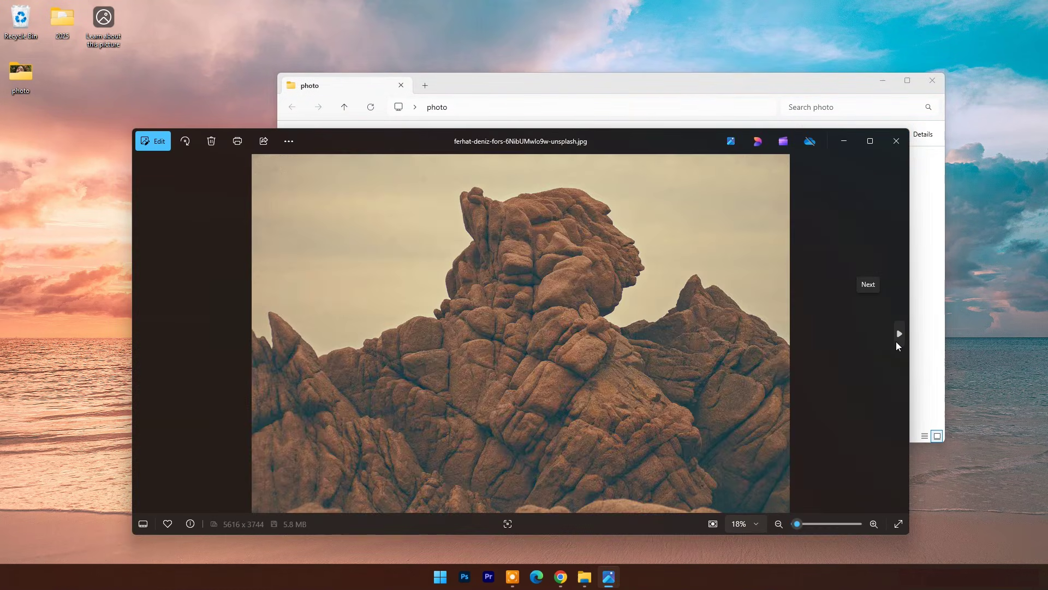
pyautogui.click(870, 142)
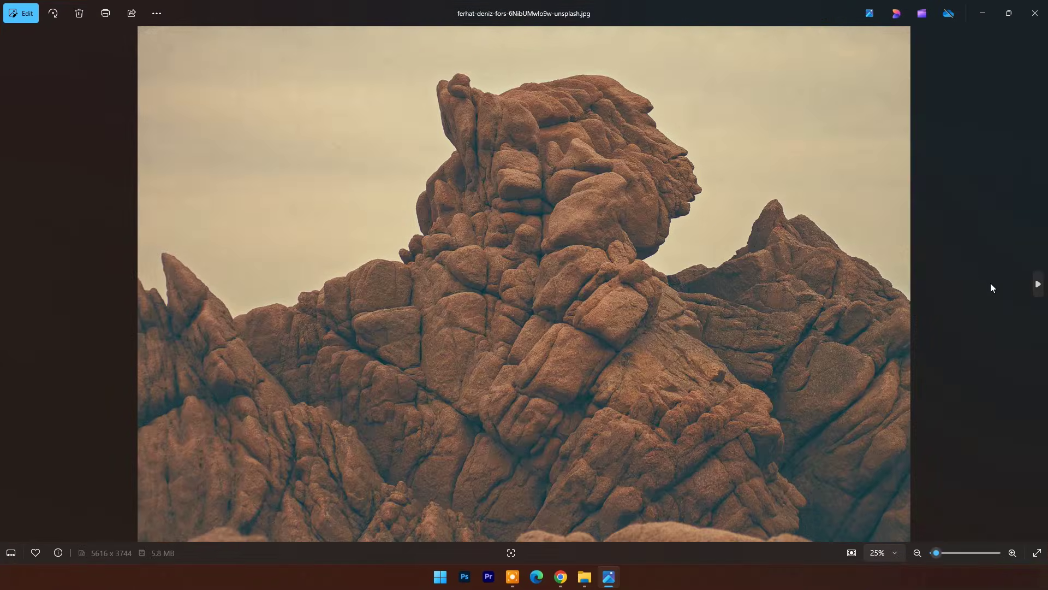
# Step through to the kookaburra and gas-station photos, zooming in and out on each
pyautogui.click(1039, 287)
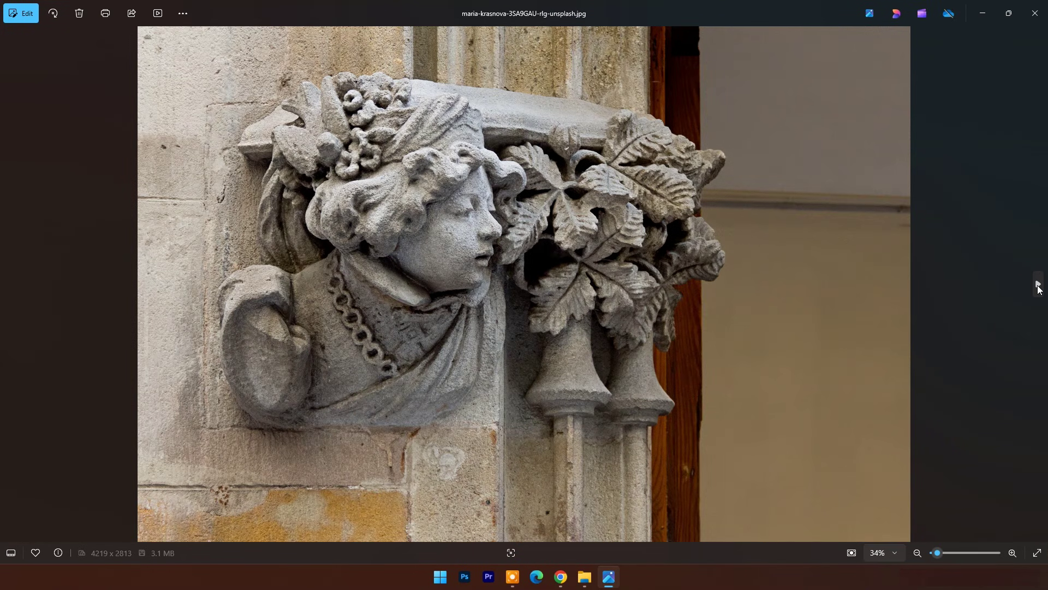
pyautogui.click(1038, 286)
pyautogui.scroll(5, 554, 150)
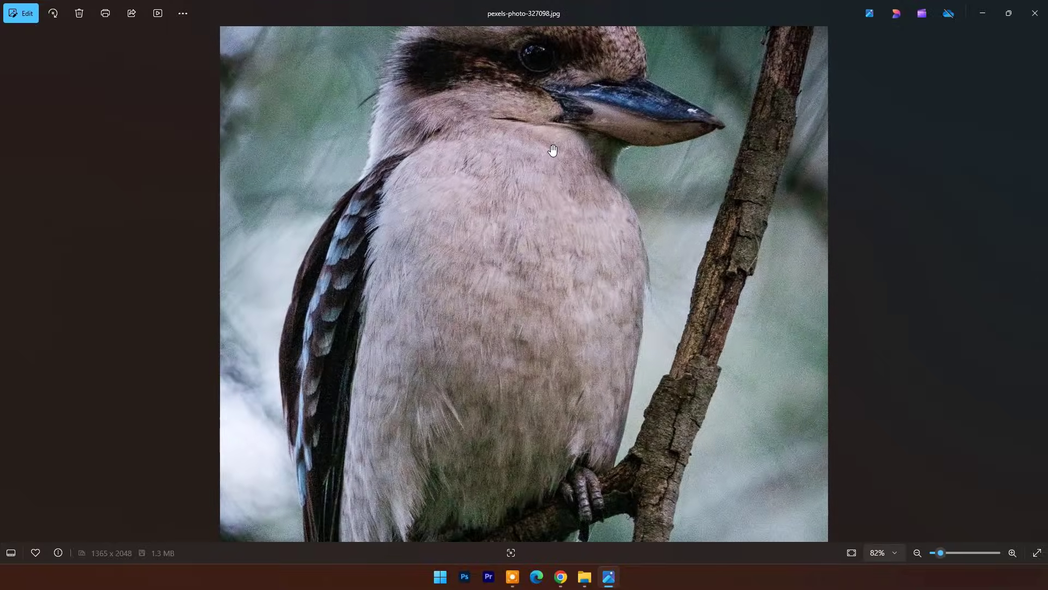
pyautogui.scroll(4, 901, 240)
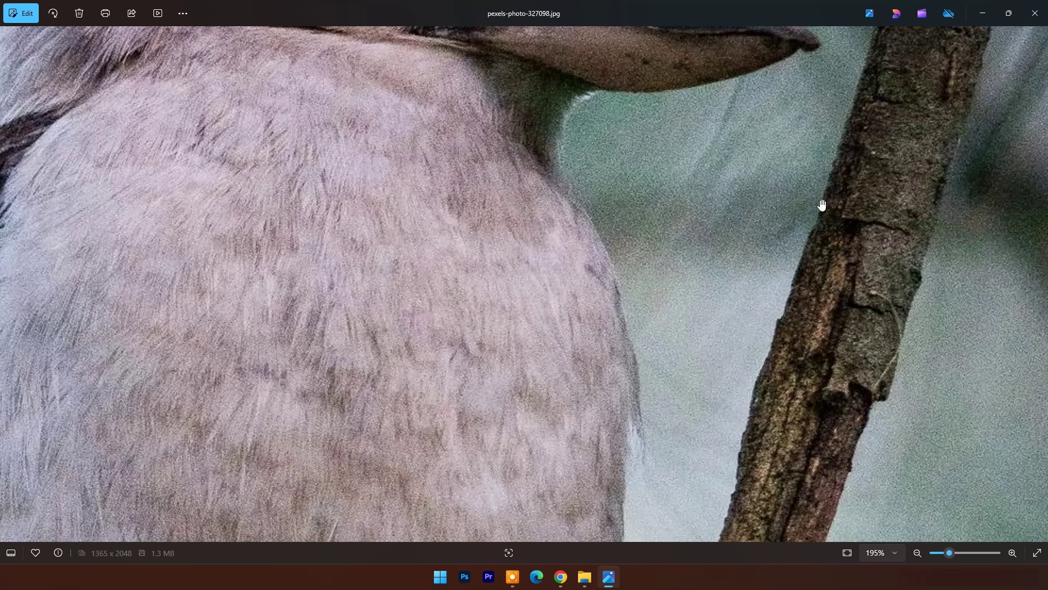
pyautogui.scroll(-3, 628, 353)
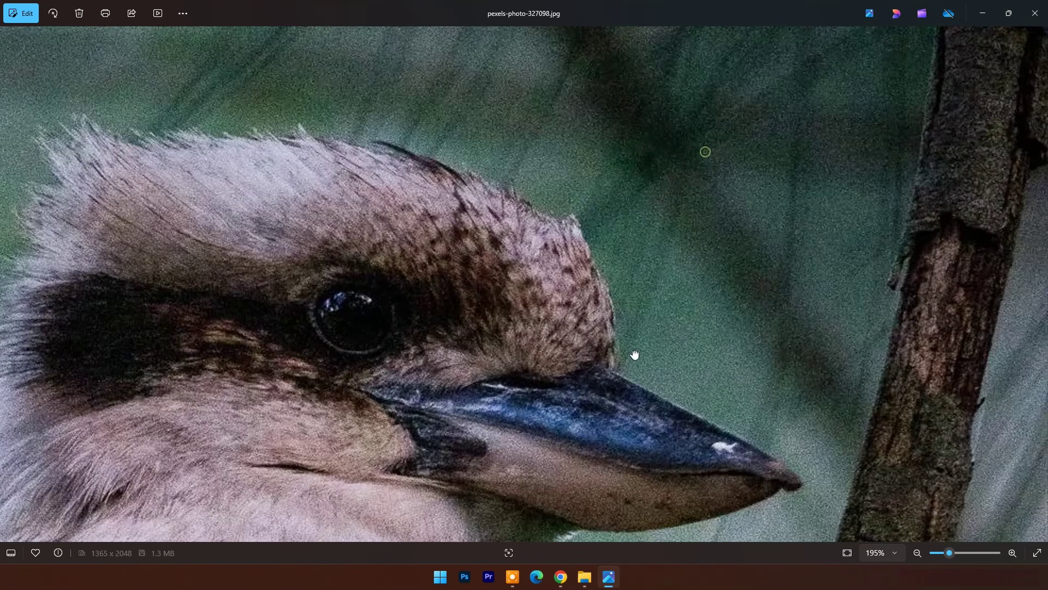
pyautogui.scroll(-3, 710, 228)
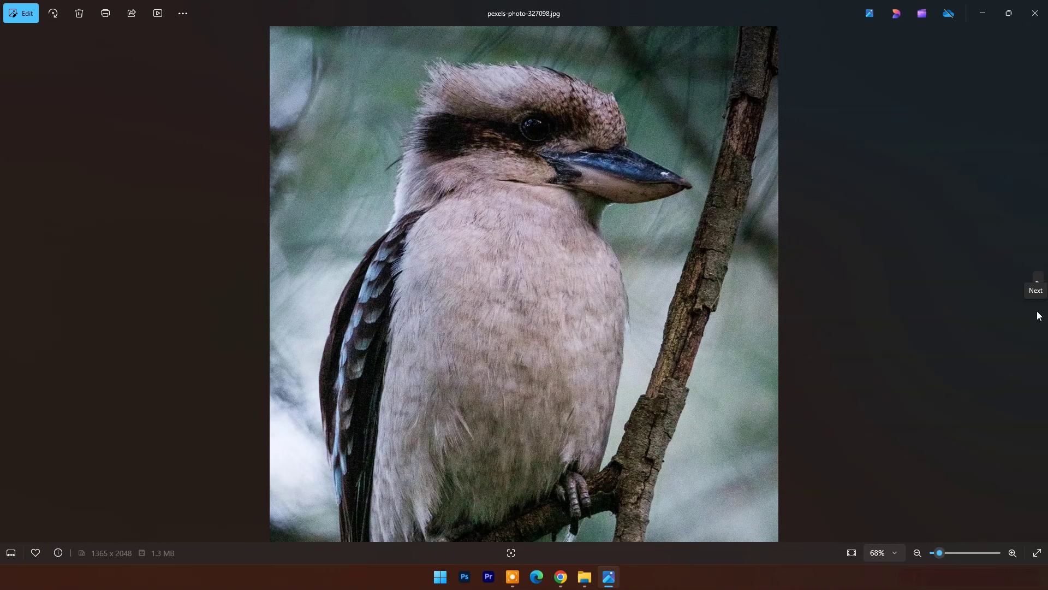
pyautogui.click(1040, 280)
pyautogui.scroll(5, 304, 297)
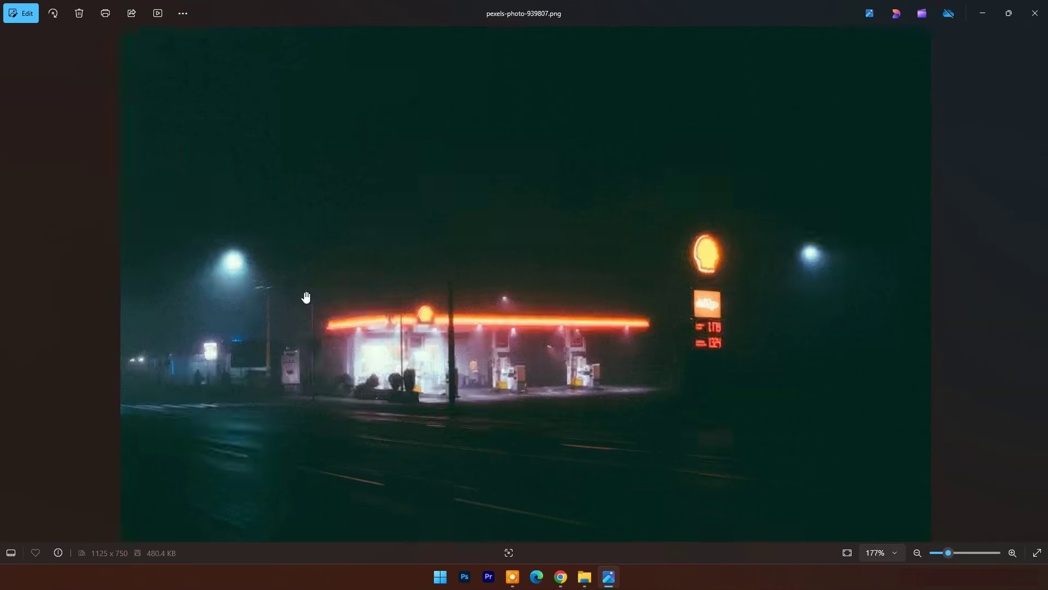
pyautogui.scroll(5, 306, 297)
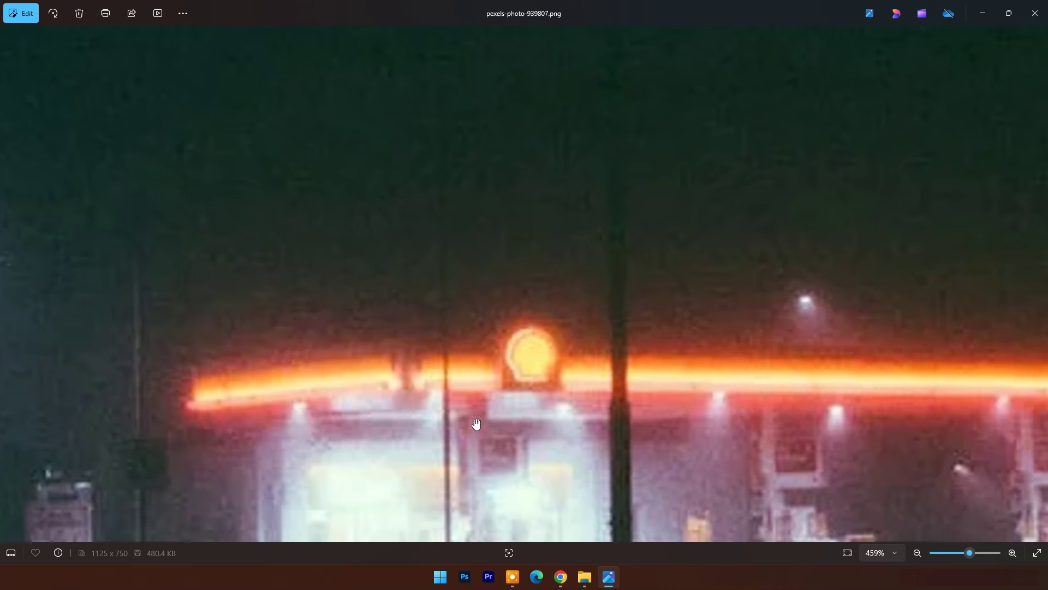
pyautogui.scroll(-4, 417, 323)
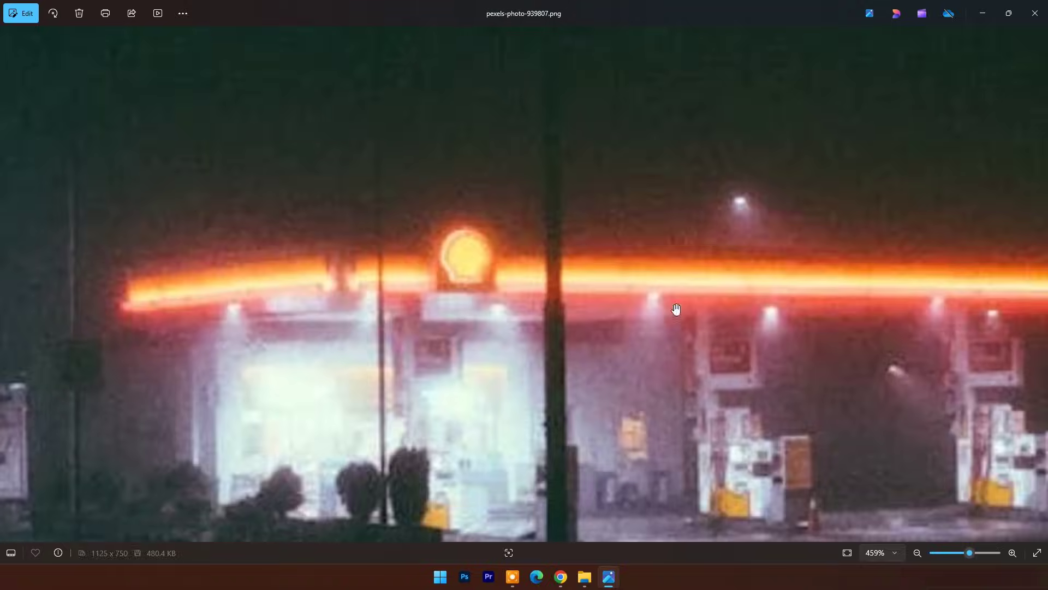
pyautogui.scroll(-2, 676, 321)
pyautogui.scroll(-2, 676, 320)
# View the starry-sky and grass portrait photos, zooming into the face, then close Photos
pyautogui.click(1038, 284)
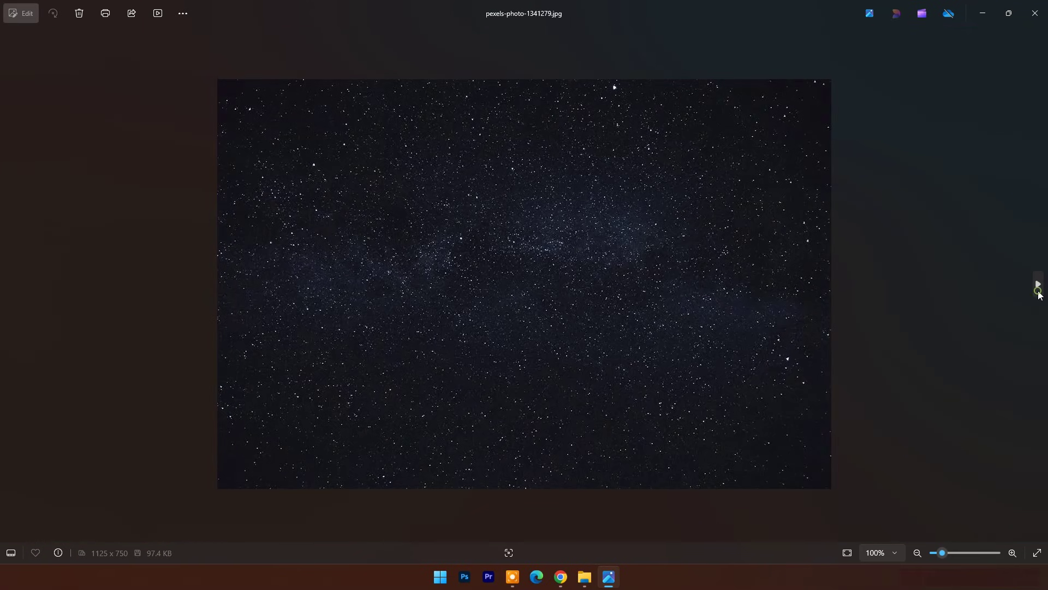
pyautogui.click(1038, 289)
pyautogui.scroll(6, 595, 258)
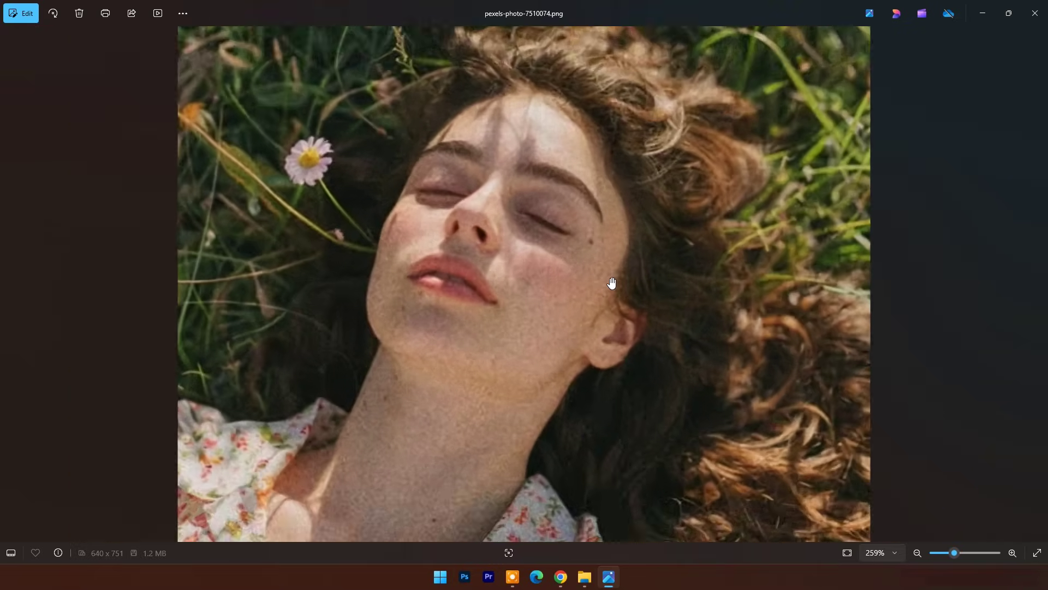
pyautogui.moveTo(568, 197); pyautogui.dragTo(615, 405)
pyautogui.scroll(-1, 578, 280)
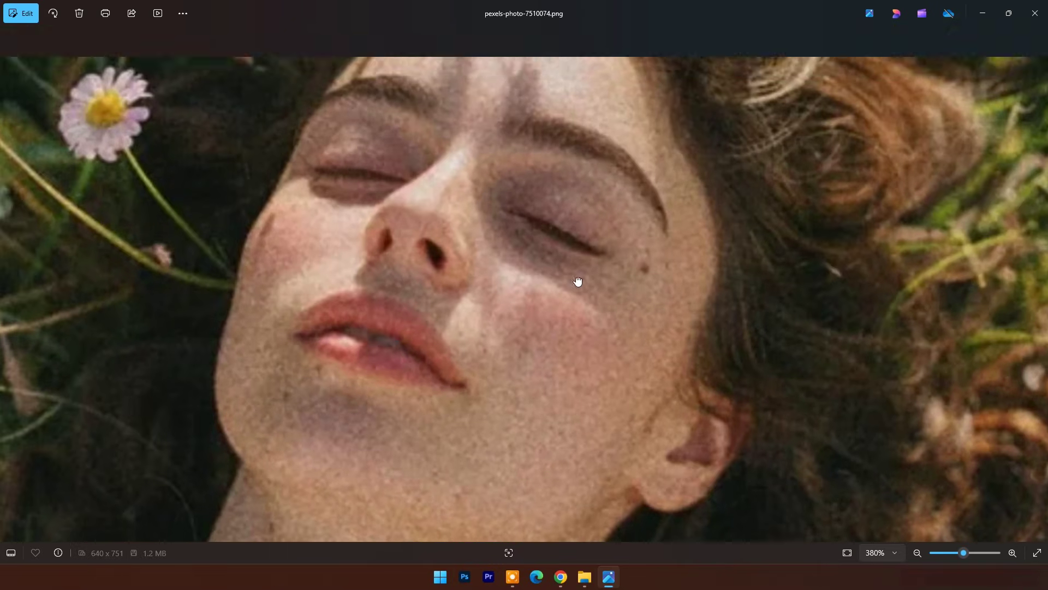
pyautogui.scroll(-1, 687, 185)
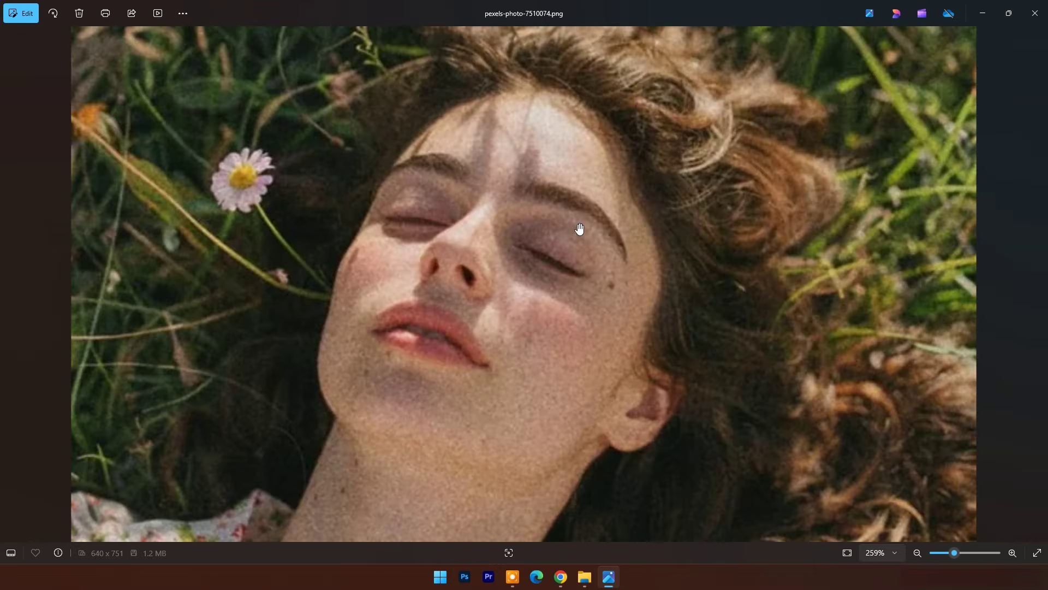
pyautogui.scroll(-3, 676, 218)
pyautogui.scroll(-1, 990, 121)
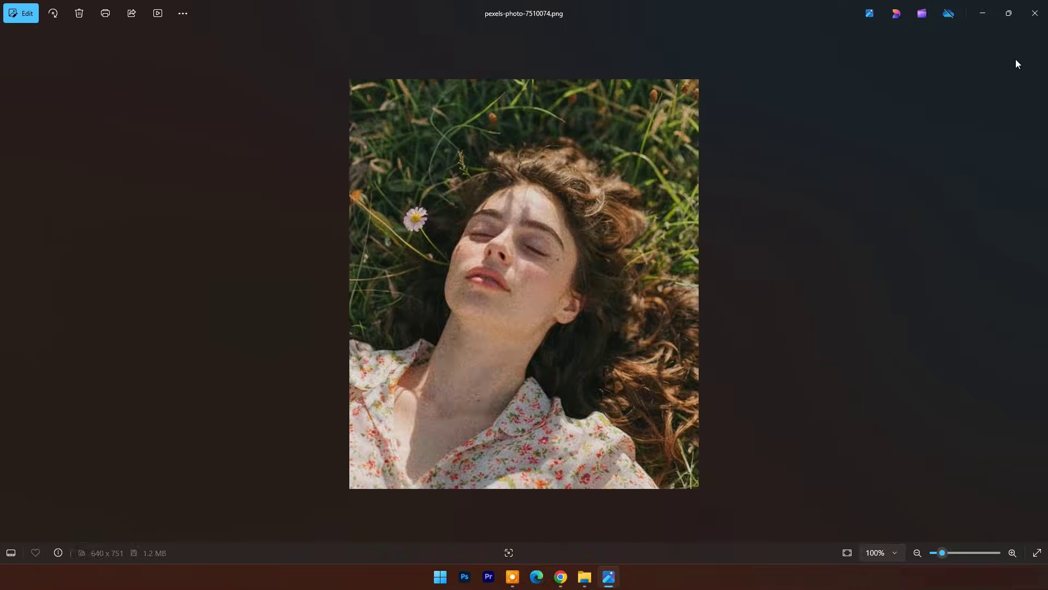
pyautogui.click(1035, 19)
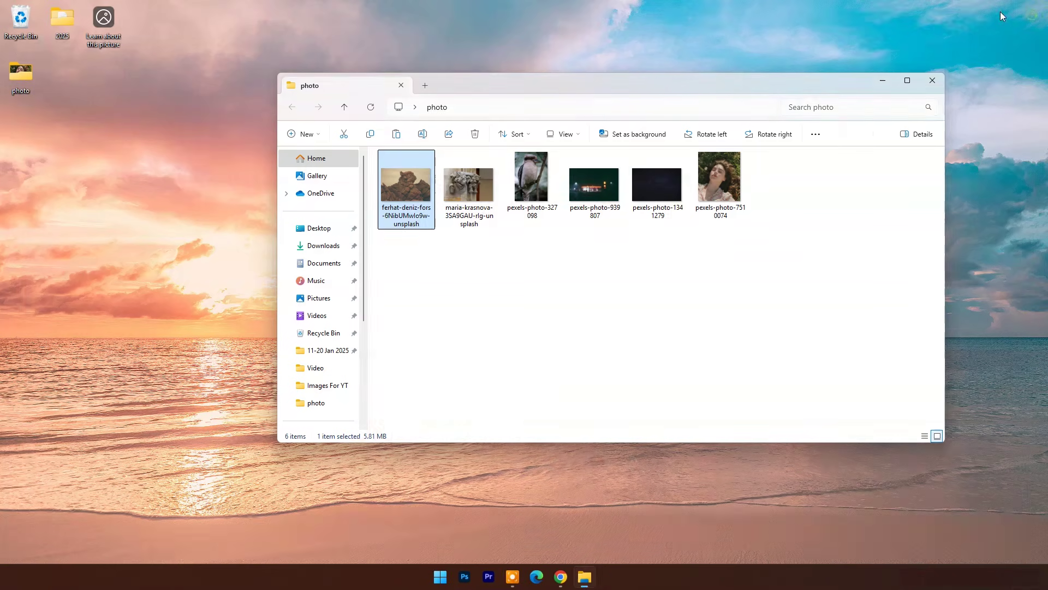
# Minimize the photo folder and bring the Aiarty denoising page back up in Chrome
pyautogui.click(884, 84)
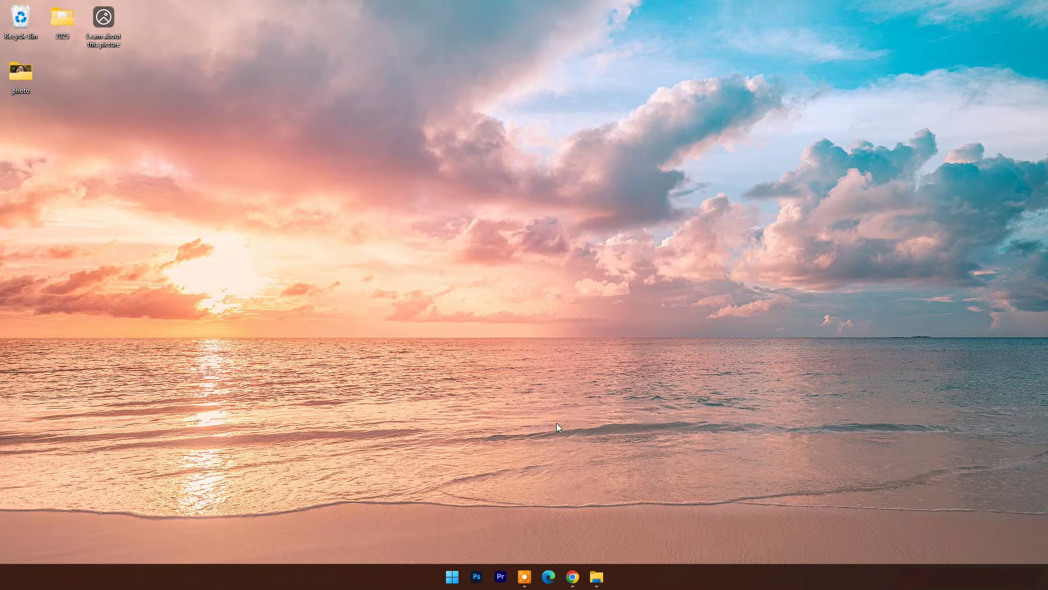
pyautogui.click(572, 577)
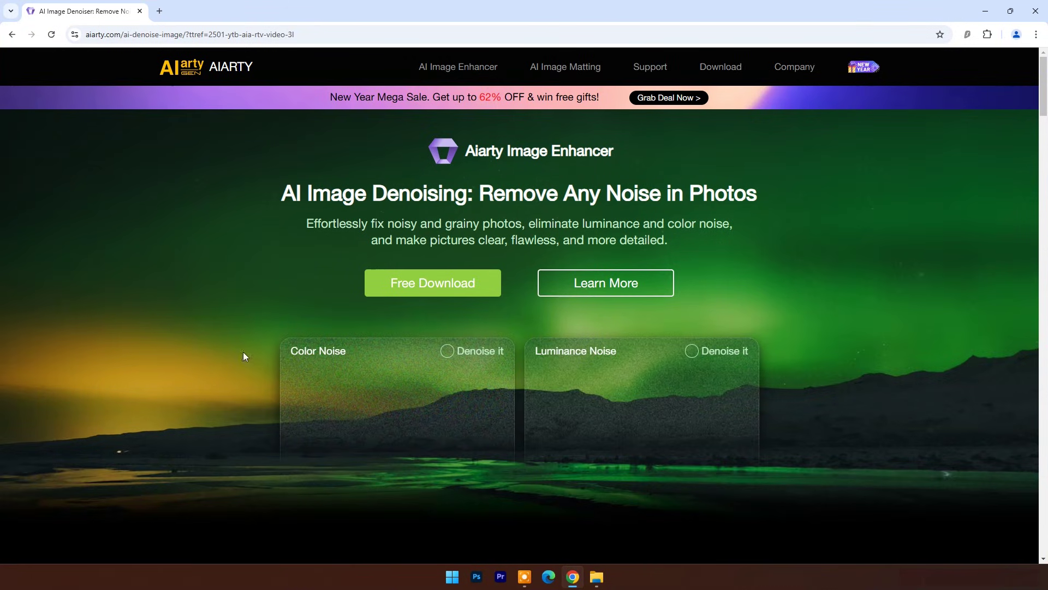
# Toggle the Color Noise and Luminance Noise samples between noisy and denoised previews
pyautogui.click(448, 352)
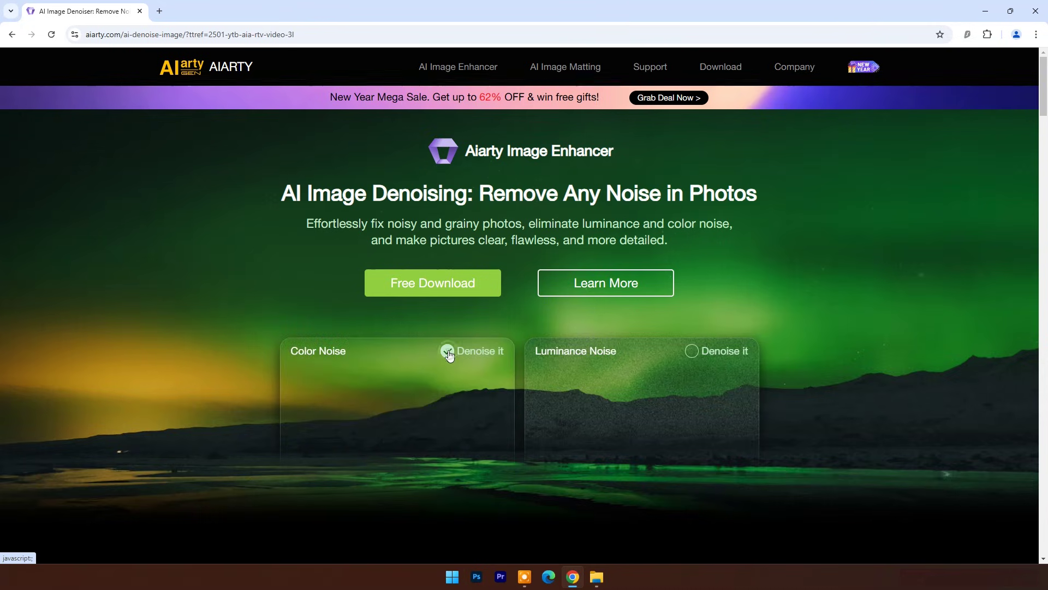
pyautogui.click(448, 353)
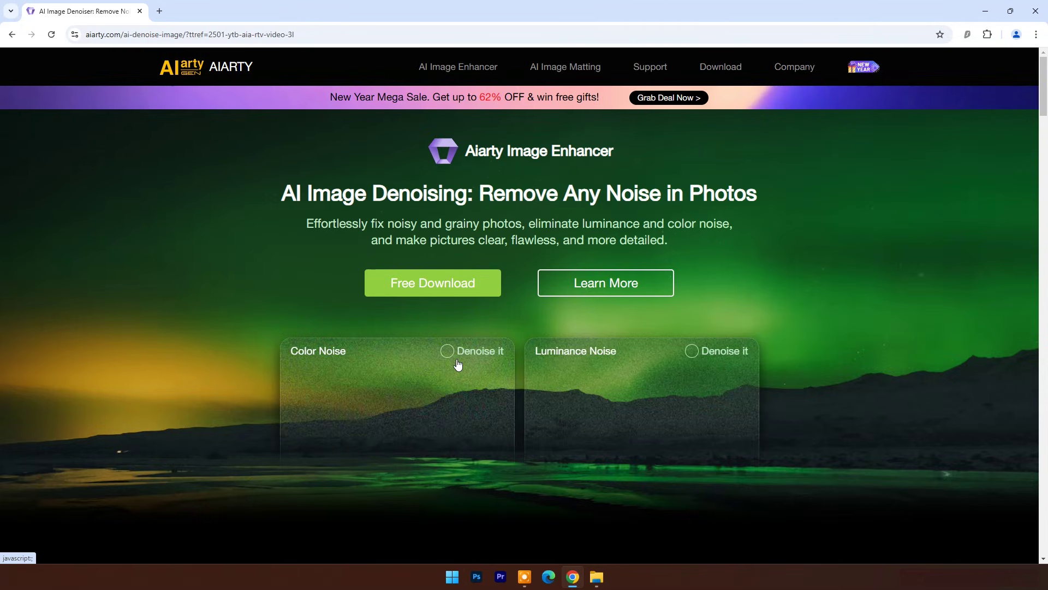
pyautogui.click(451, 355)
pyautogui.click(451, 356)
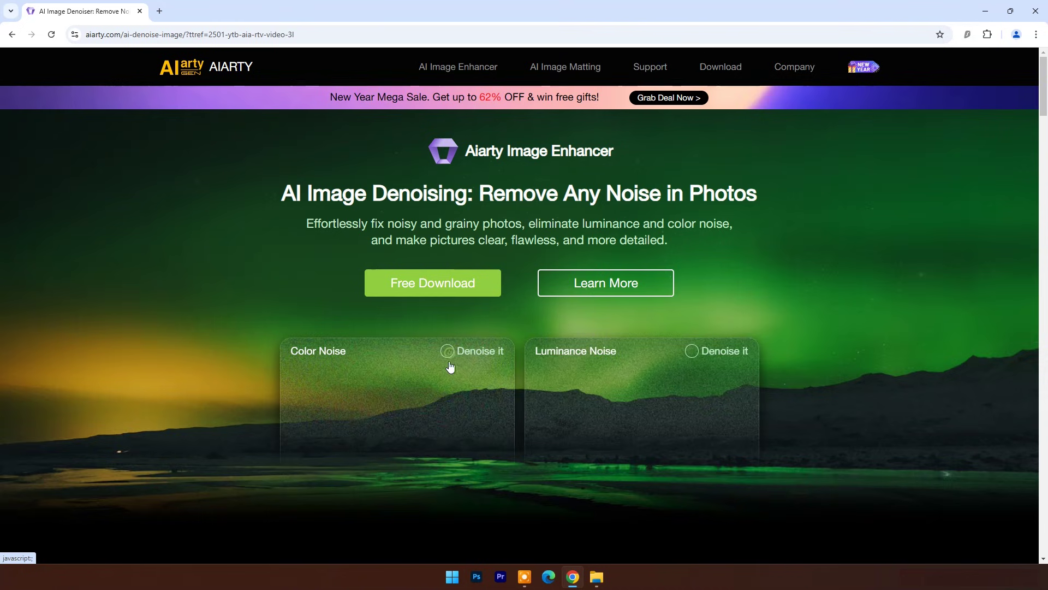
pyautogui.click(693, 354)
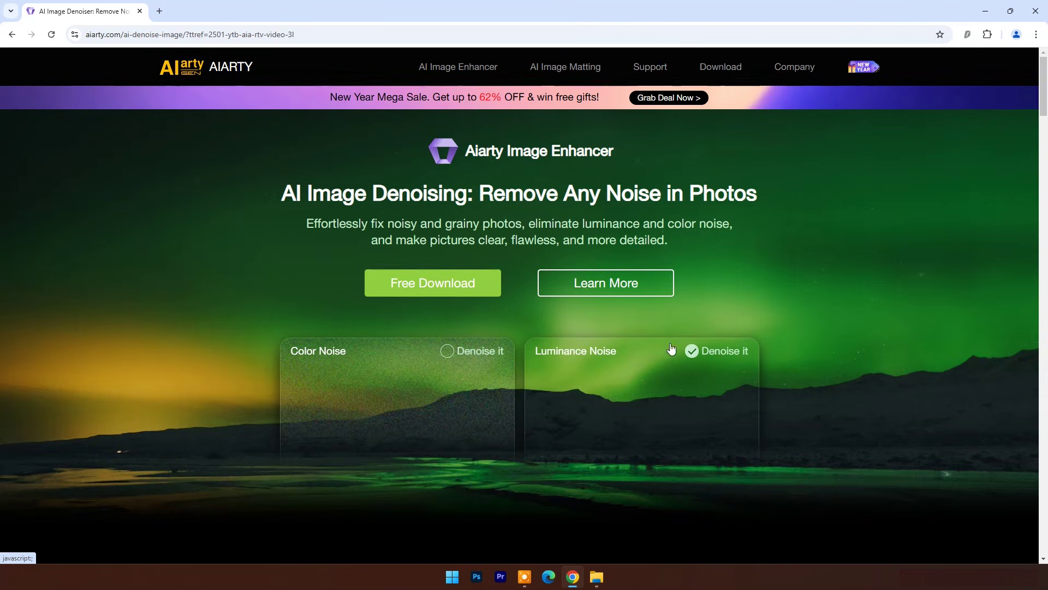
# Compare before/after on the tent, Low Light, Portrait and Wildlife mandrill examples
pyautogui.scroll(-8, 666, 344)
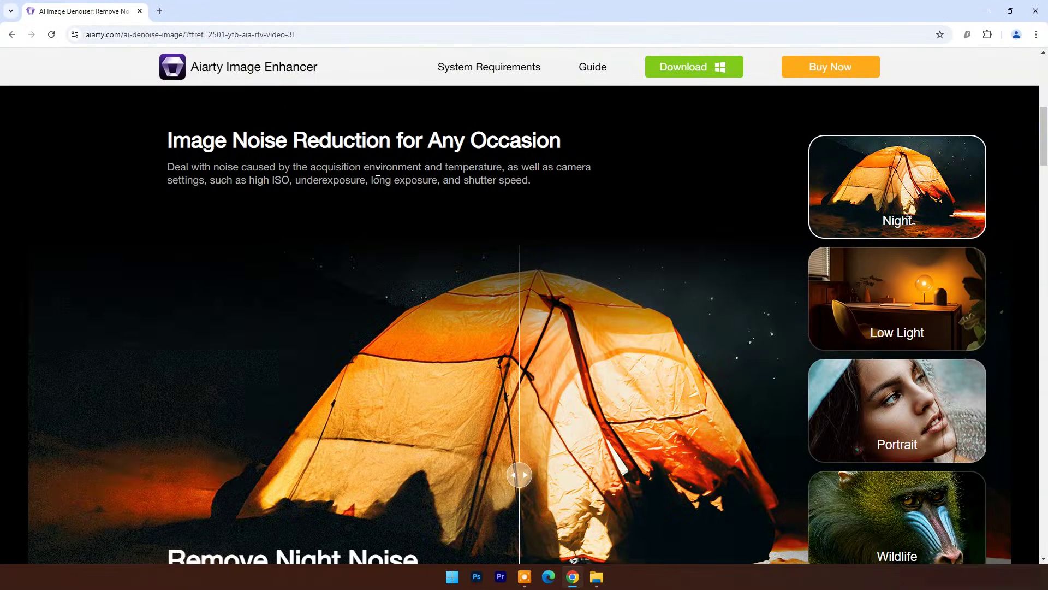
pyautogui.scroll(-1, 546, 223)
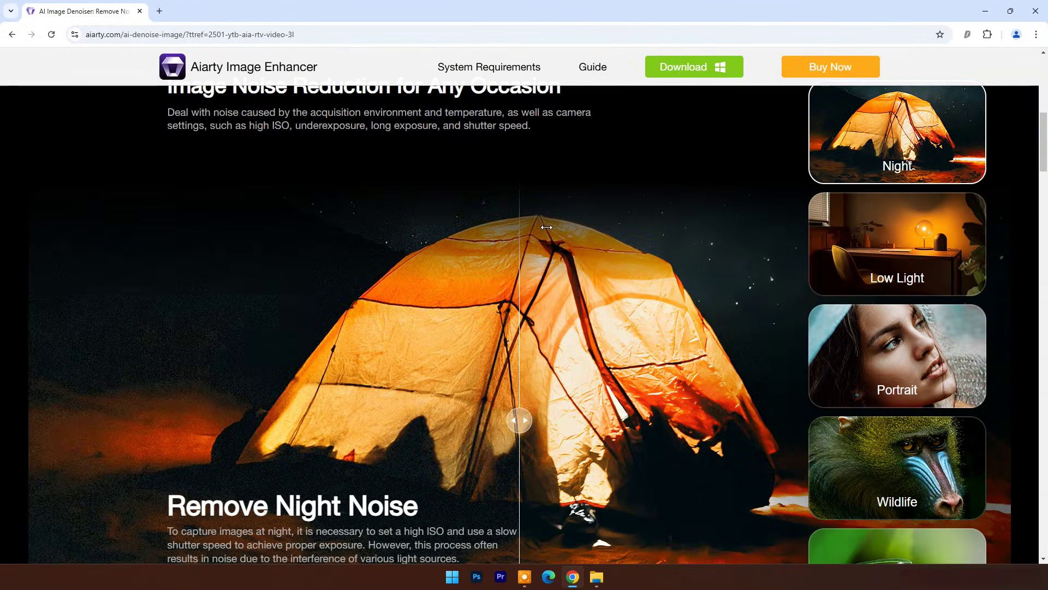
pyautogui.moveTo(506, 447); pyautogui.dragTo(498, 421)
pyautogui.click(901, 262)
pyautogui.click(954, 353)
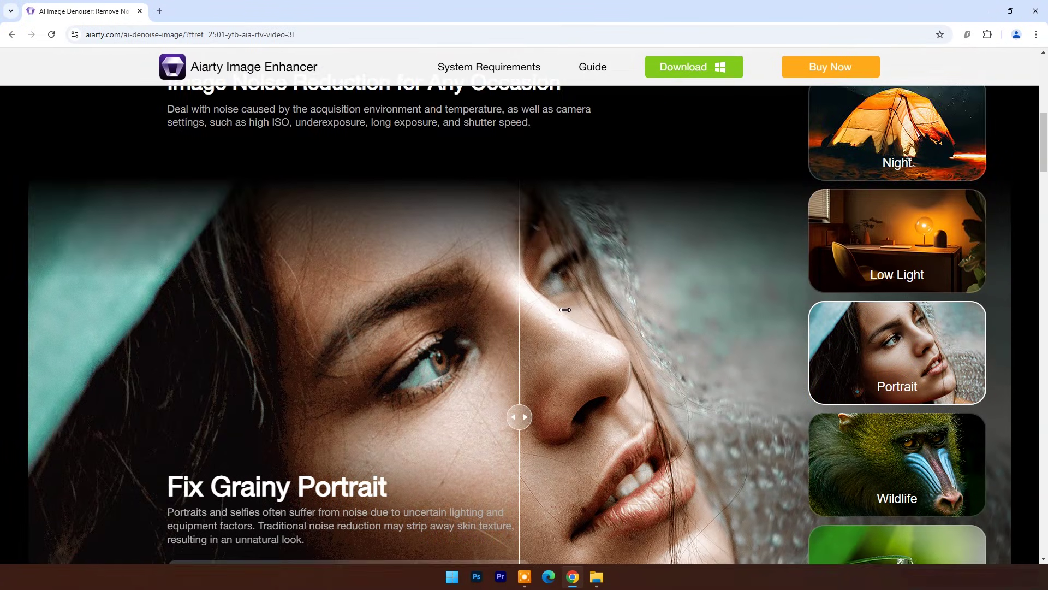
pyautogui.scroll(-3, 569, 316)
pyautogui.moveTo(513, 268); pyautogui.dragTo(462, 260)
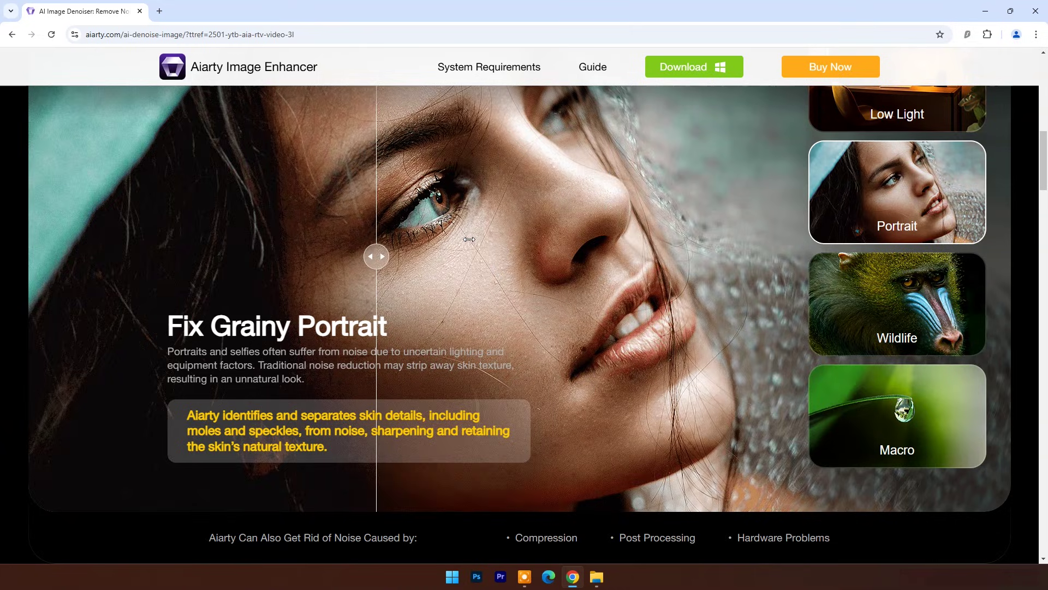
pyautogui.click(891, 317)
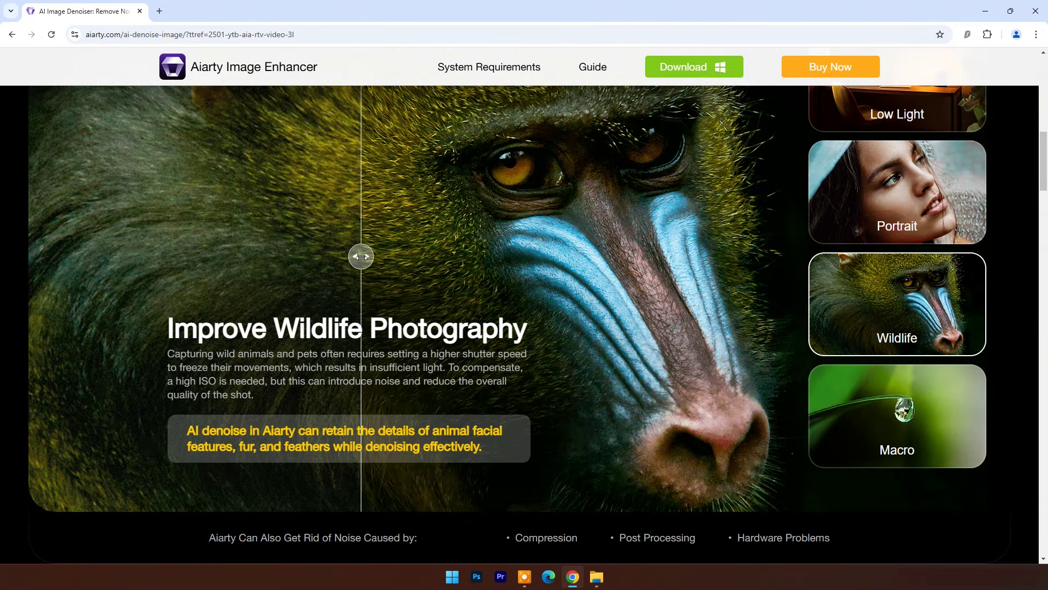
pyautogui.moveTo(360, 257); pyautogui.dragTo(184, 259)
# Compare the bird's-eye close-up, then scroll down to the Free Download offer
pyautogui.scroll(-10, 736, 210)
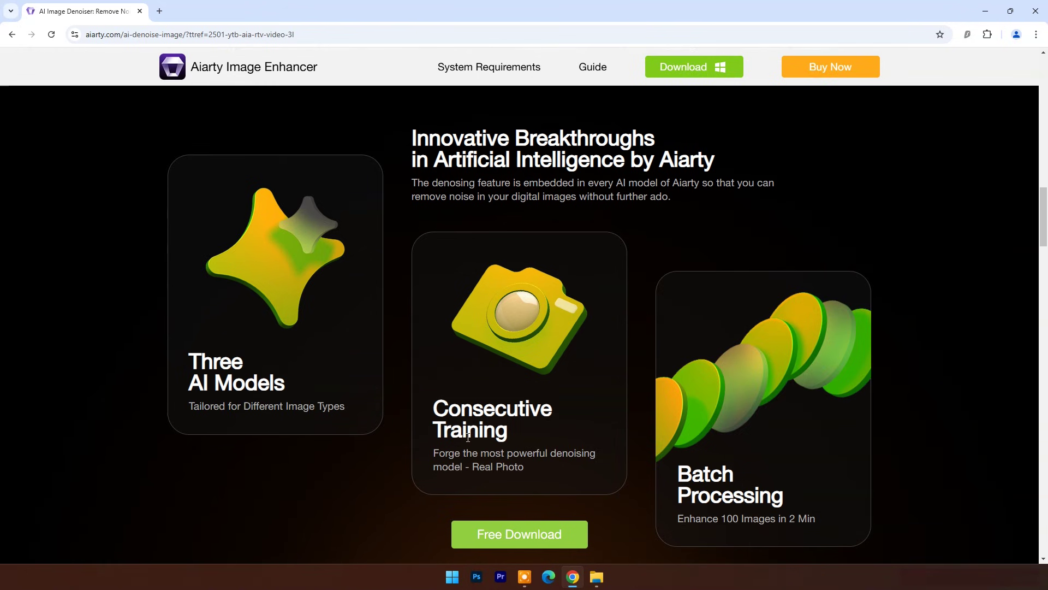
pyautogui.scroll(-10, 678, 327)
pyautogui.click(735, 251)
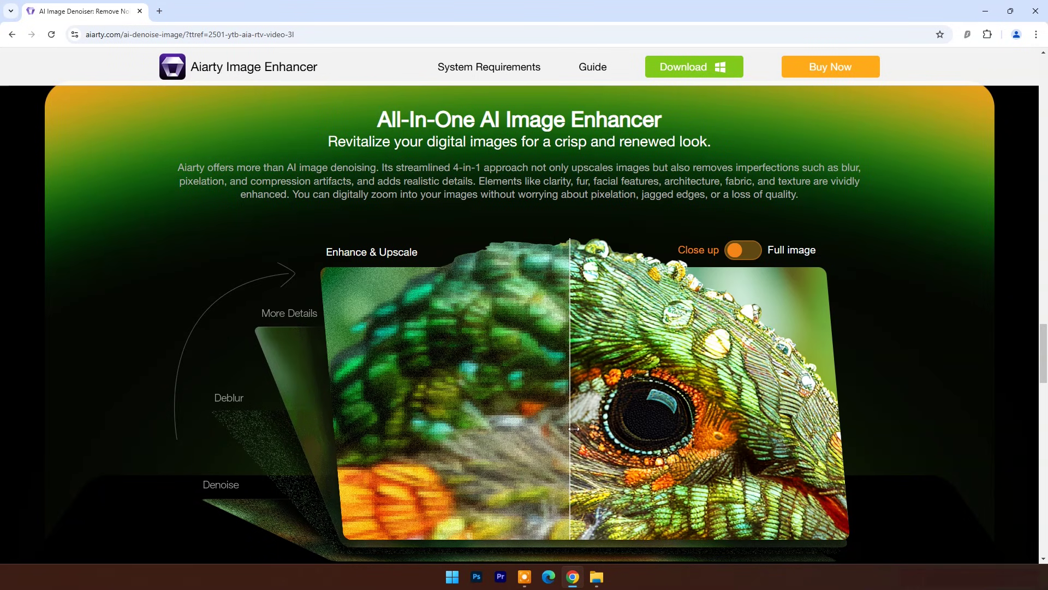
pyautogui.moveTo(574, 428)
pyautogui.mouseDown()
pyautogui.moveTo(815, 424)
pyautogui.moveTo(327, 423)
pyautogui.moveTo(593, 422)
pyautogui.mouseUp()
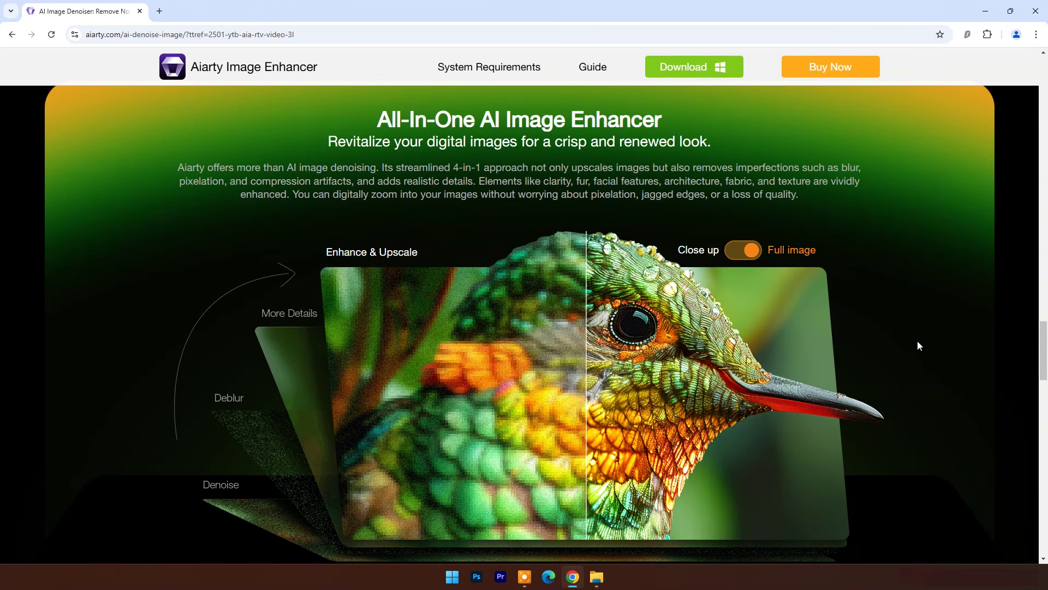
pyautogui.scroll(-7, 917, 340)
pyautogui.scroll(-9, 921, 348)
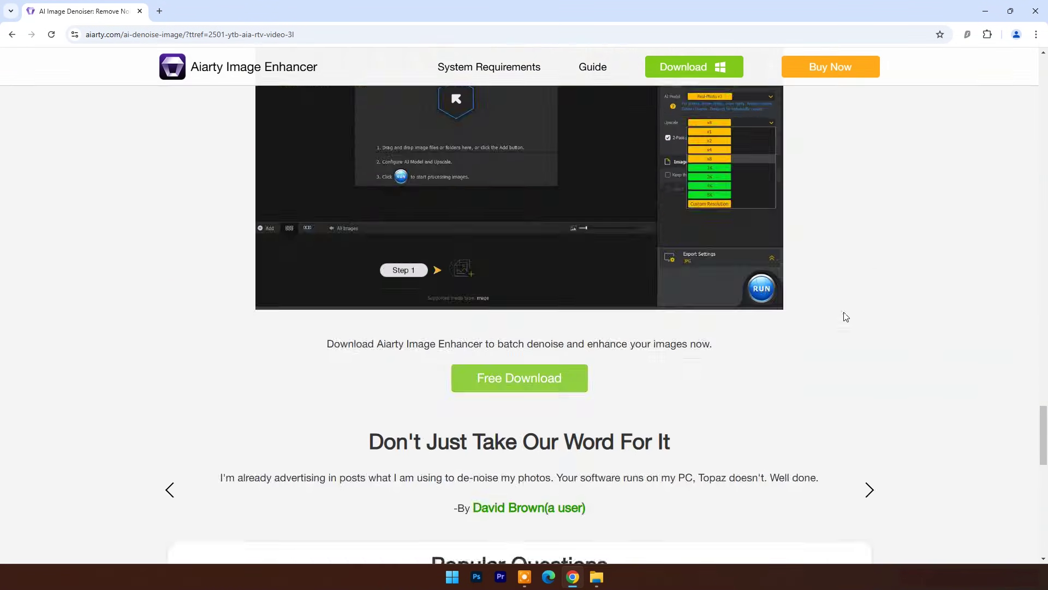
pyautogui.scroll(2, 549, 288)
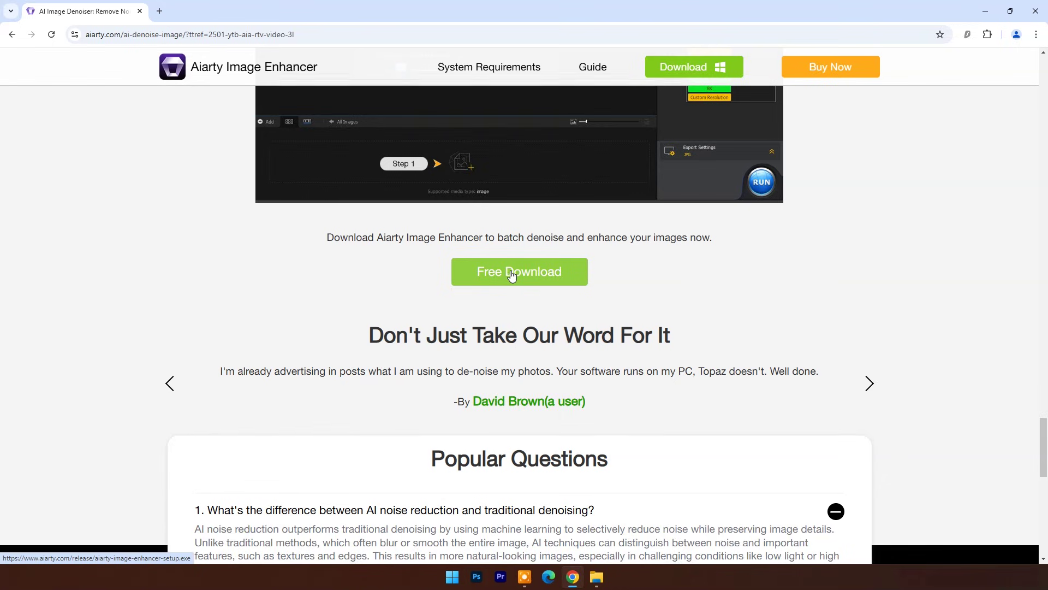
# Download the 141.71 MB aiarty-image-enhancer-setup.exe with IDM, then minimize the browser
pyautogui.click(510, 273)
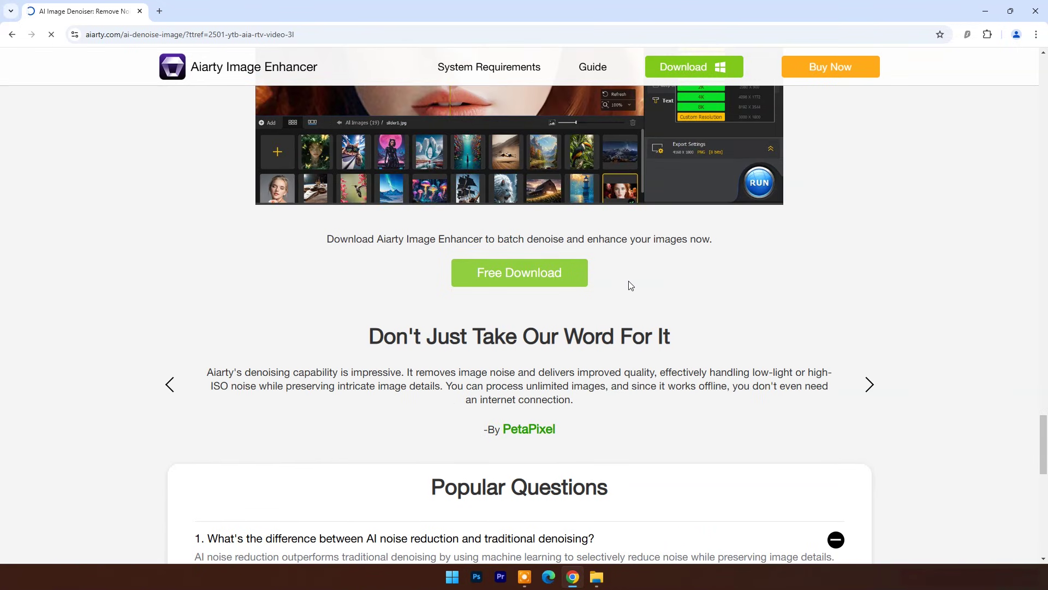
pyautogui.click(522, 336)
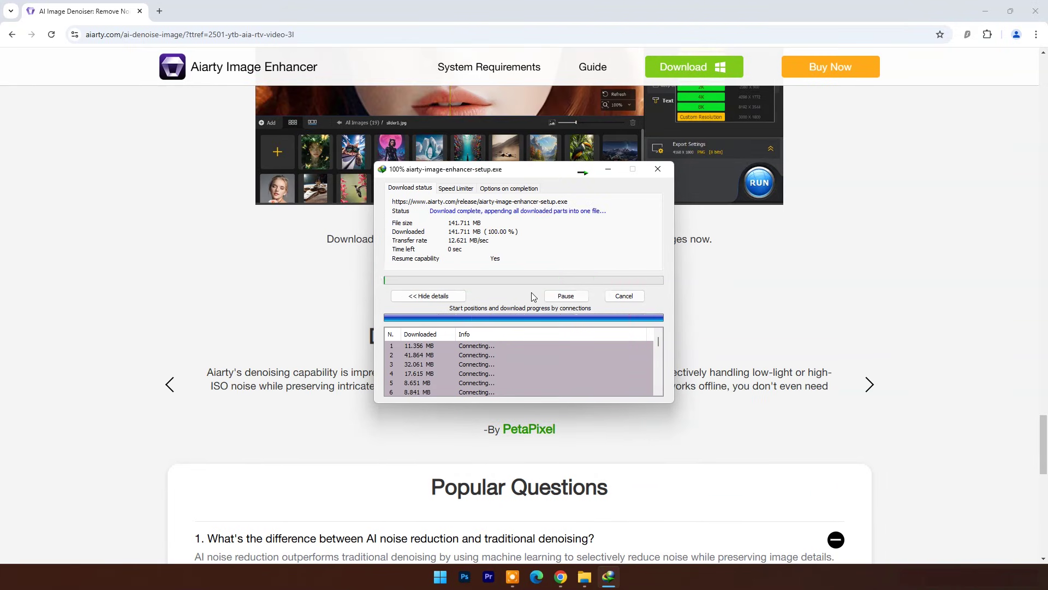
pyautogui.click(982, 12)
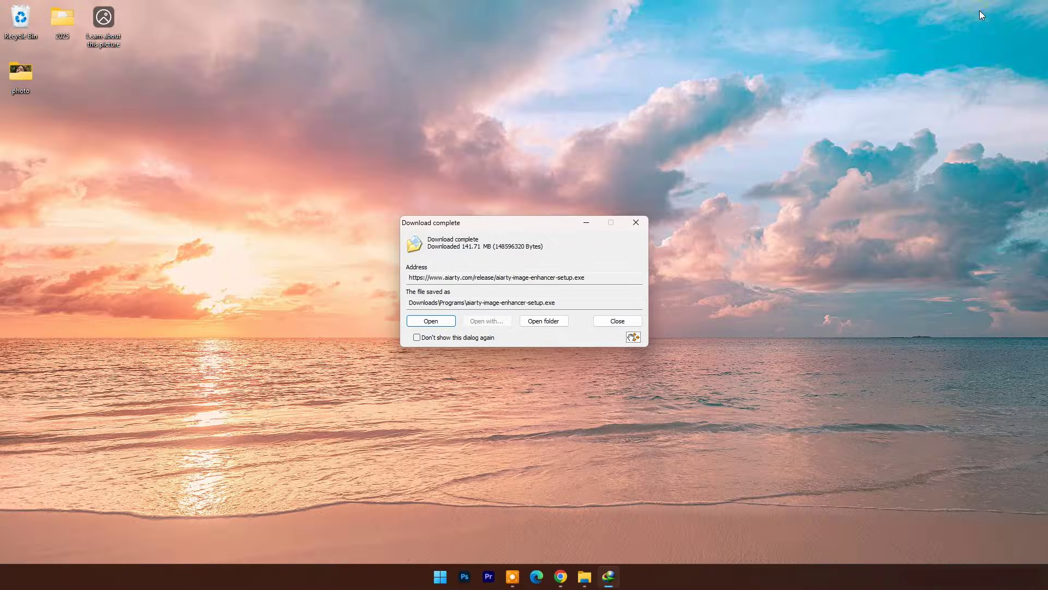
# Run the downloaded aiarty-image-enhancer-setup.exe and start the installation
pyautogui.click(442, 321)
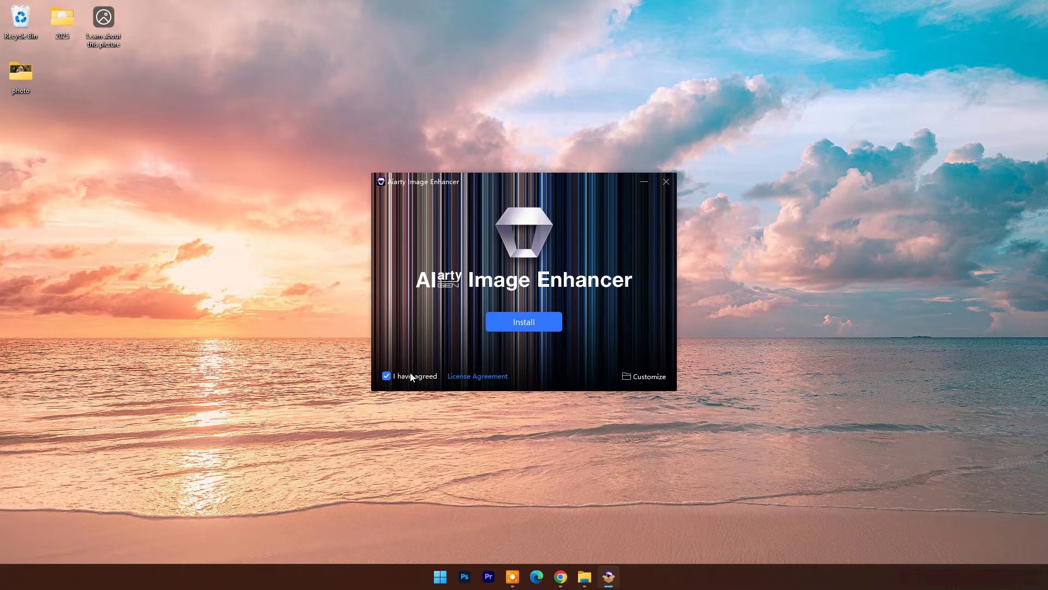
pyautogui.click(538, 326)
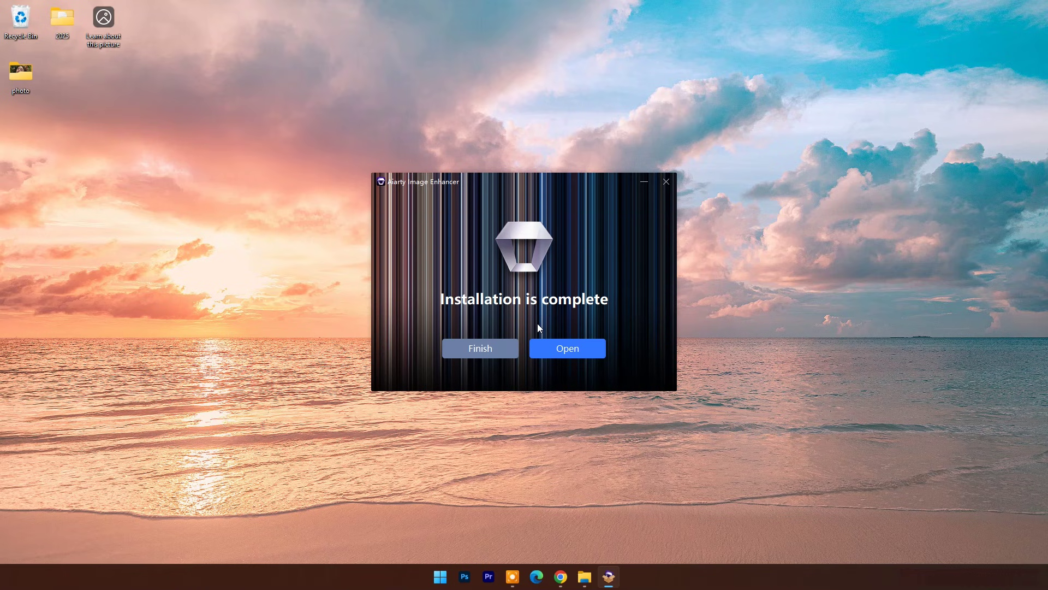
# Launch Aiarty Image Enhancer once the installer reports installation is complete
pyautogui.click(562, 353)
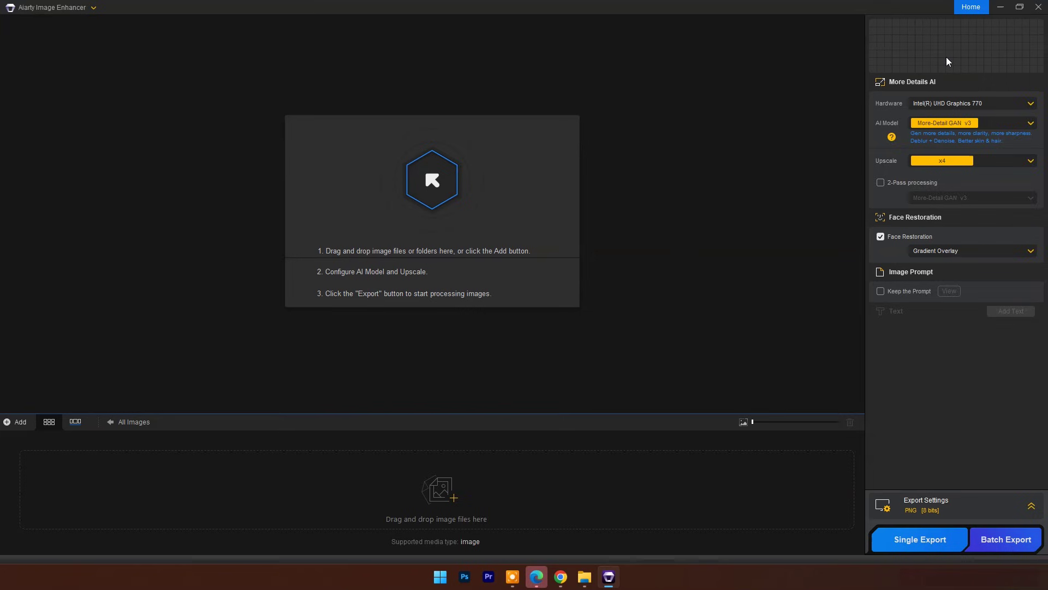
# Switch the processing hardware to CPU
pyautogui.click(1030, 105)
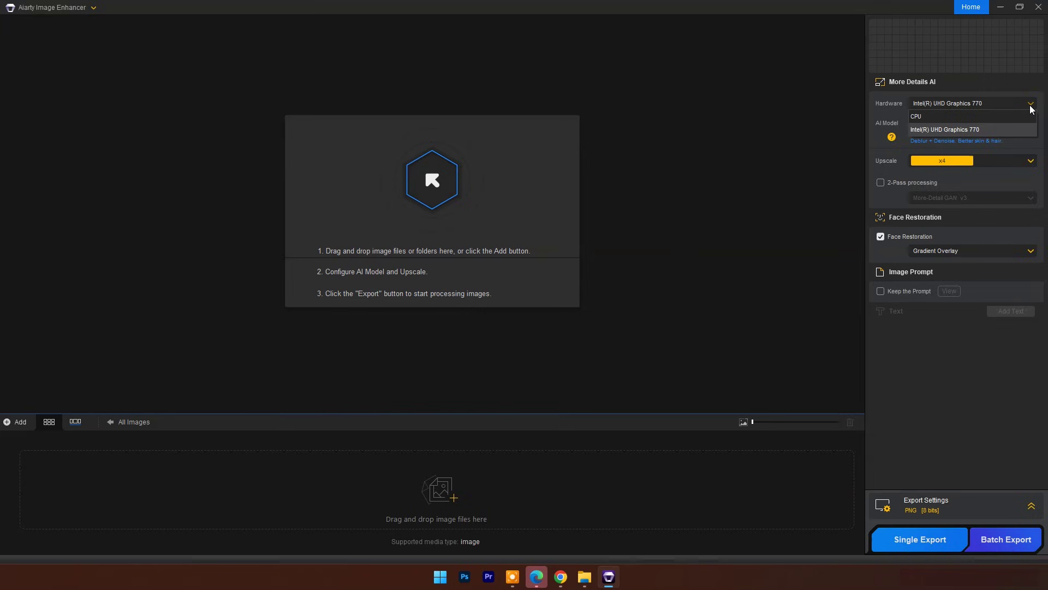
pyautogui.click(1029, 106)
pyautogui.click(1001, 103)
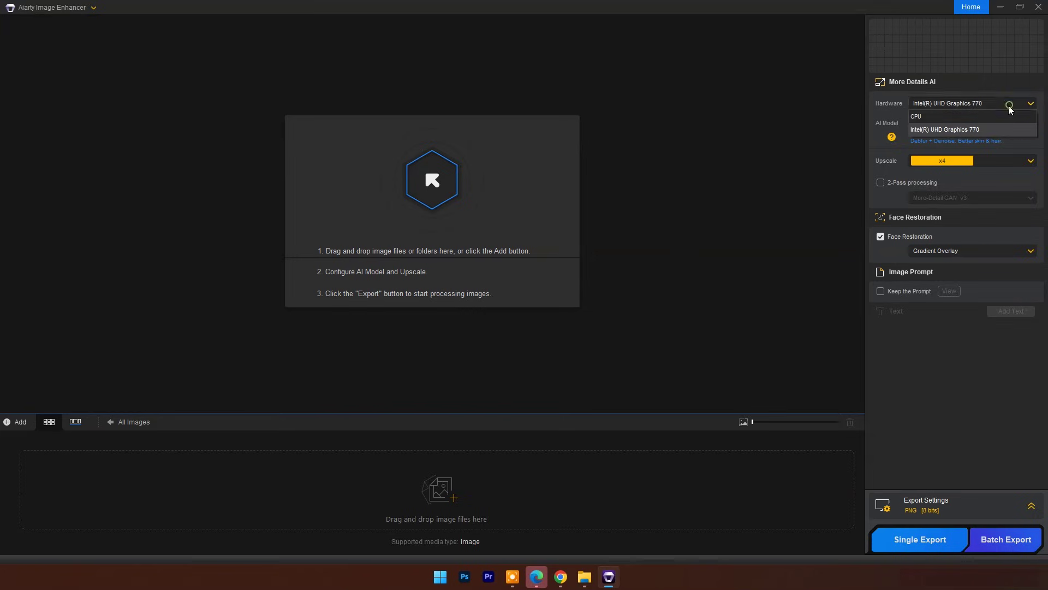
pyautogui.click(932, 119)
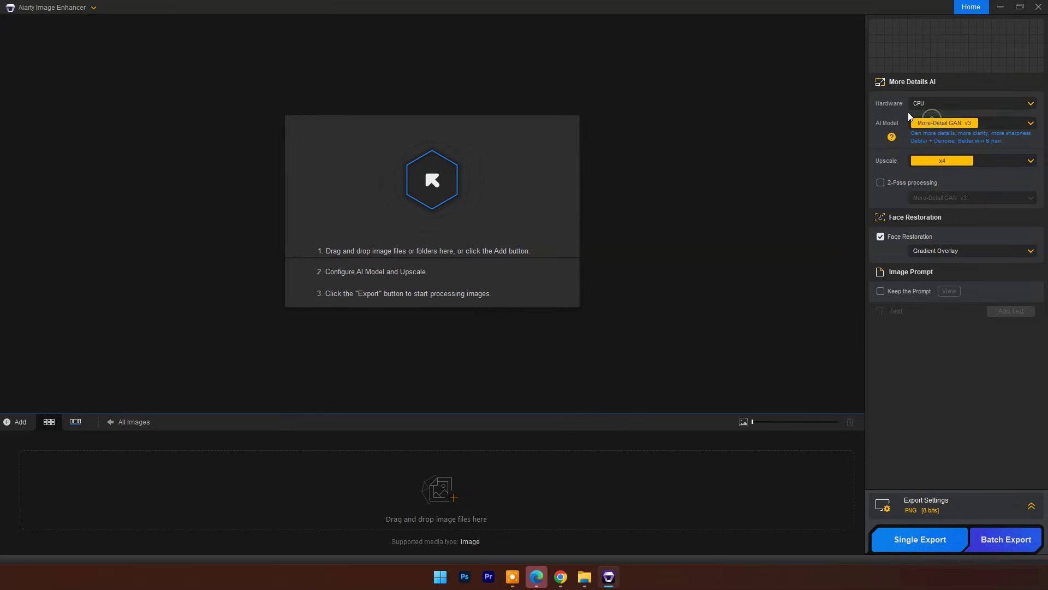
# Keep More-Detail GAN v3 as the AI model and x4 as the upscale factor
pyautogui.click(1004, 124)
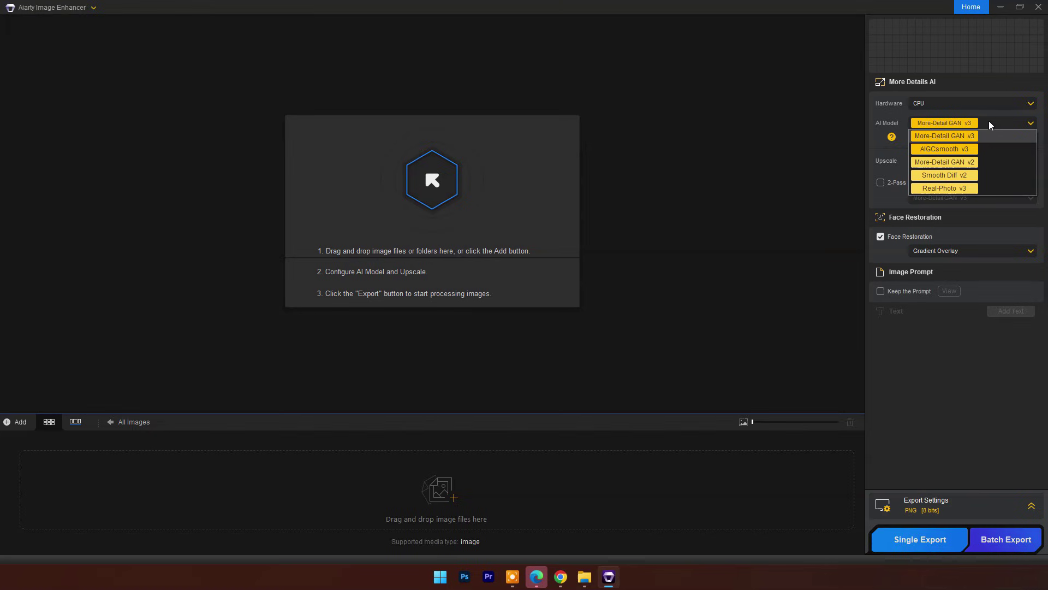
pyautogui.click(995, 130)
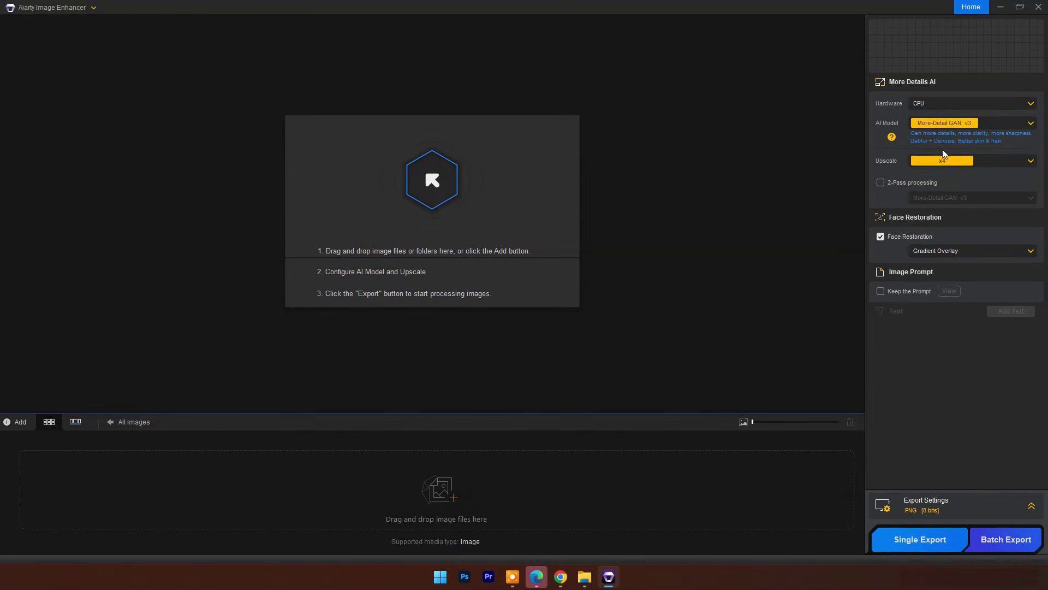
pyautogui.click(1029, 161)
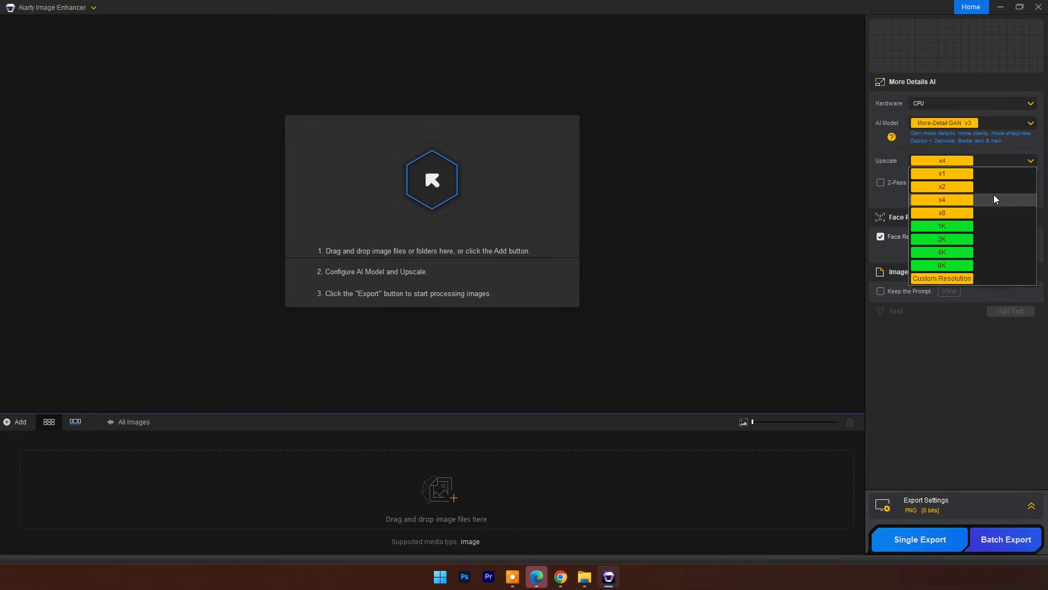
pyautogui.click(1030, 161)
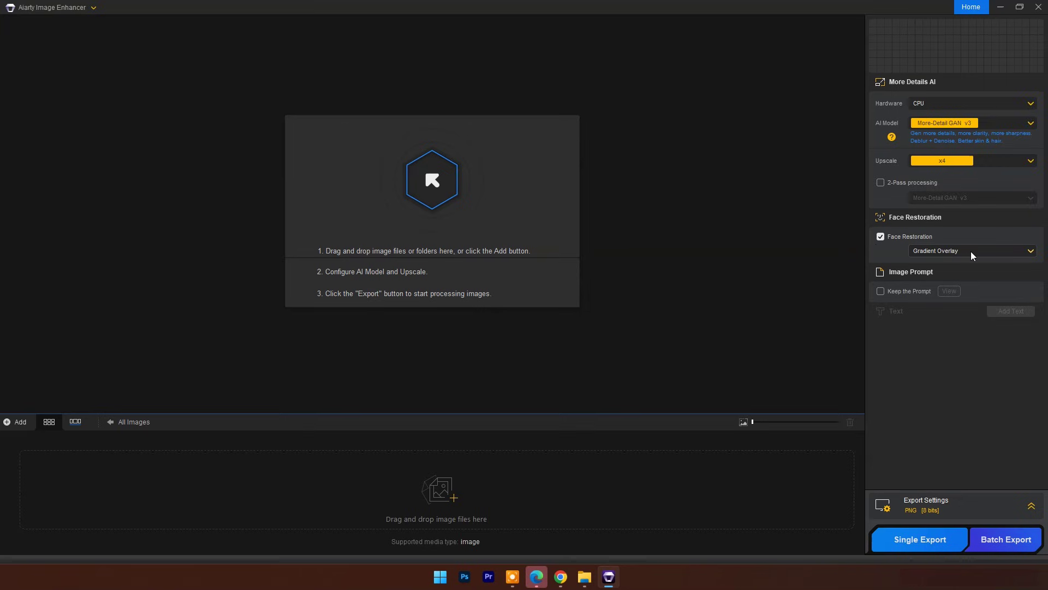
# Disable Face Restoration and expand Export Settings to show PNG (8 bits) and Original DPI
pyautogui.click(882, 236)
pyautogui.click(1031, 506)
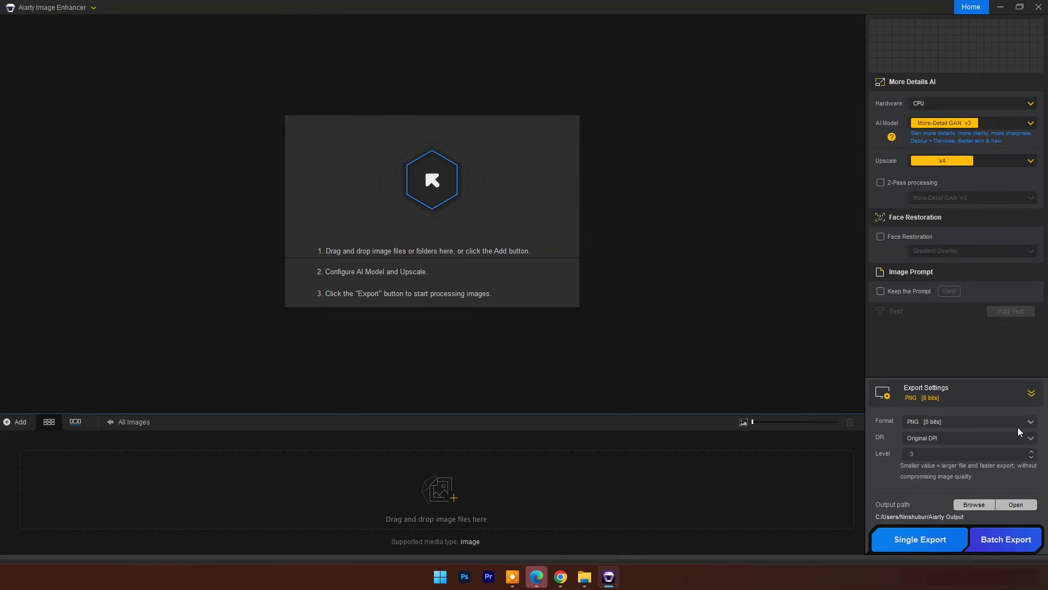
# Create an 'AI loutput' folder in Documents, set it as the output path, and collapse Export Settings
pyautogui.click(974, 505)
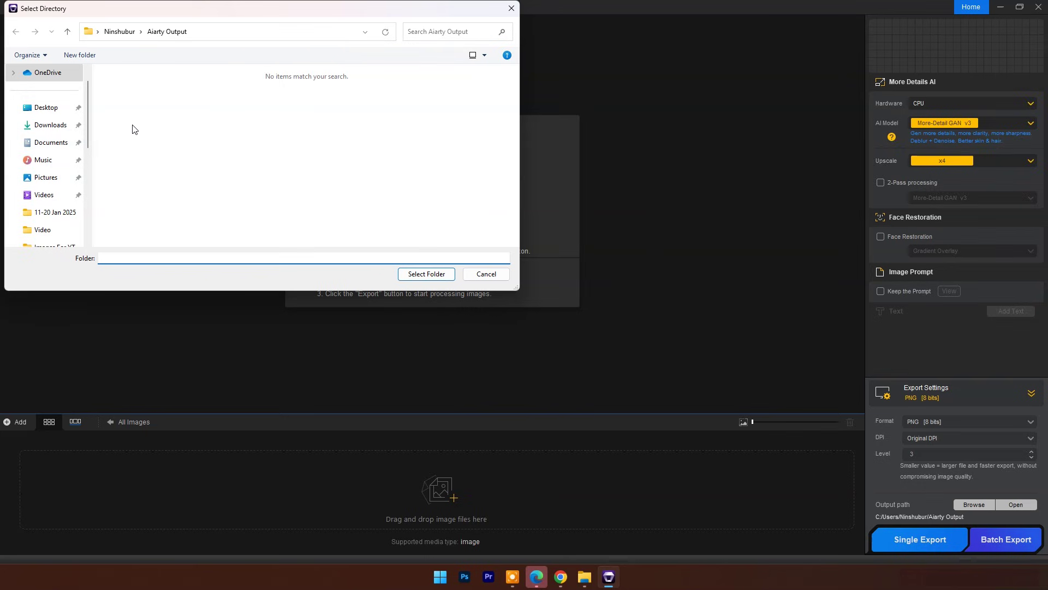
pyautogui.click(51, 142)
pyautogui.rightClick(156, 143)
pyautogui.moveTo(232, 257)
pyautogui.click(292, 260)
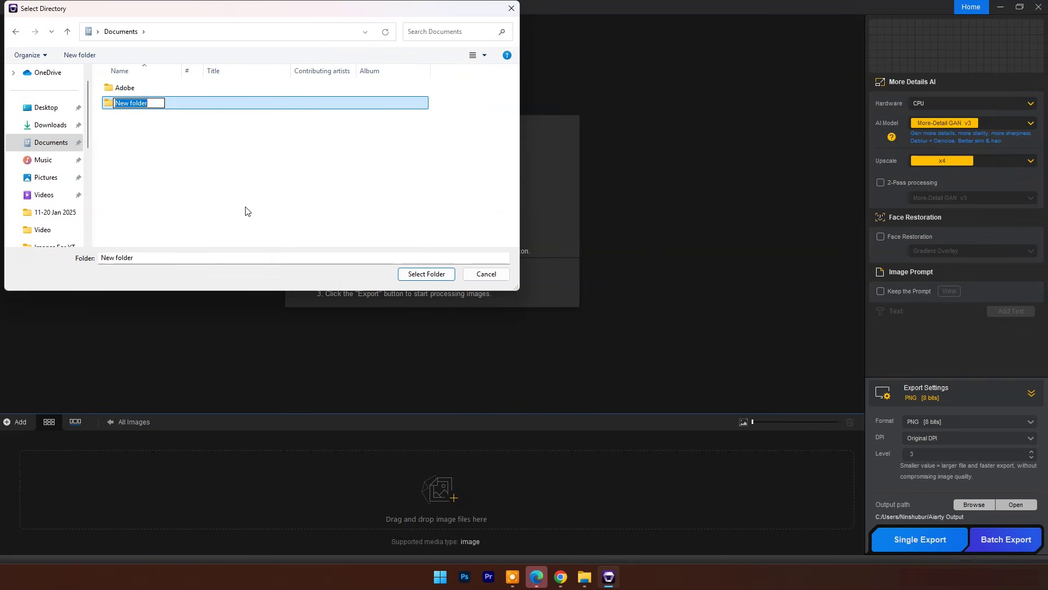
pyautogui.write('AI loutpu')
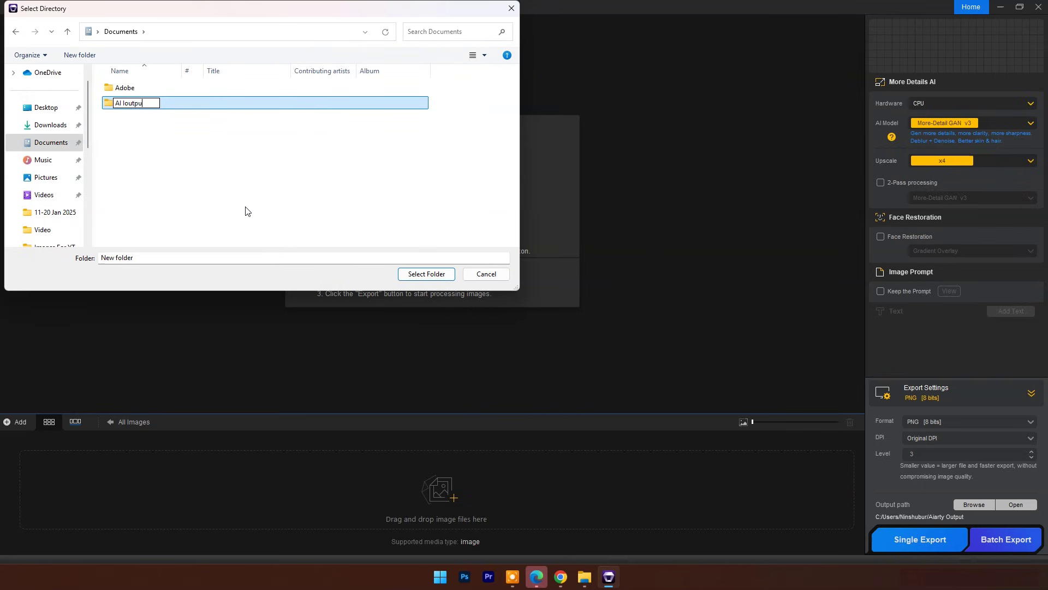
pyautogui.write('t')
pyautogui.click(434, 275)
pyautogui.click(436, 276)
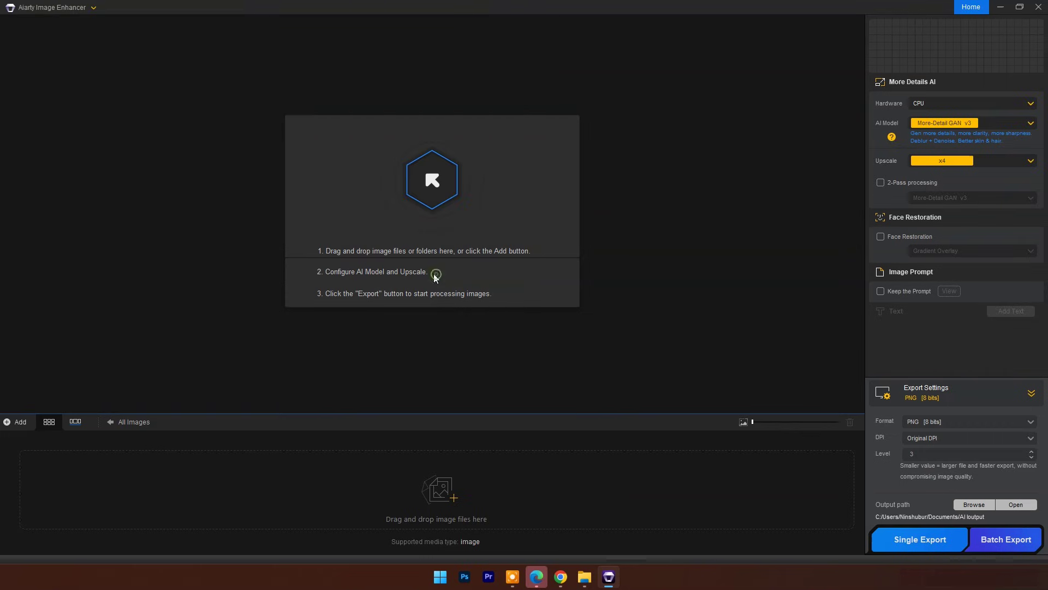
pyautogui.click(1031, 393)
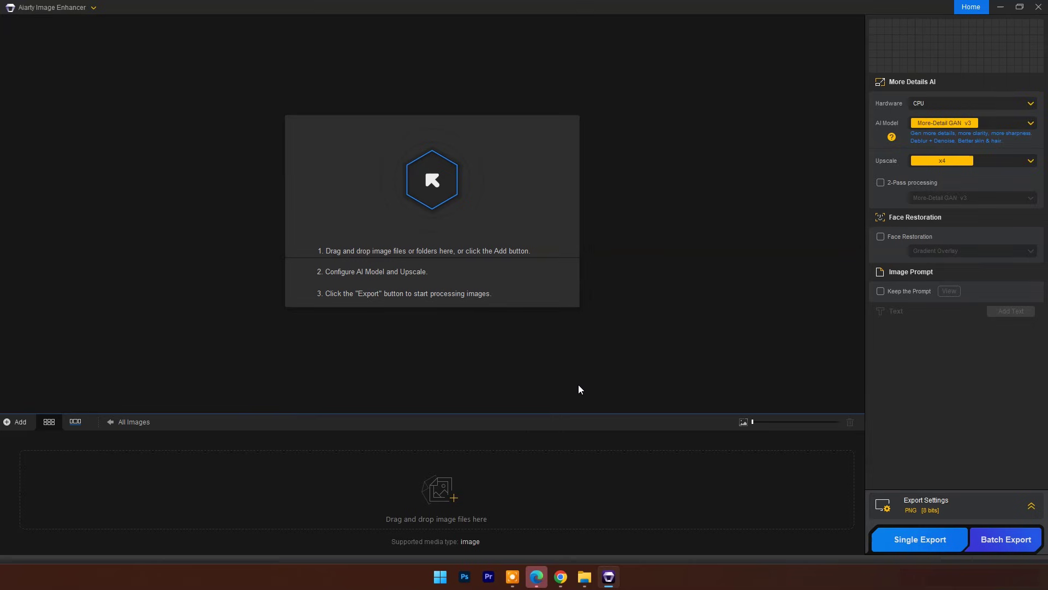
# Drag pexels-photo-7510074 from the photo folder into Aiarty, then minimize File Explorer
pyautogui.click(584, 576)
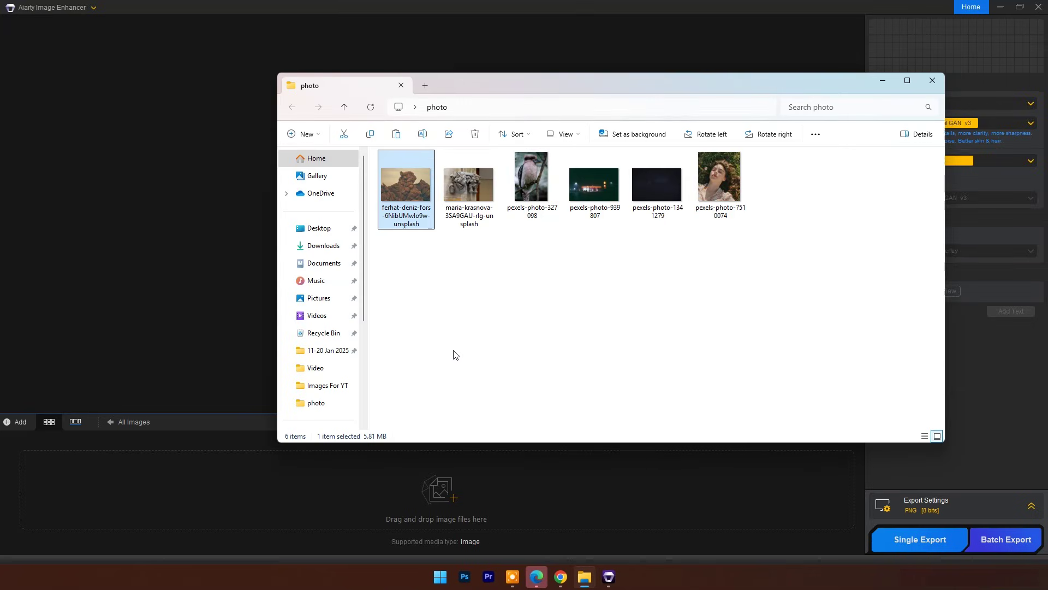
pyautogui.moveTo(719, 184); pyautogui.dragTo(197, 253)
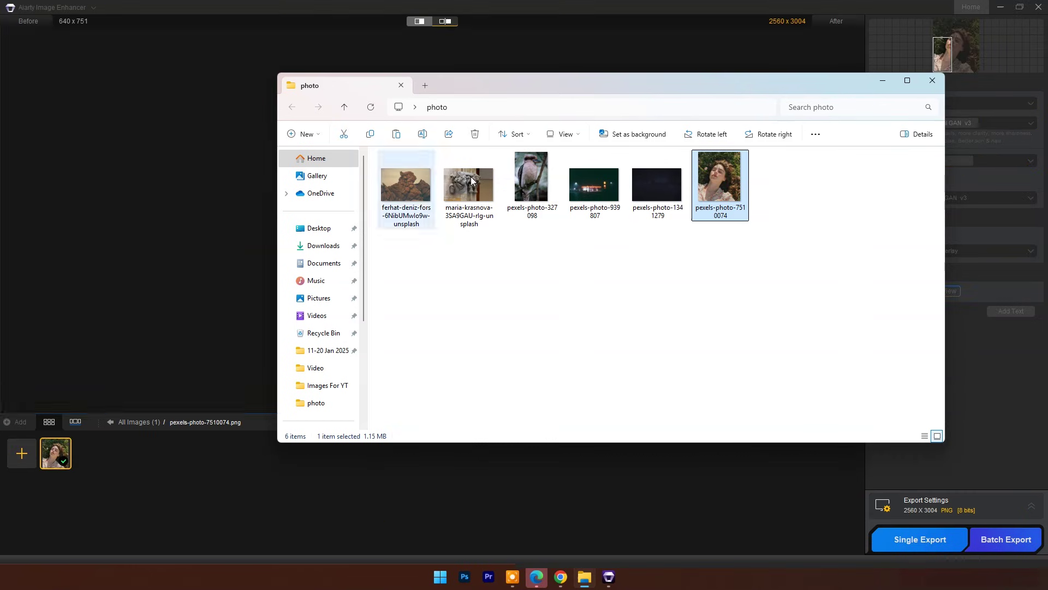
pyautogui.click(883, 82)
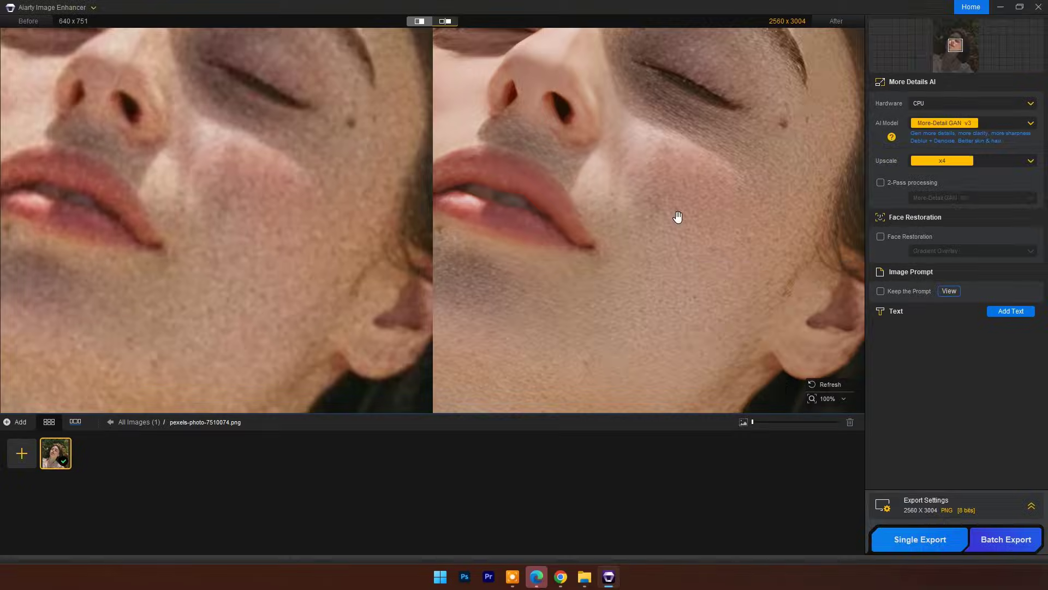
# Compare the 2560 x 3004 x4 portrait with the original in split view, across the face and blouse
pyautogui.scroll(-6, 677, 217)
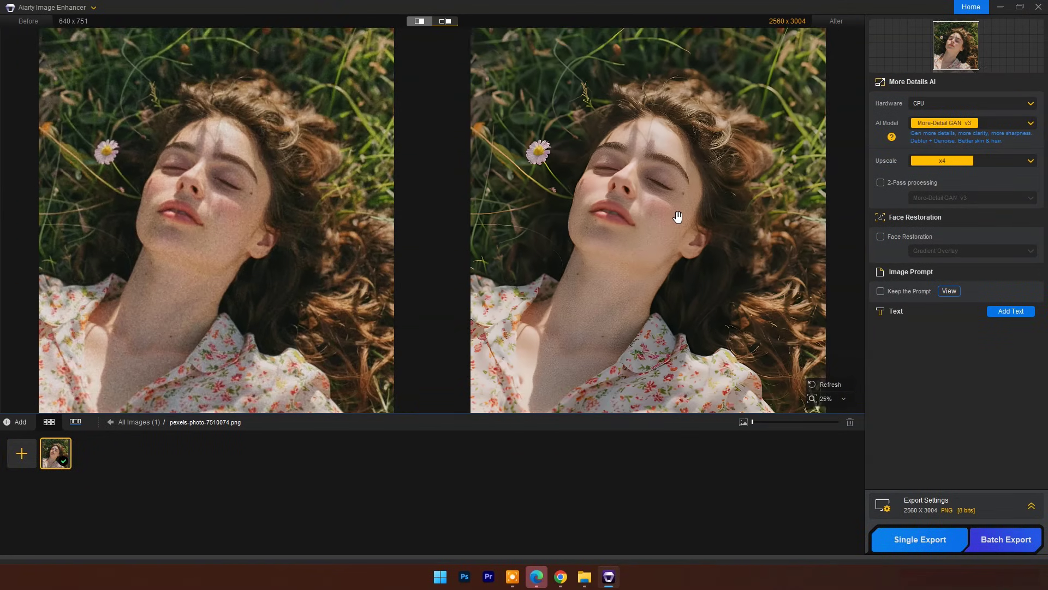
pyautogui.scroll(1, 678, 217)
pyautogui.click(420, 21)
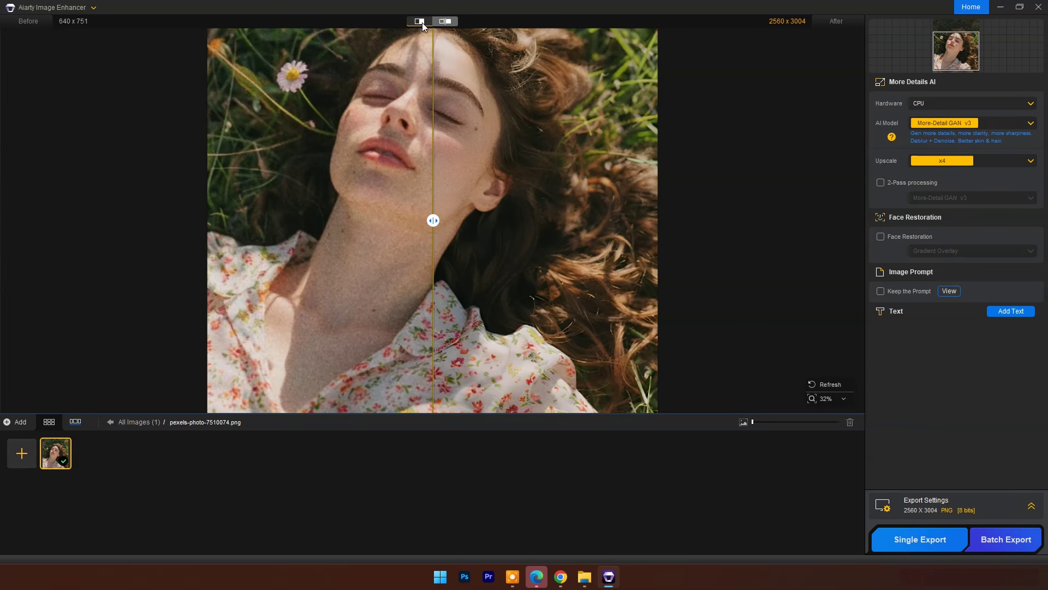
pyautogui.scroll(5, 408, 136)
pyautogui.moveTo(517, 140); pyautogui.dragTo(360, 218)
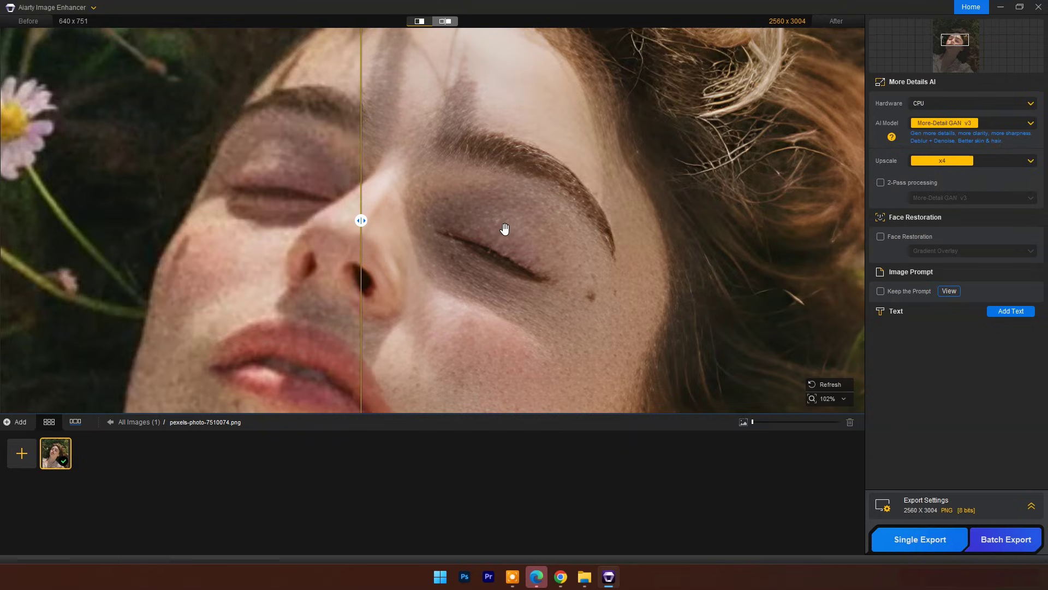
pyautogui.scroll(-5, 503, 227)
pyautogui.moveTo(474, 324); pyautogui.dragTo(473, 193)
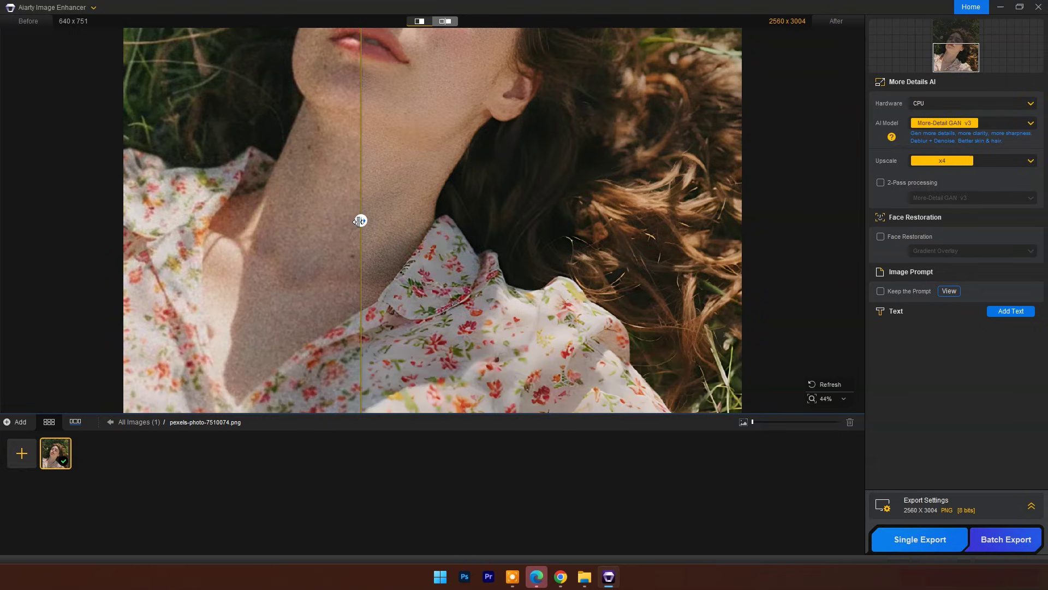
pyautogui.moveTo(362, 220); pyautogui.dragTo(21, 220)
pyautogui.scroll(5, 477, 218)
pyautogui.scroll(-5, 319, 217)
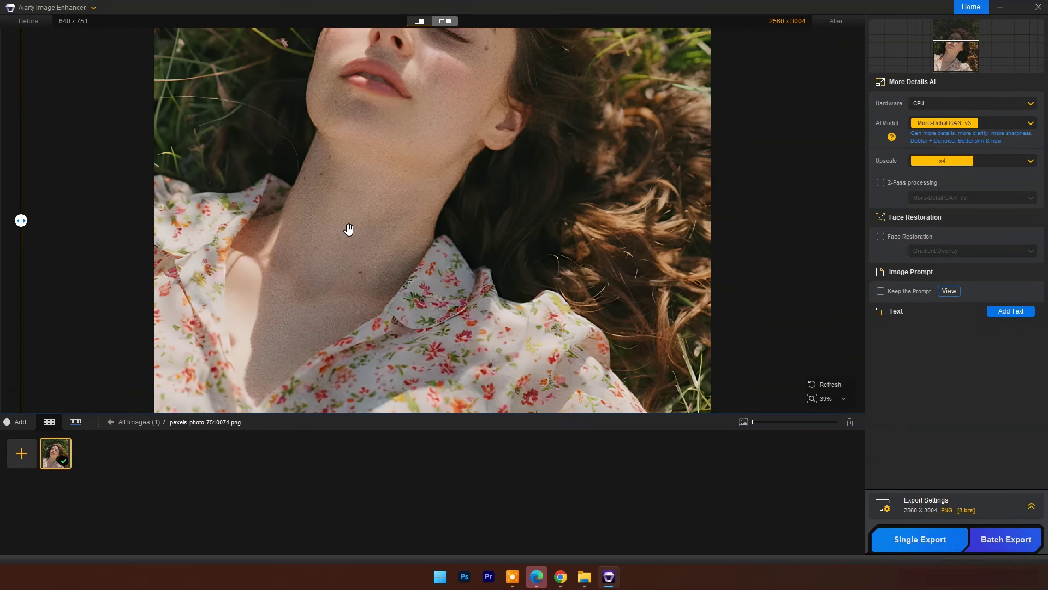
pyautogui.moveTo(426, 96); pyautogui.dragTo(430, 248)
pyautogui.moveTo(22, 220); pyautogui.dragTo(412, 218)
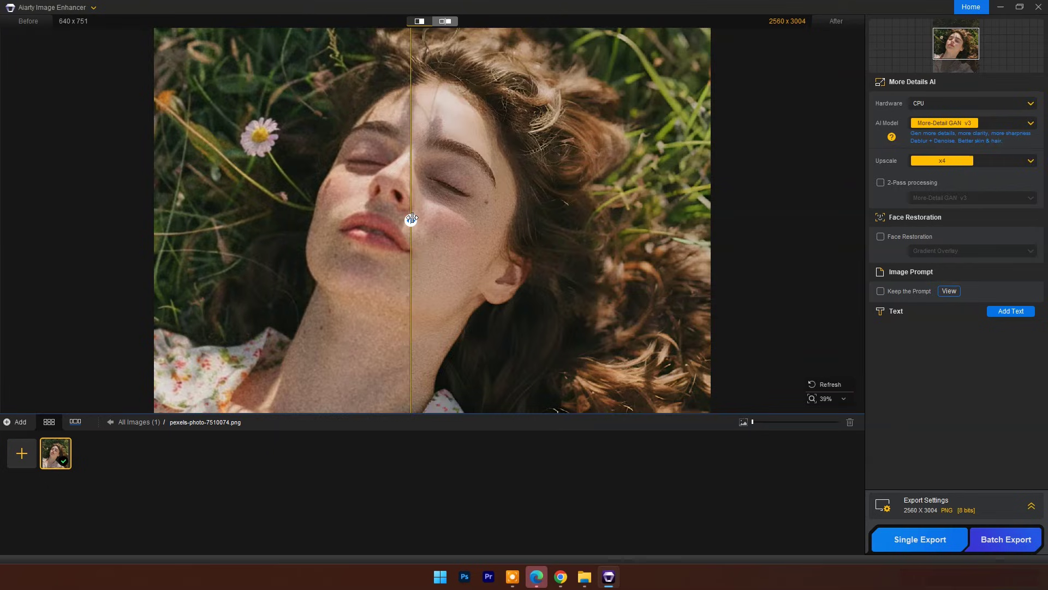
# Rerun the portrait with 2-Pass processing, keeping More-Detail GAN v3 for the second pass
pyautogui.click(881, 183)
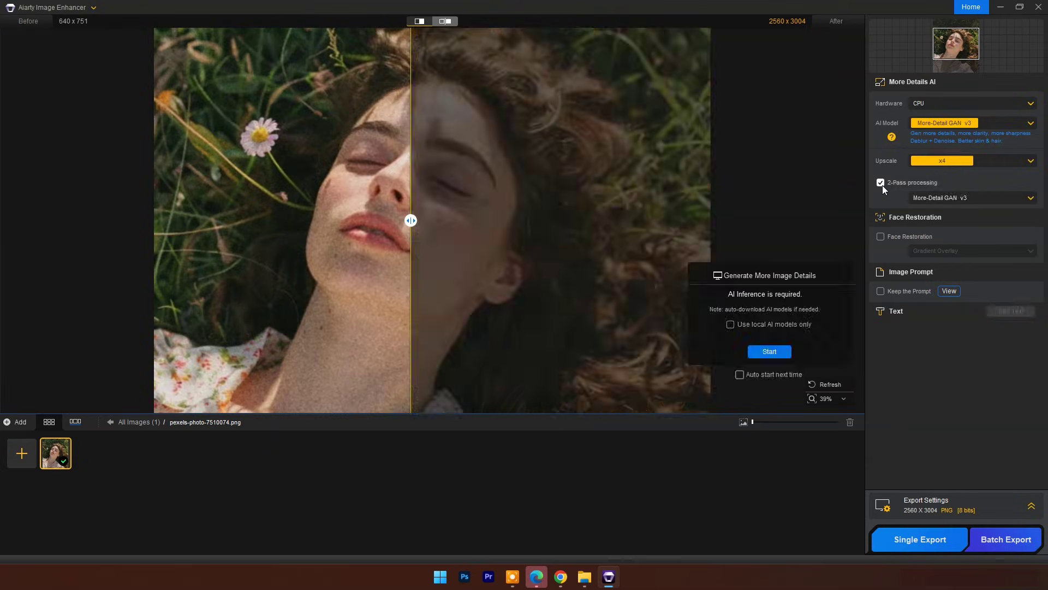
pyautogui.click(1033, 201)
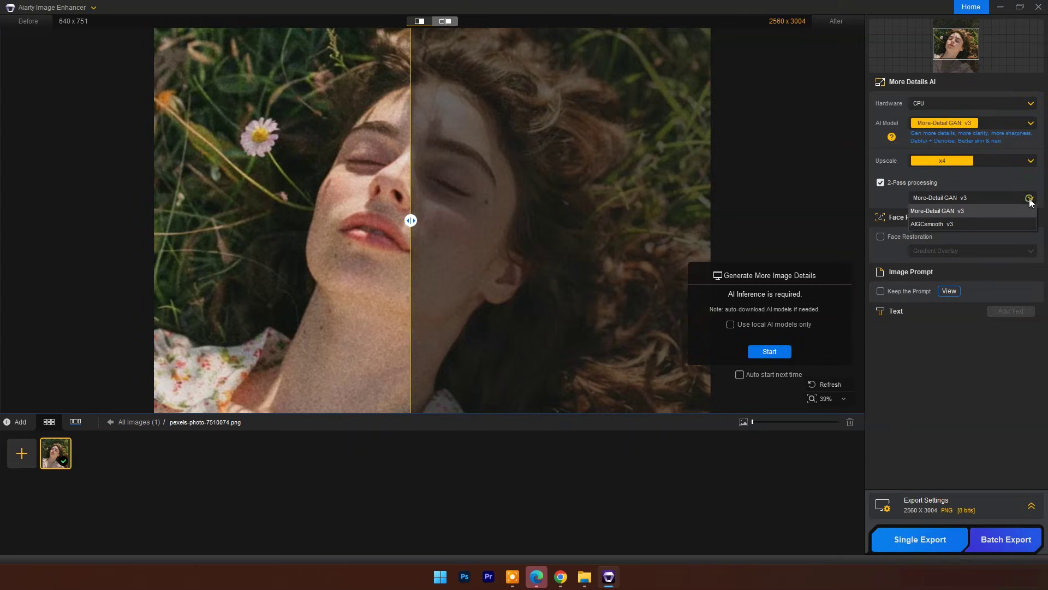
pyautogui.click(948, 213)
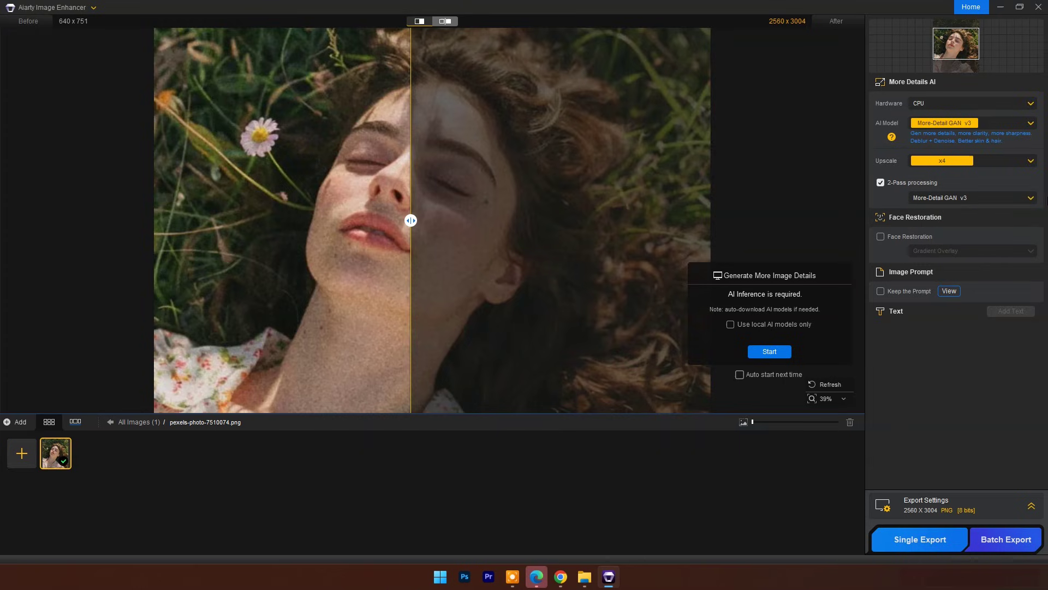
pyautogui.click(771, 353)
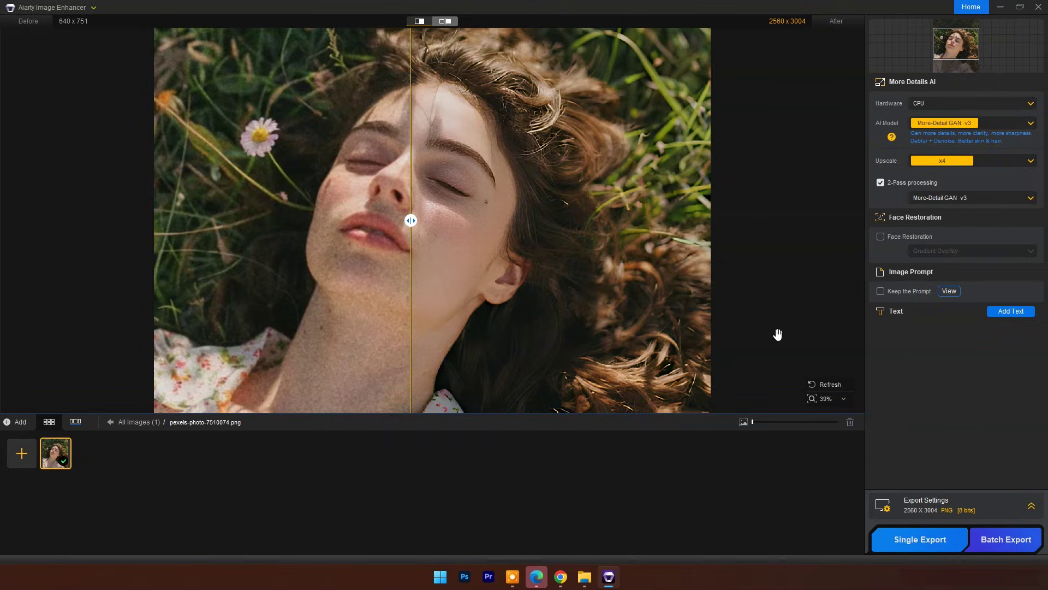
# Zoom into the two-pass portrait and pan from the chin down the floral dress, then back to the face
pyautogui.scroll(5, 431, 226)
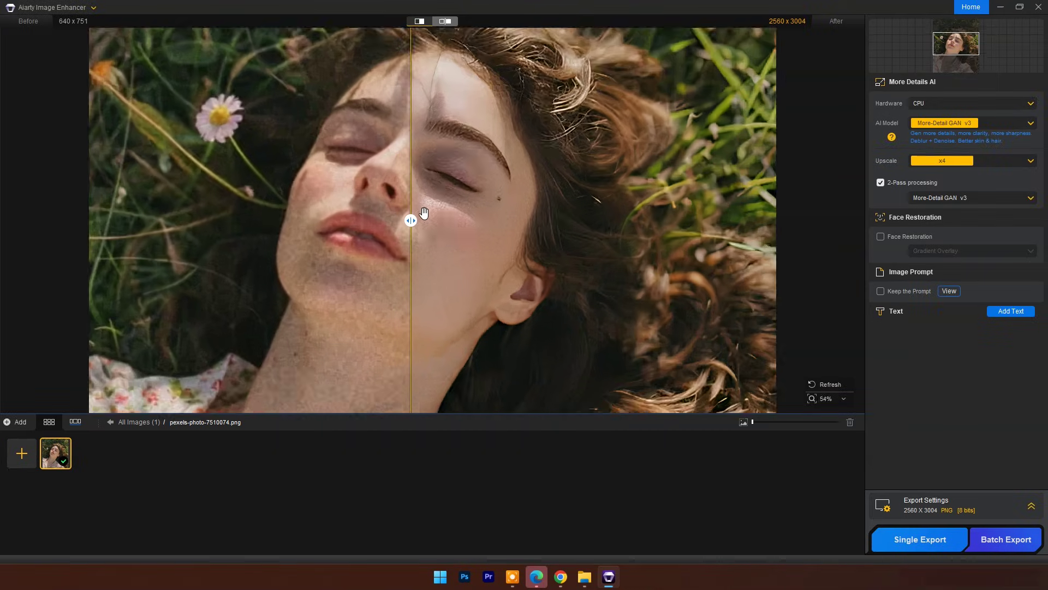
pyautogui.scroll(2, 426, 213)
pyautogui.moveTo(486, 297); pyautogui.dragTo(494, 115)
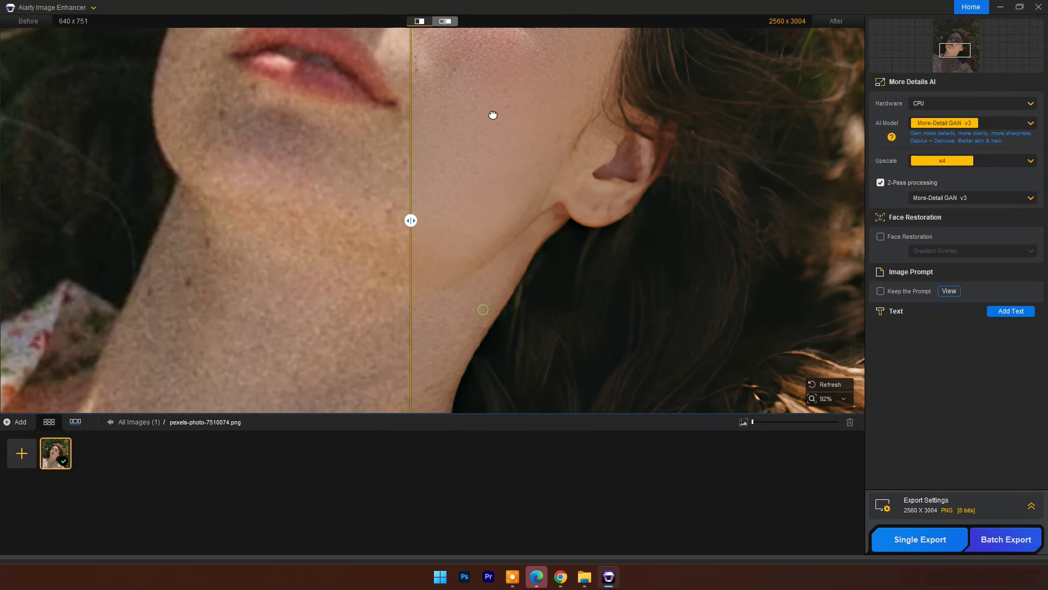
pyautogui.moveTo(510, 276); pyautogui.dragTo(510, 113)
pyautogui.moveTo(510, 316)
pyautogui.mouseDown()
pyautogui.moveTo(508, 104)
pyautogui.moveTo(529, 322)
pyautogui.mouseUp()
pyautogui.scroll(-1, 536, 178)
pyautogui.moveTo(530, 127); pyautogui.dragTo(527, 339)
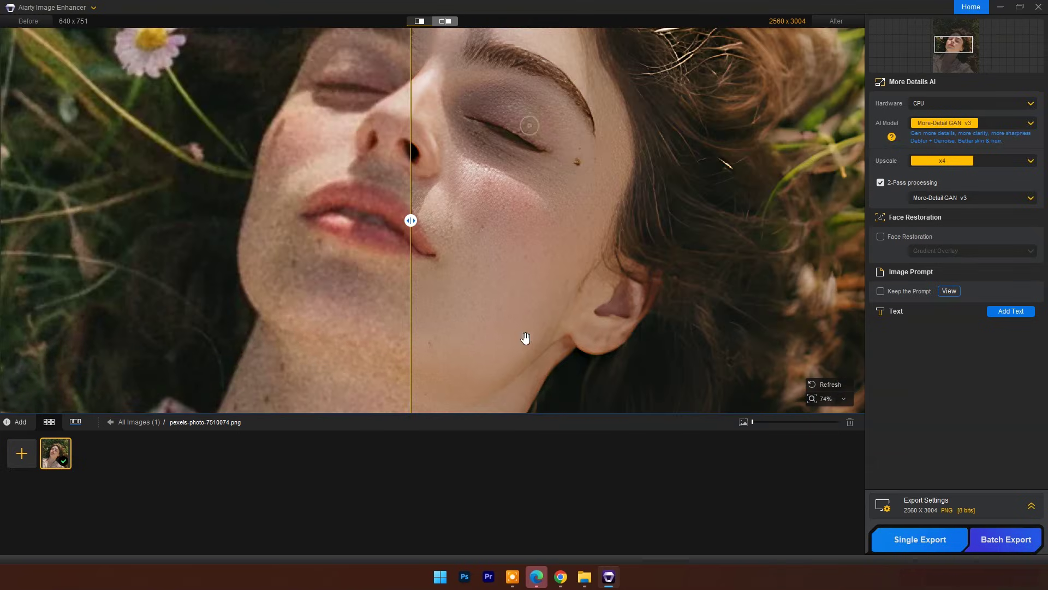
pyautogui.moveTo(411, 220)
pyautogui.mouseDown()
pyautogui.moveTo(790, 211)
pyautogui.moveTo(180, 220)
pyautogui.moveTo(728, 220)
pyautogui.moveTo(131, 215)
pyautogui.moveTo(410, 219)
pyautogui.mouseUp()
# Slide the before/after divider to compare enhanced and original detail on the face, neck and hair
pyautogui.scroll(-2, 461, 187)
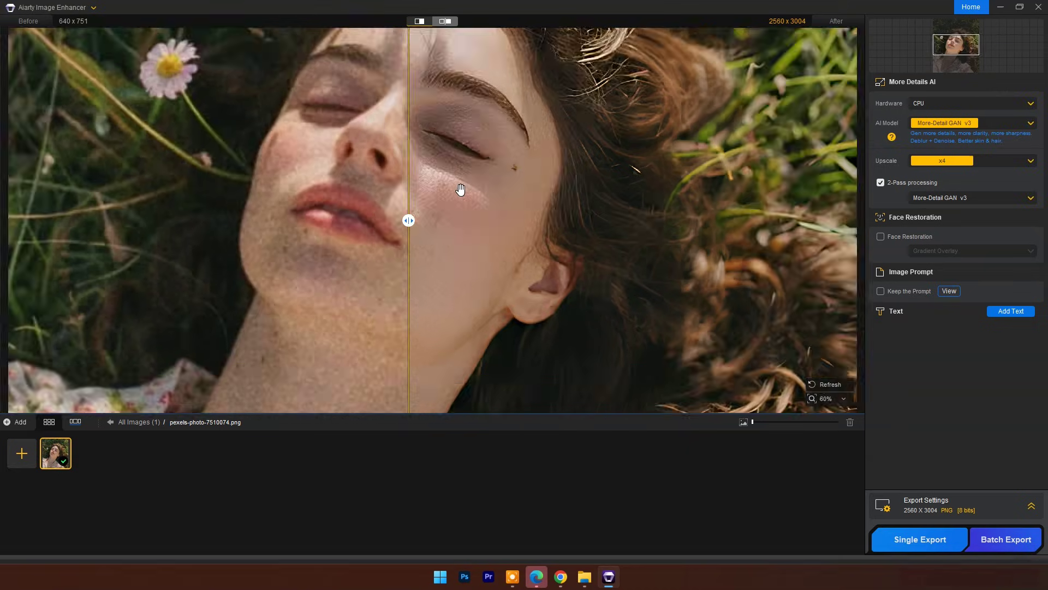
pyautogui.moveTo(461, 187); pyautogui.dragTo(504, 265)
pyautogui.moveTo(408, 220)
pyautogui.mouseDown()
pyautogui.moveTo(418, 220)
pyautogui.moveTo(149, 221)
pyautogui.moveTo(420, 220)
pyautogui.mouseUp()
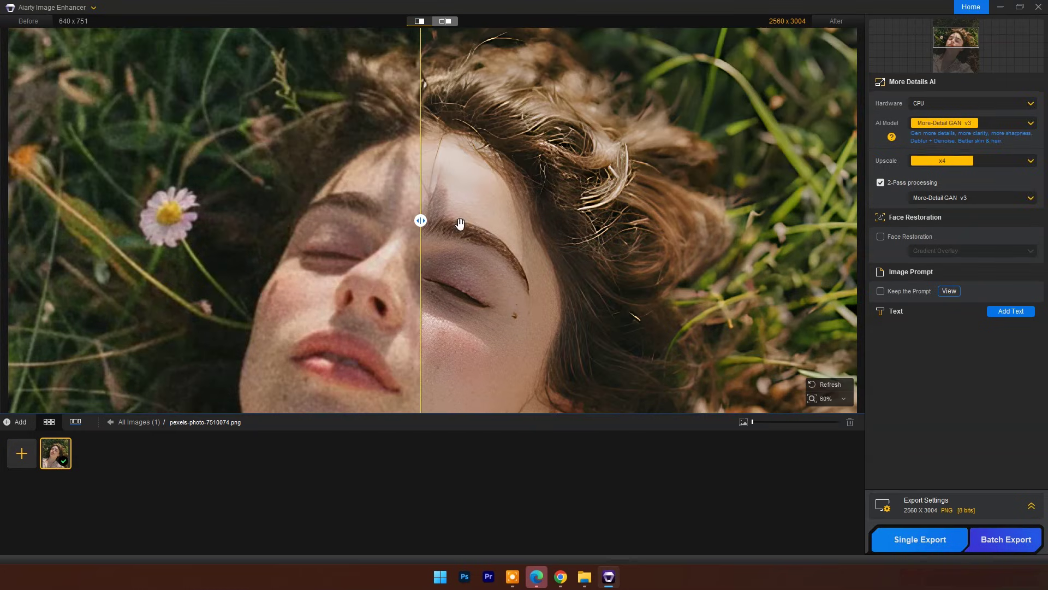
pyautogui.scroll(-1, 459, 289)
pyautogui.moveTo(454, 285); pyautogui.dragTo(485, 334)
pyautogui.moveTo(420, 220); pyautogui.dragTo(379, 220)
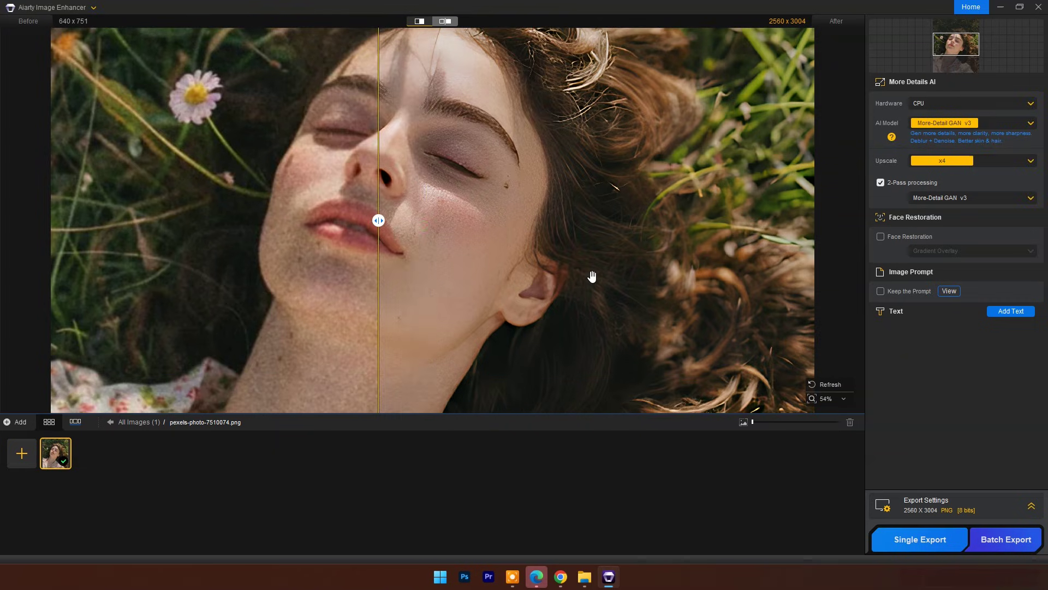
pyautogui.scroll(-3, 428, 264)
pyautogui.moveTo(378, 220)
pyautogui.mouseDown()
pyautogui.moveTo(421, 220)
pyautogui.moveTo(370, 220)
pyautogui.mouseUp()
pyautogui.scroll(2, 421, 220)
pyautogui.scroll(-2, 571, 272)
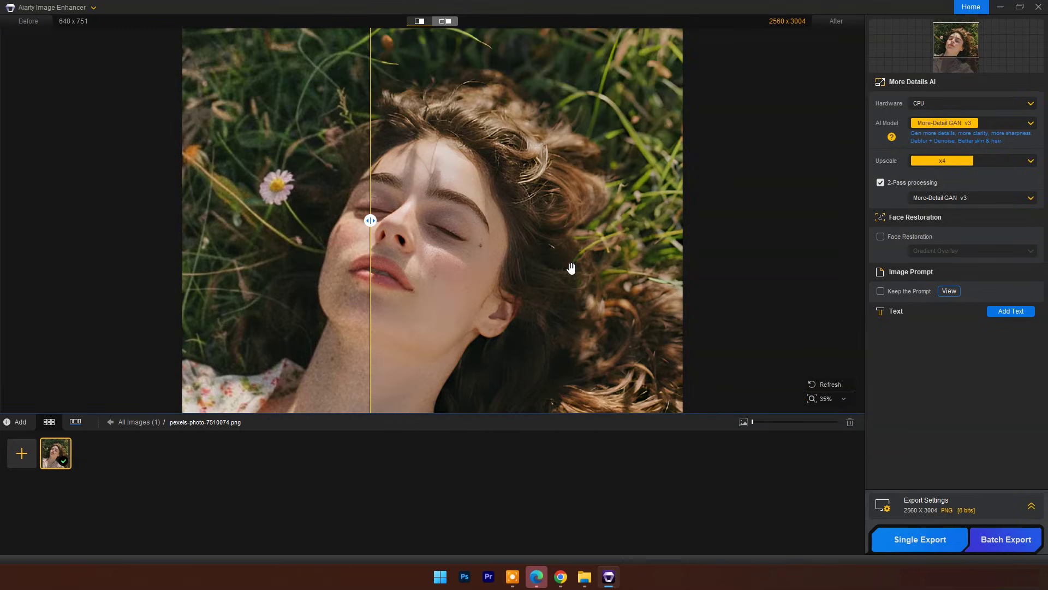
# Keep the export settings at PNG 8-bit format and Original DPI
pyautogui.click(1030, 506)
pyautogui.click(1024, 422)
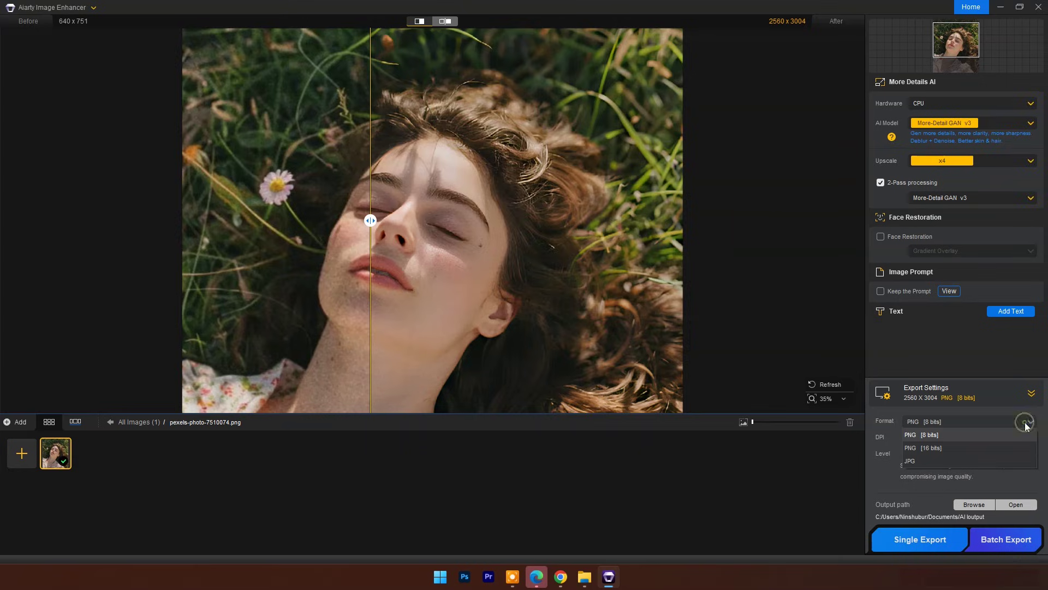
pyautogui.click(941, 435)
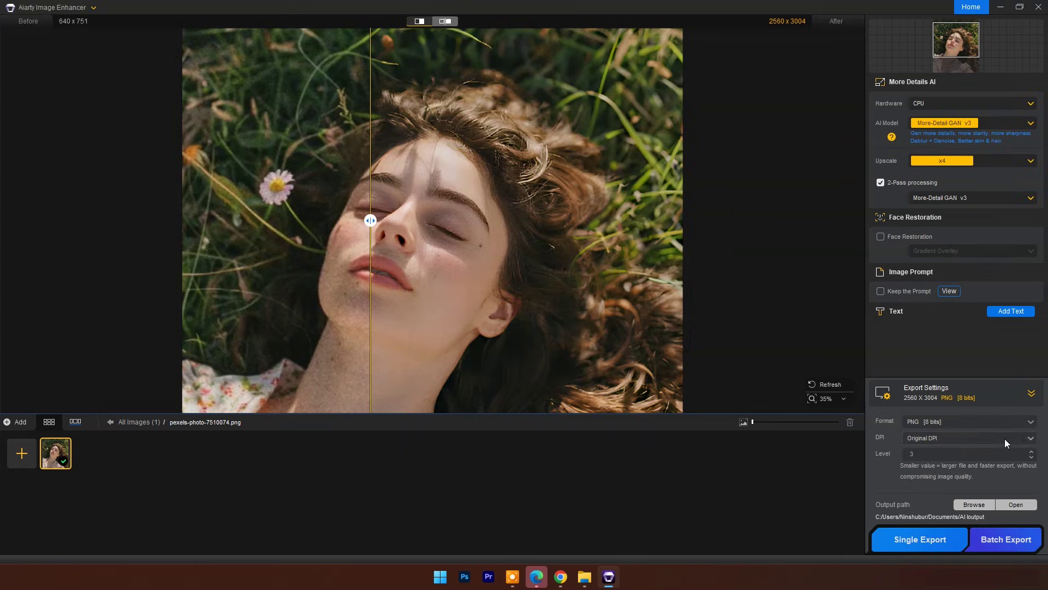
pyautogui.click(1008, 443)
pyautogui.click(1011, 438)
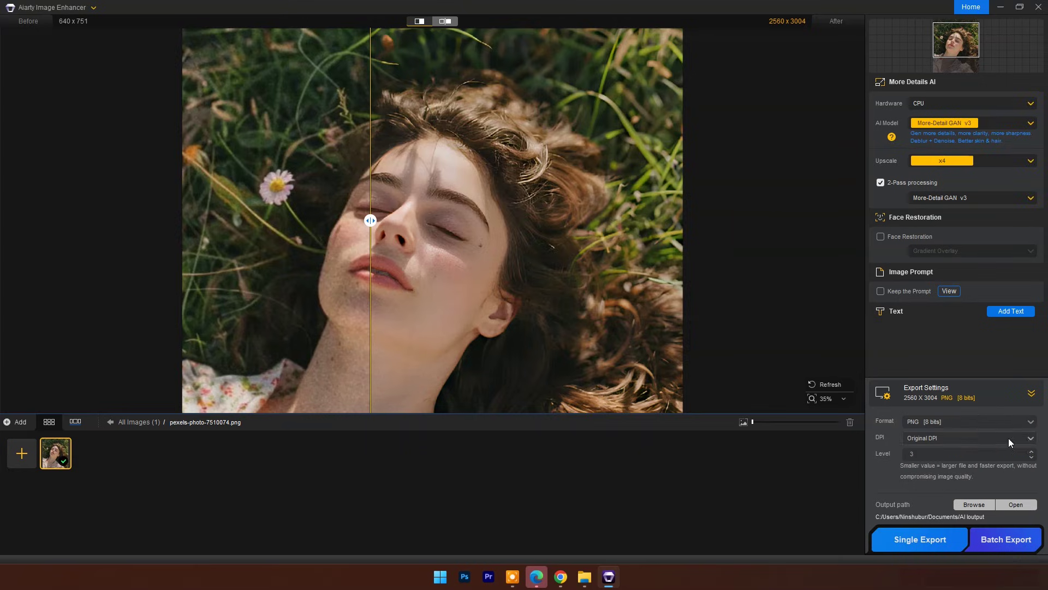
# Export the two-pass portrait and review the 2560 x 3004 file in Windows Photos
pyautogui.click(907, 541)
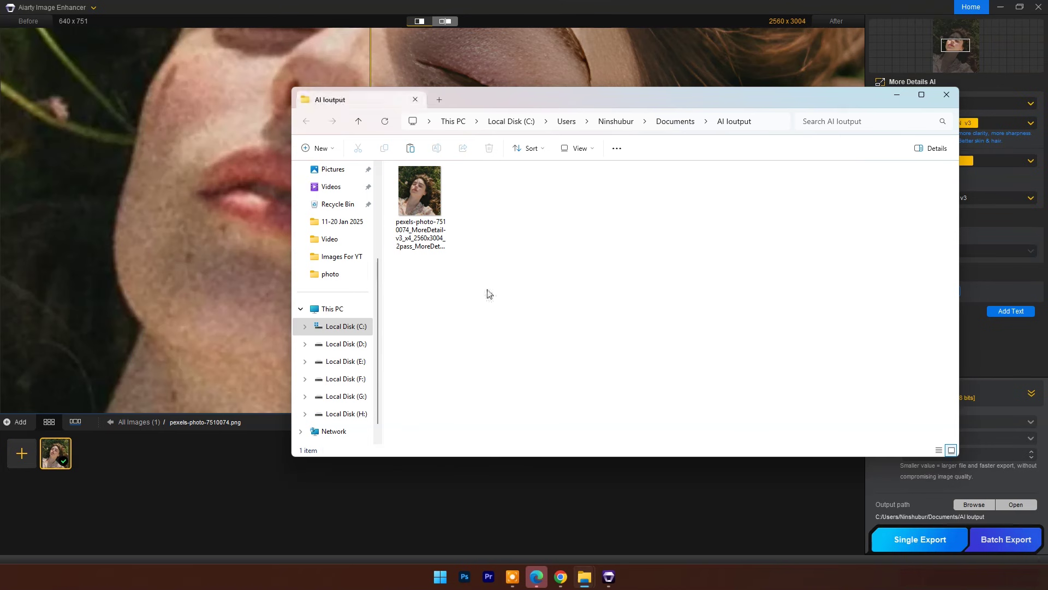
pyautogui.doubleClick(421, 189)
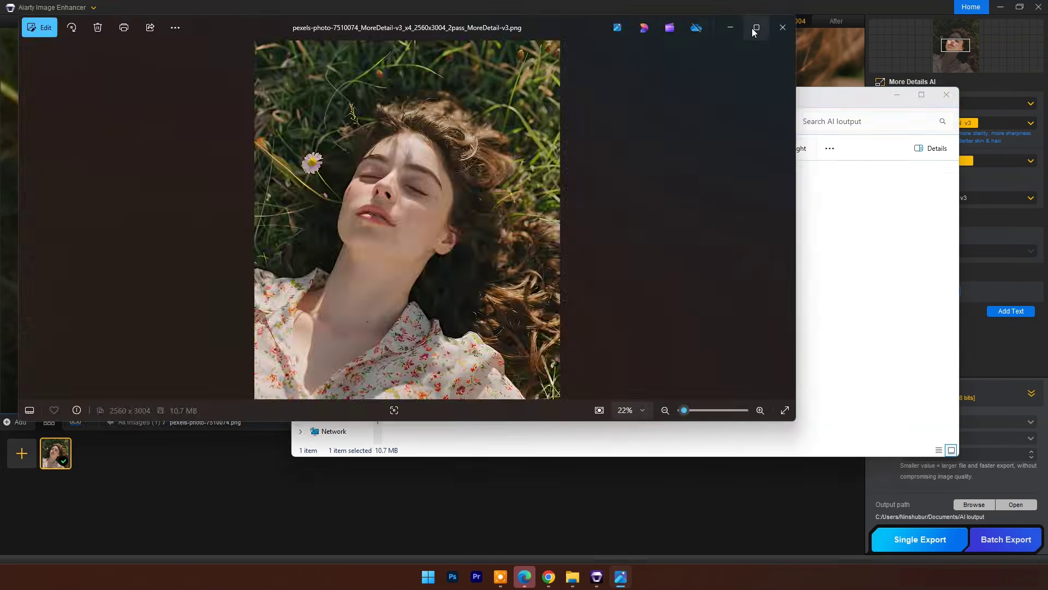
pyautogui.click(756, 27)
pyautogui.scroll(5, 568, 180)
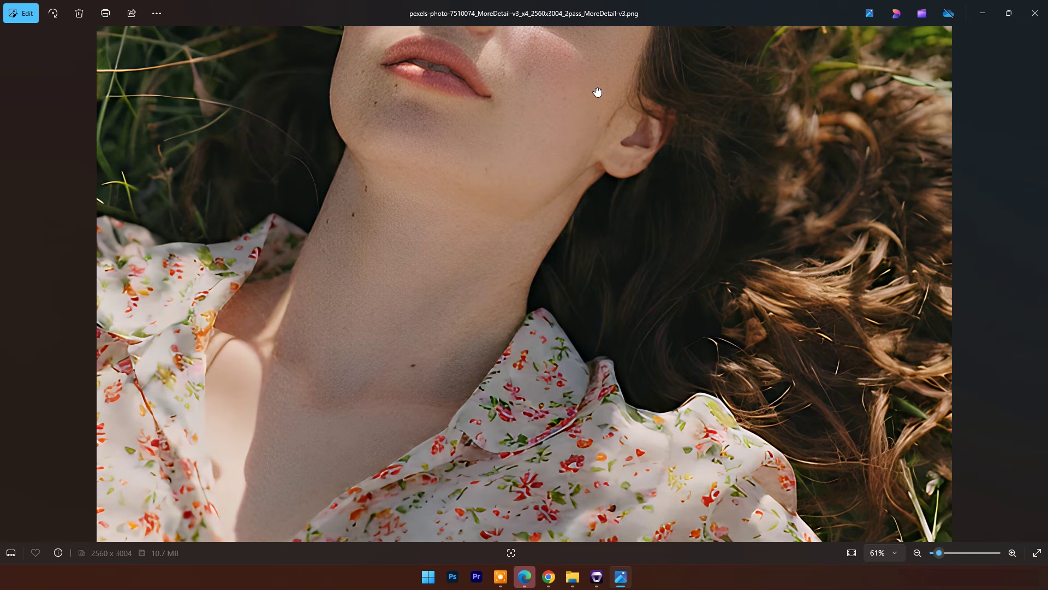
pyautogui.scroll(-4, 597, 91)
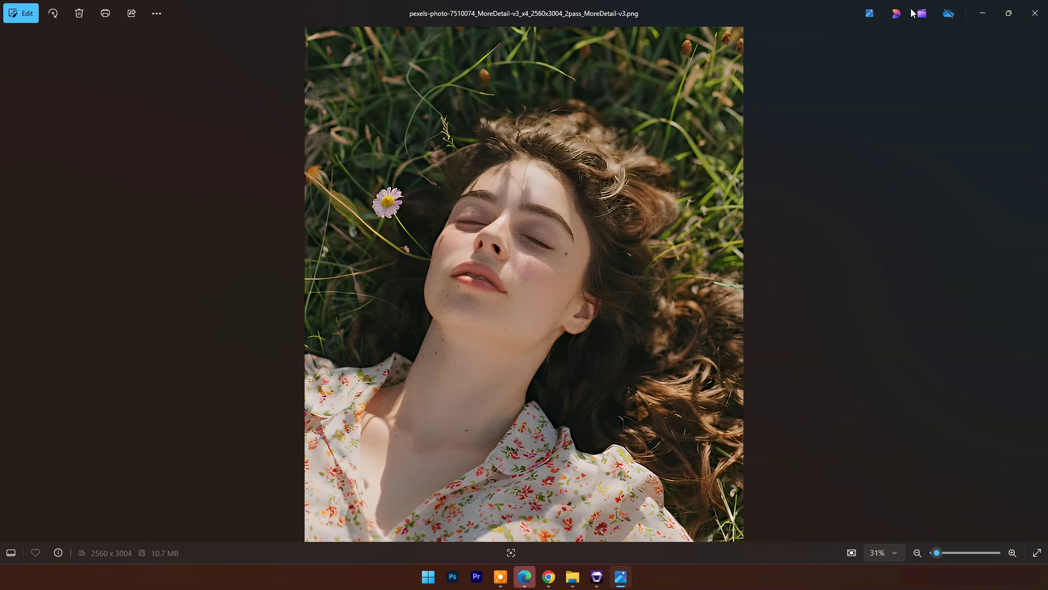
pyautogui.click(1035, 13)
# Load the gas station photo pexels-photo-939807 from the photo folder into Aiarty
pyautogui.click(578, 576)
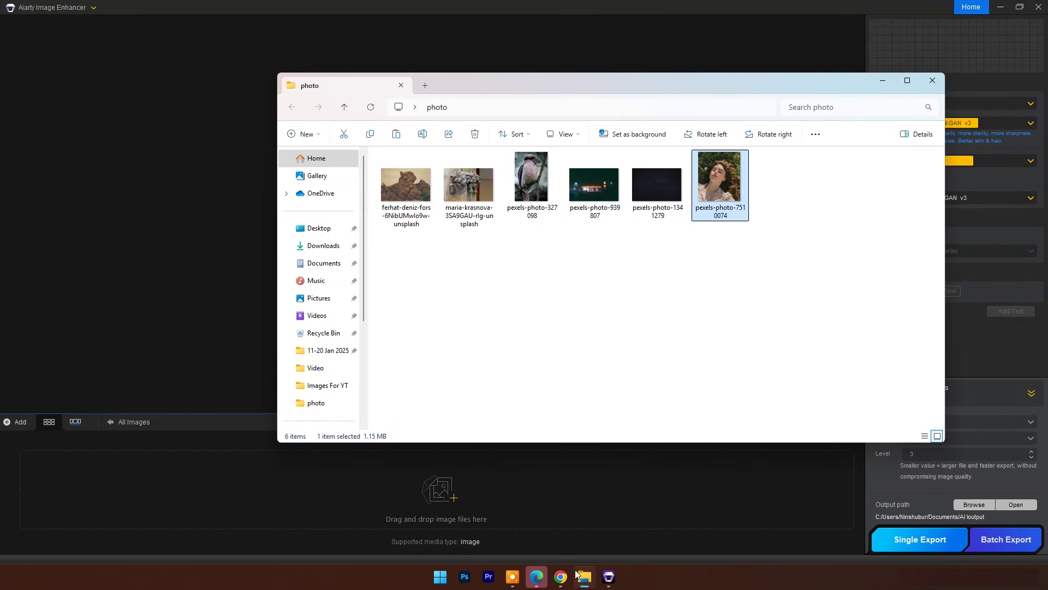
pyautogui.moveTo(562, 89); pyautogui.dragTo(622, 90)
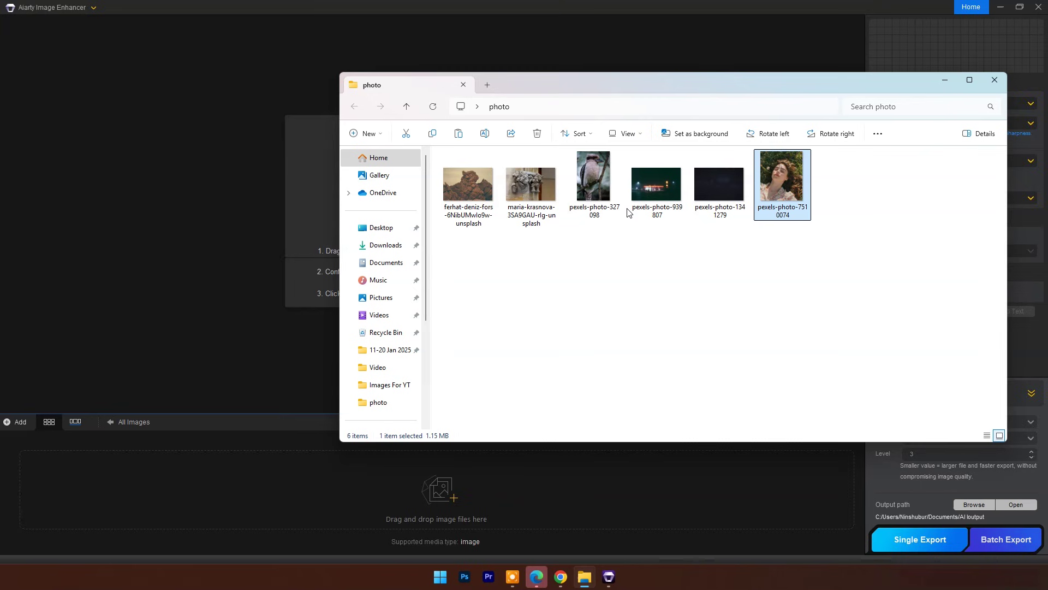
pyautogui.moveTo(664, 202); pyautogui.dragTo(256, 486)
pyautogui.click(944, 81)
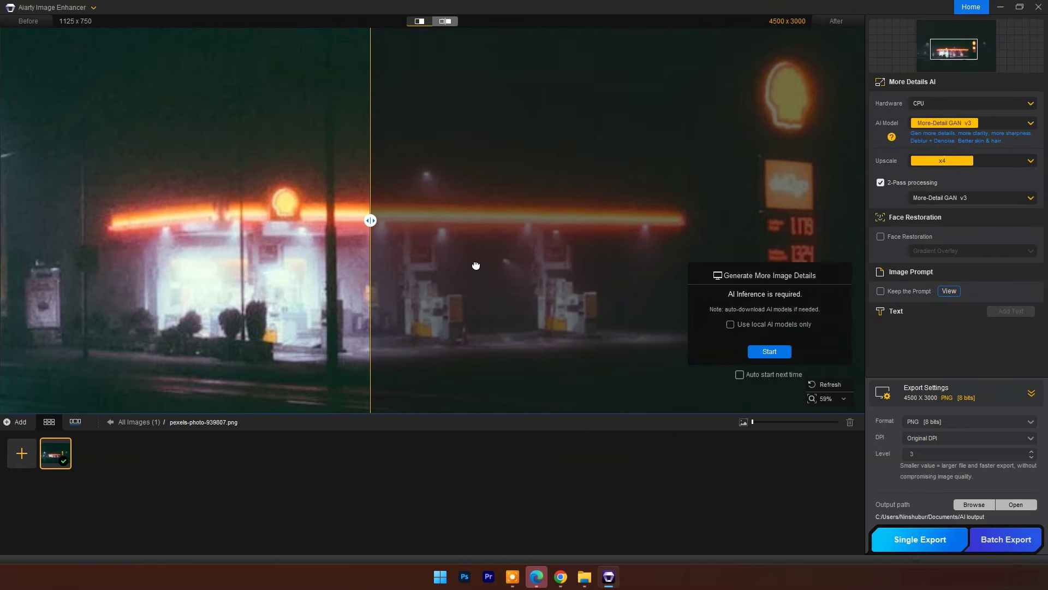
# Set the gas station photo to AIGCsmooth v3 at x4 with 2-Pass processing off
pyautogui.moveTo(370, 220); pyautogui.dragTo(627, 222)
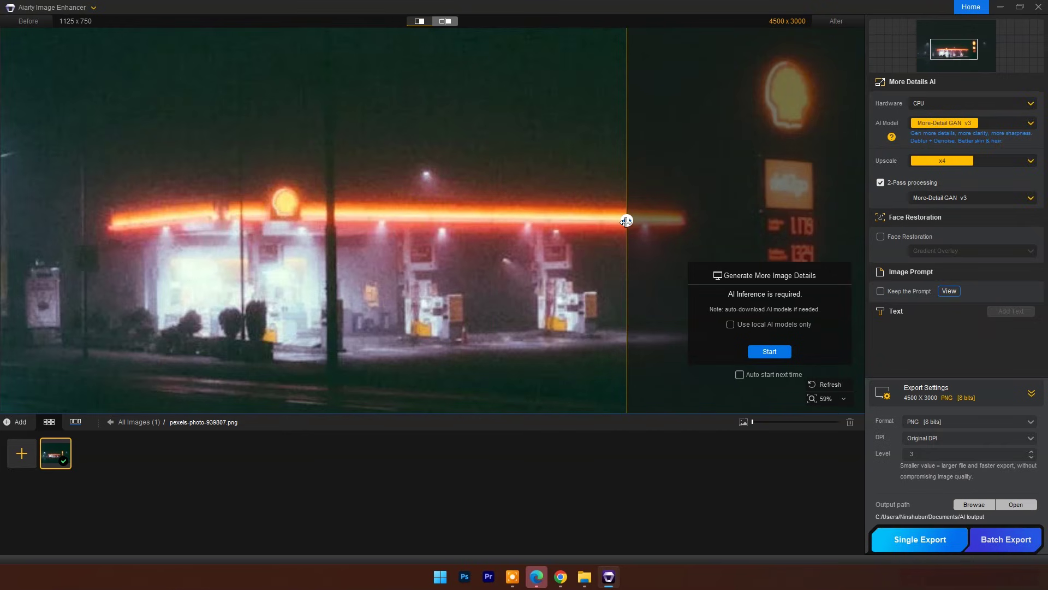
pyautogui.click(994, 121)
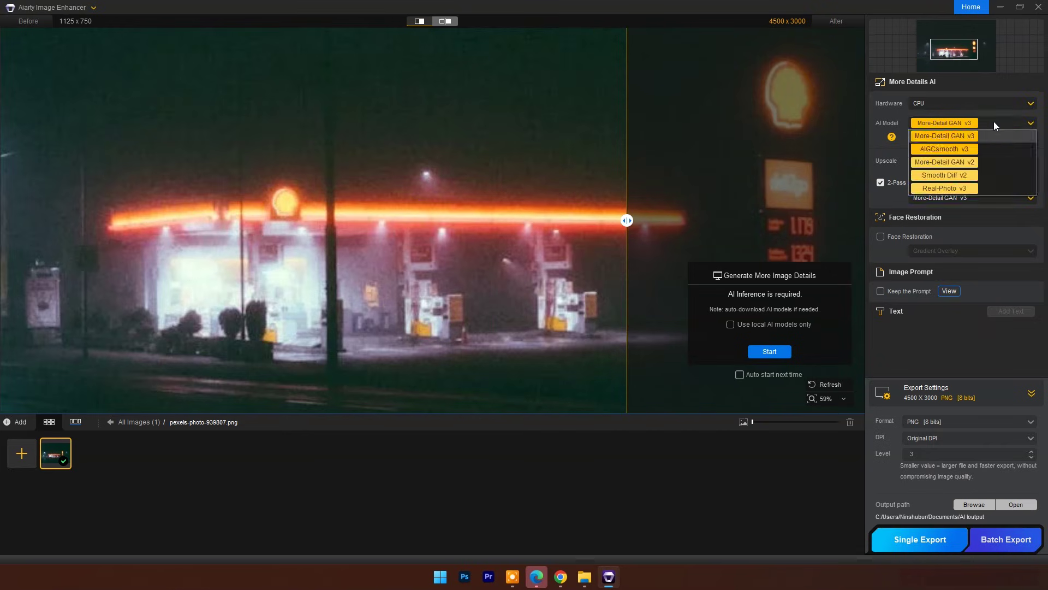
pyautogui.click(958, 149)
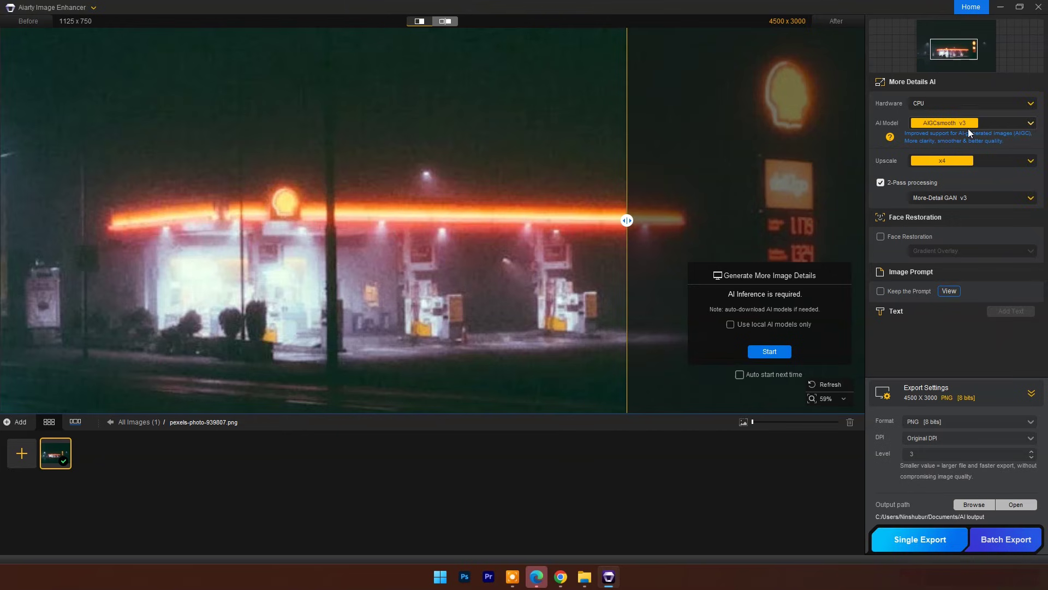
pyautogui.click(882, 184)
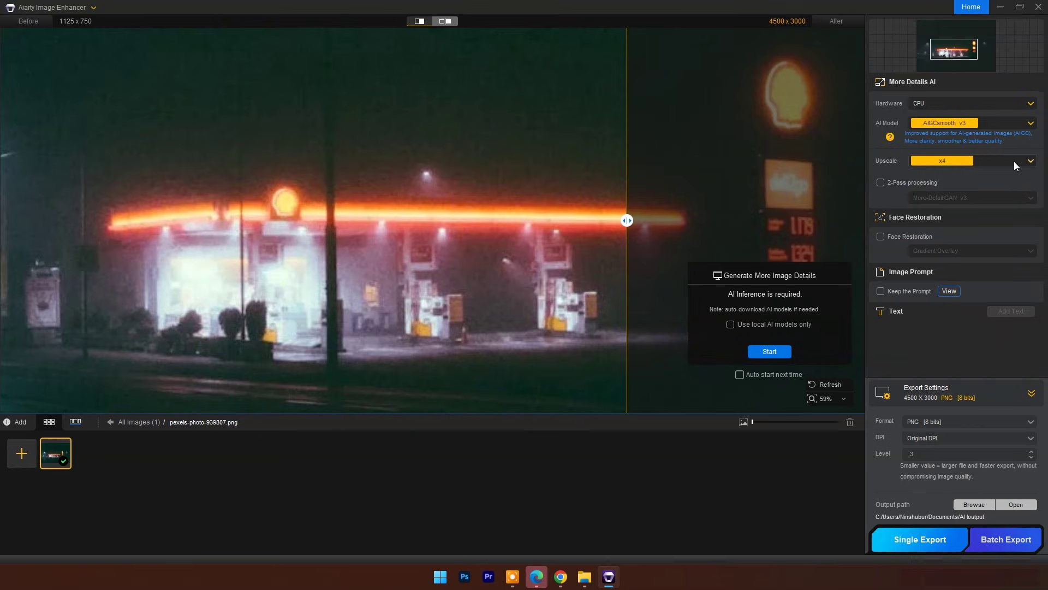
pyautogui.click(987, 158)
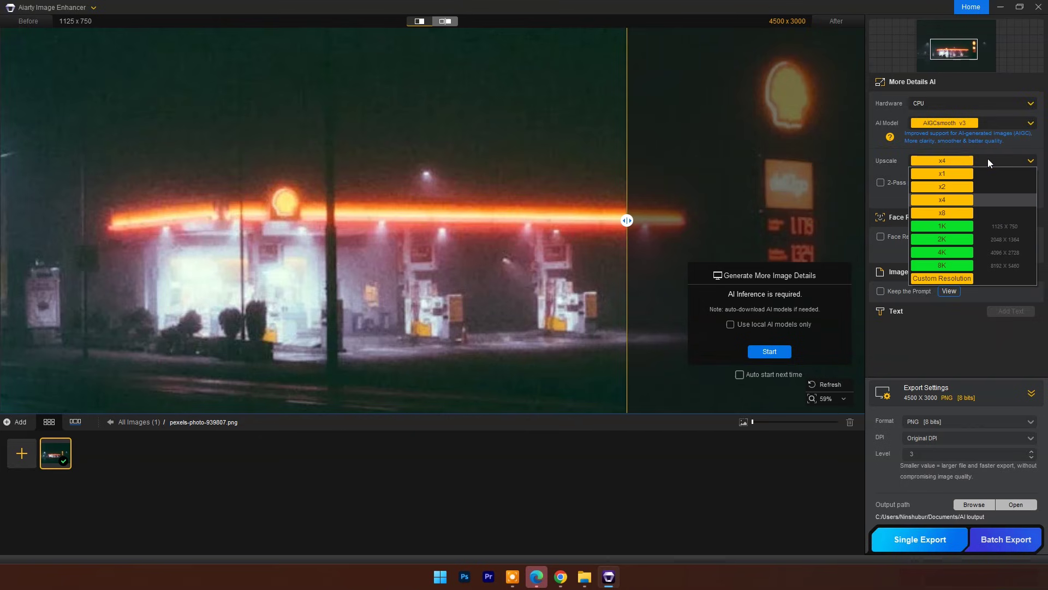
pyautogui.click(988, 158)
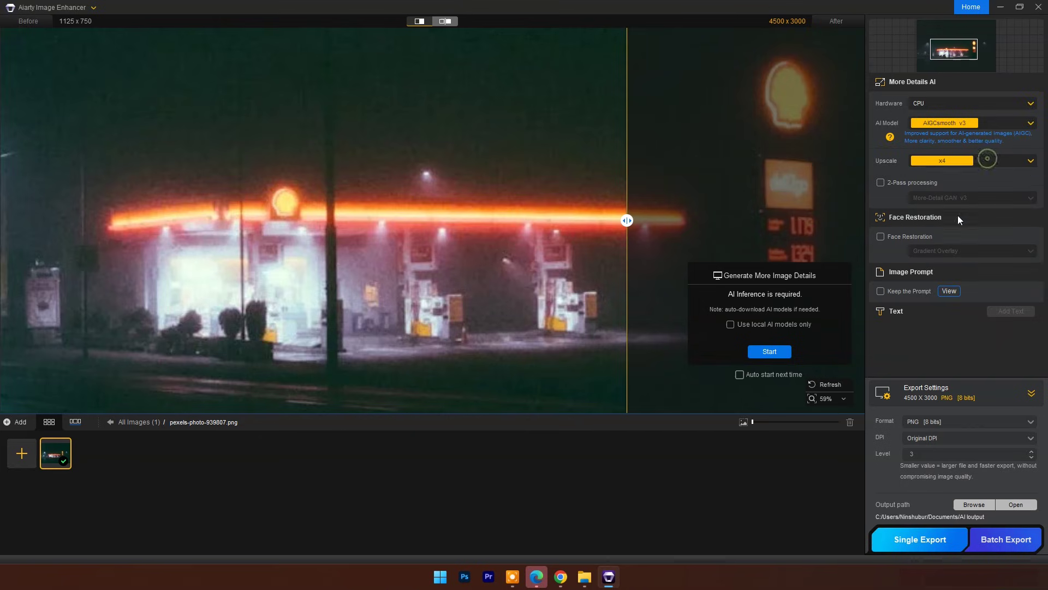
pyautogui.click(764, 354)
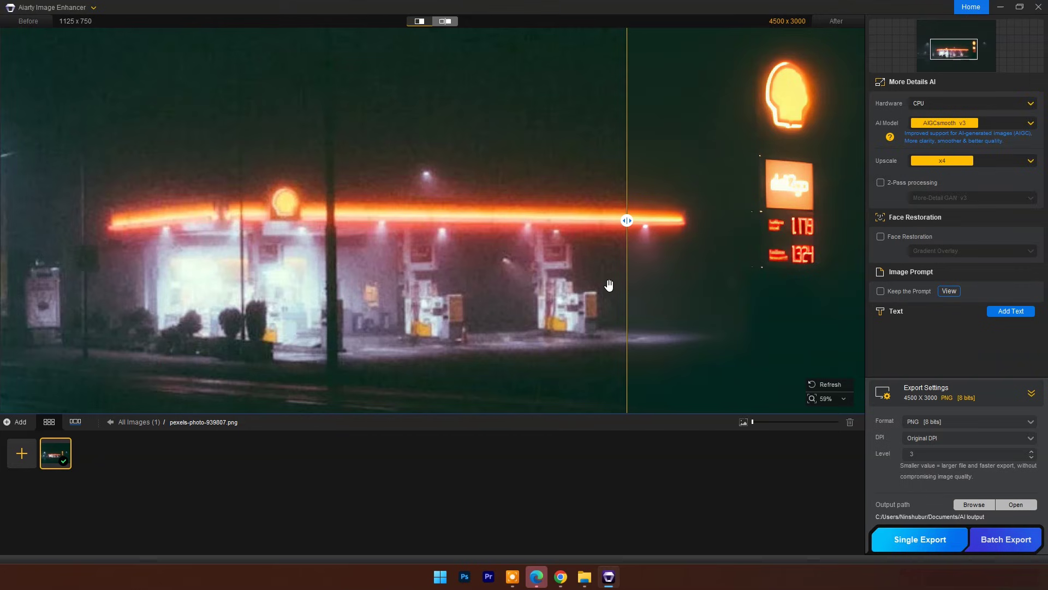
pyautogui.scroll(4, 413, 197)
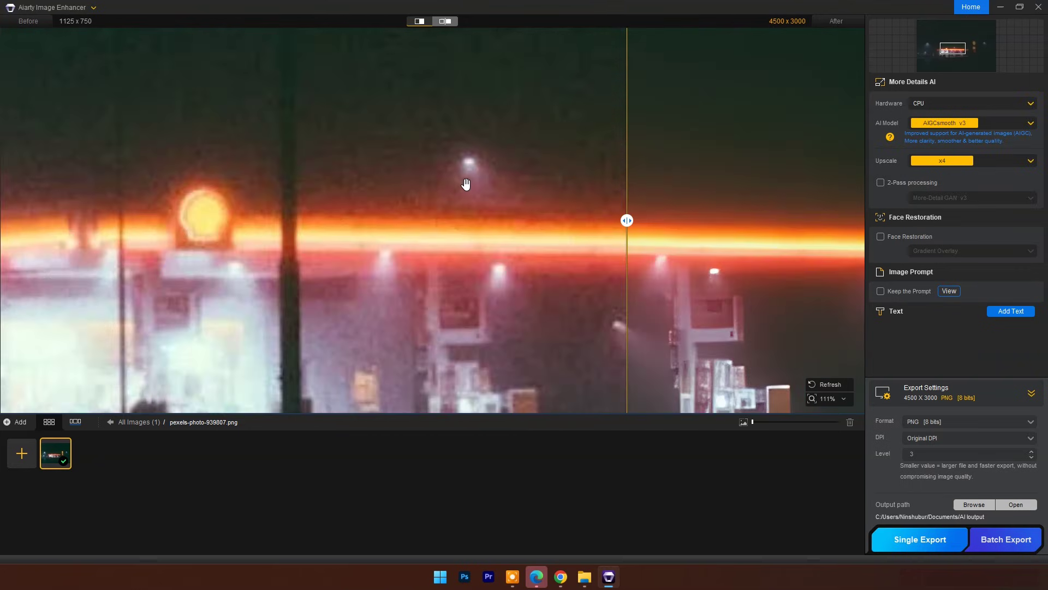
pyautogui.scroll(2, 467, 182)
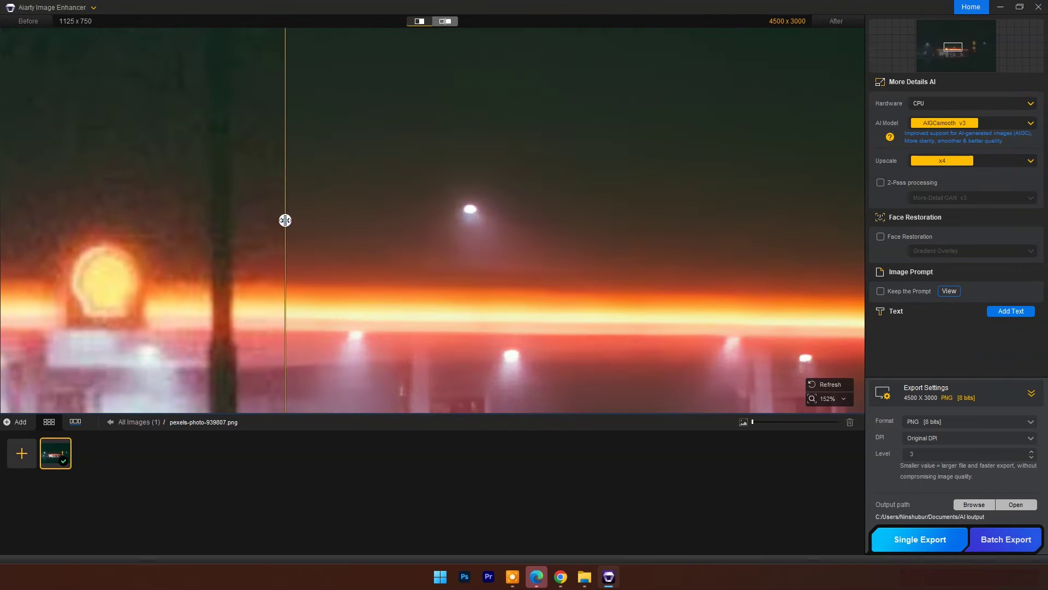
pyautogui.moveTo(286, 220); pyautogui.dragTo(396, 220)
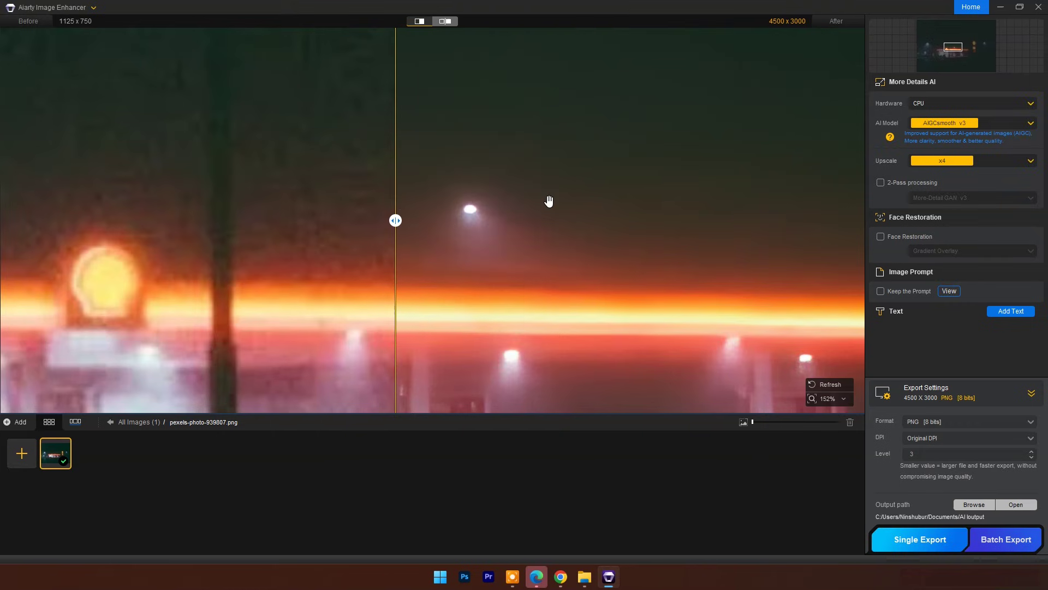
pyautogui.scroll(-6, 548, 201)
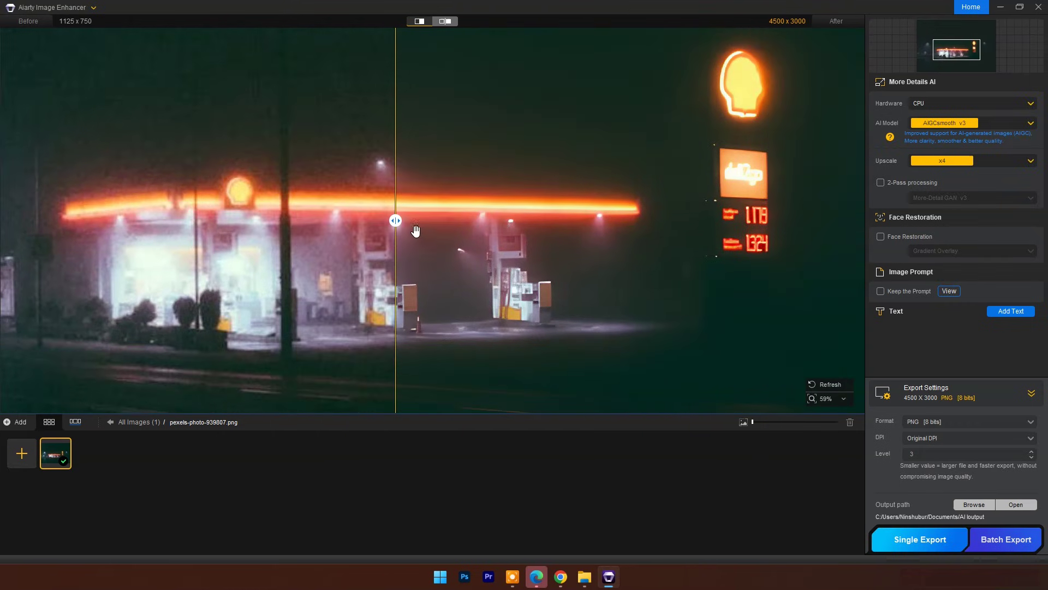
pyautogui.moveTo(396, 220); pyautogui.dragTo(373, 298)
pyautogui.scroll(5, 510, 294)
pyautogui.scroll(-5, 599, 266)
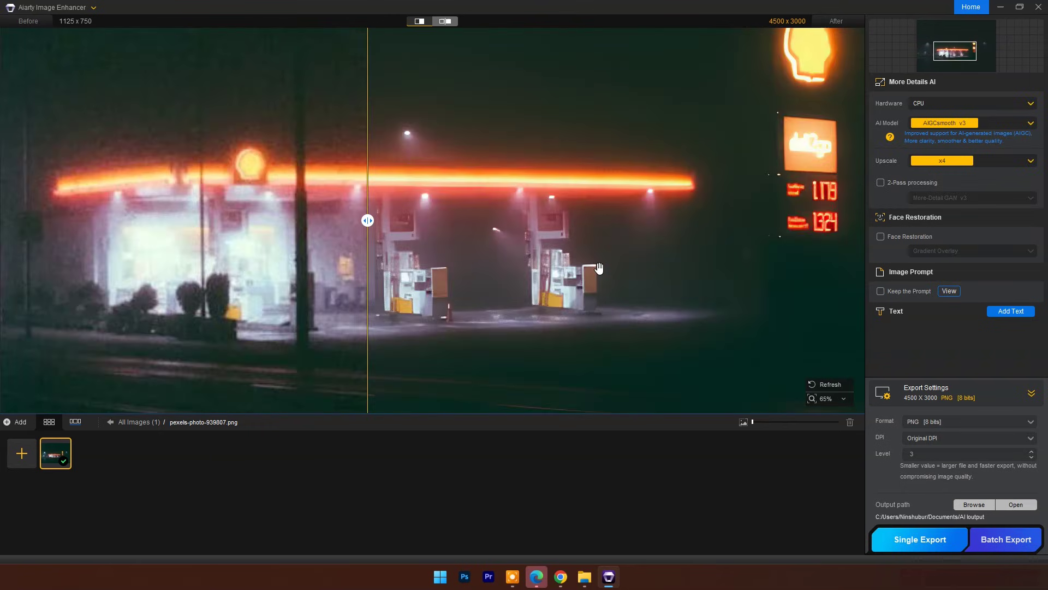
pyautogui.scroll(-4, 648, 333)
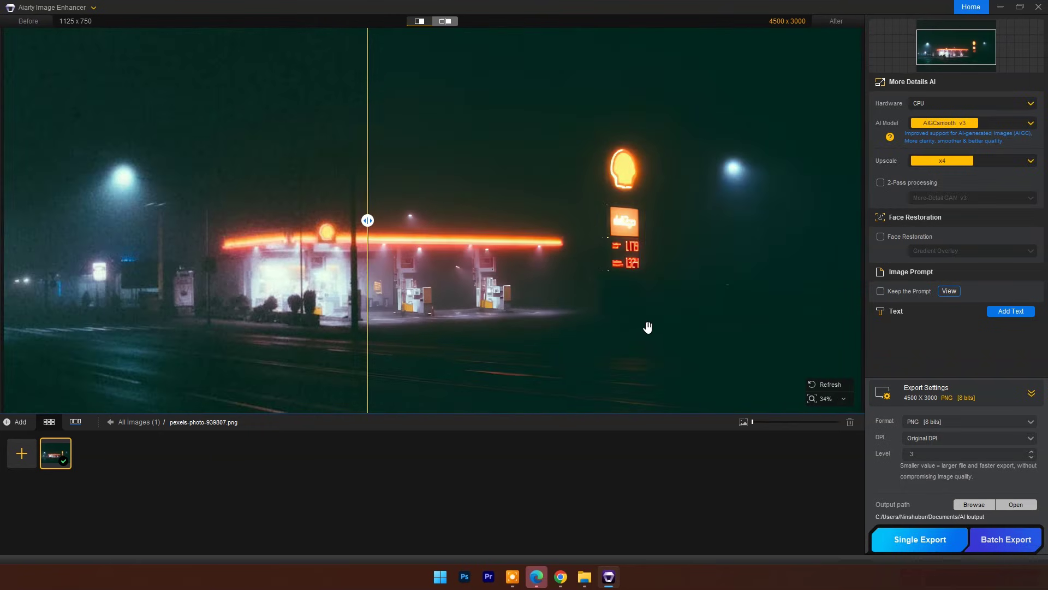
pyautogui.moveTo(368, 301); pyautogui.dragTo(141, 297)
pyautogui.scroll(5, 187, 294)
pyautogui.scroll(3, 187, 293)
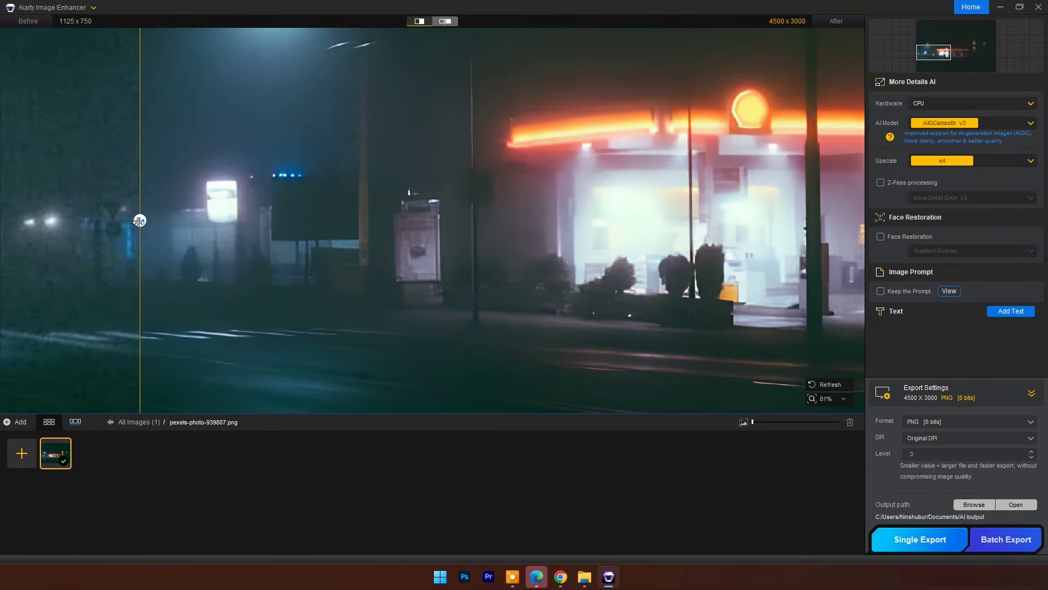
pyautogui.moveTo(140, 220); pyautogui.dragTo(205, 221)
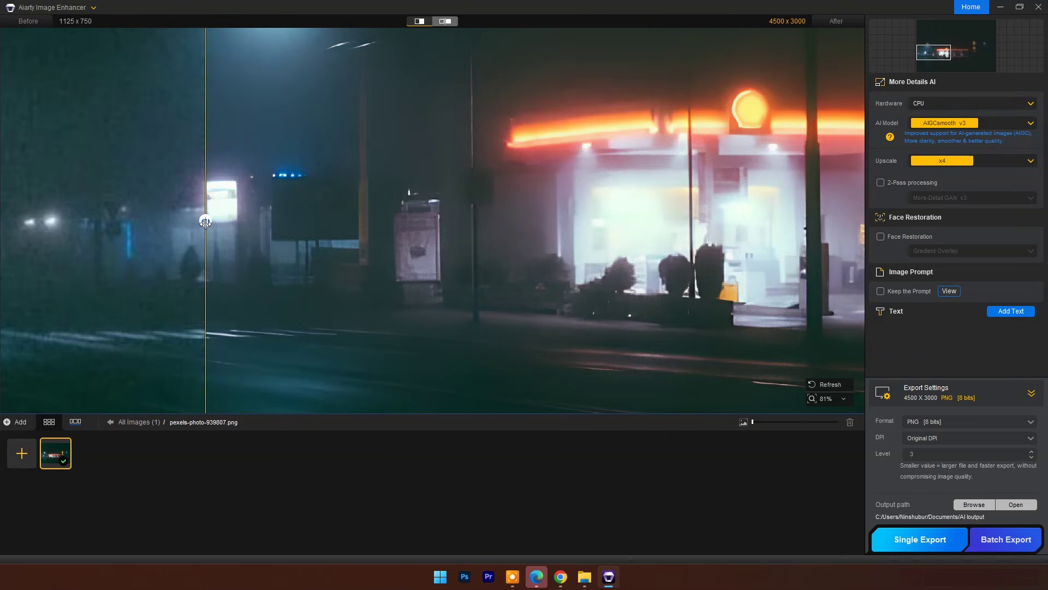
pyautogui.scroll(-5, 205, 222)
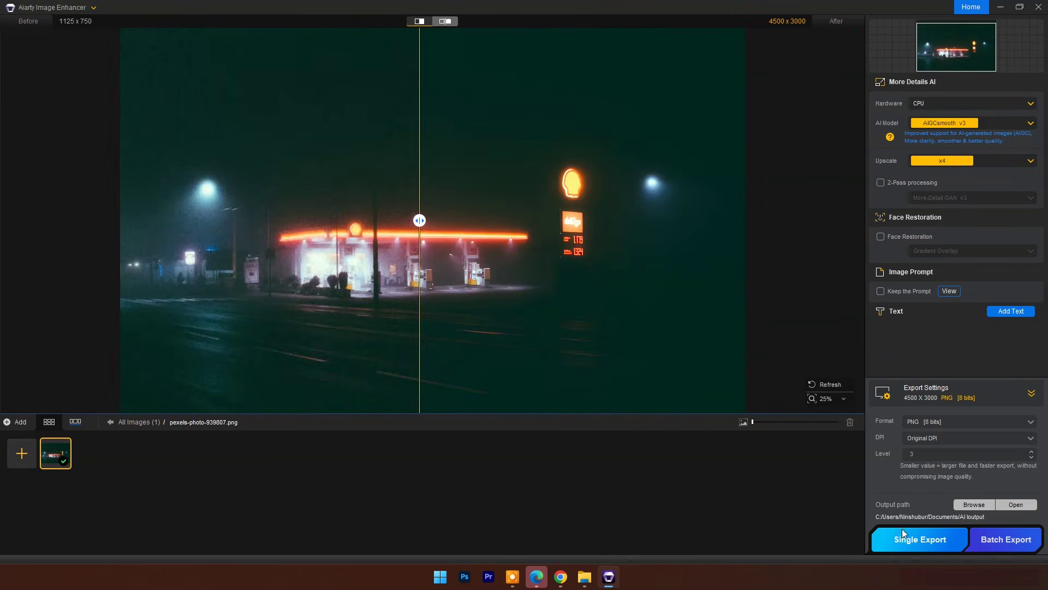
# Export the gas station result as a 4500 x 3000 PNG, check it in Photos, and reopen the photo folder
pyautogui.click(910, 538)
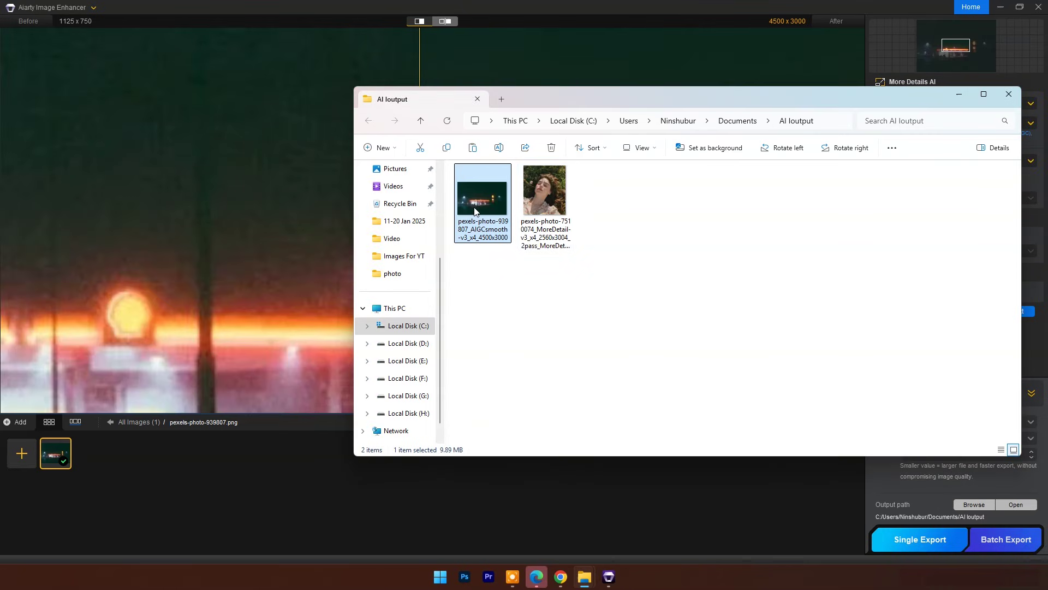
pyautogui.doubleClick(480, 202)
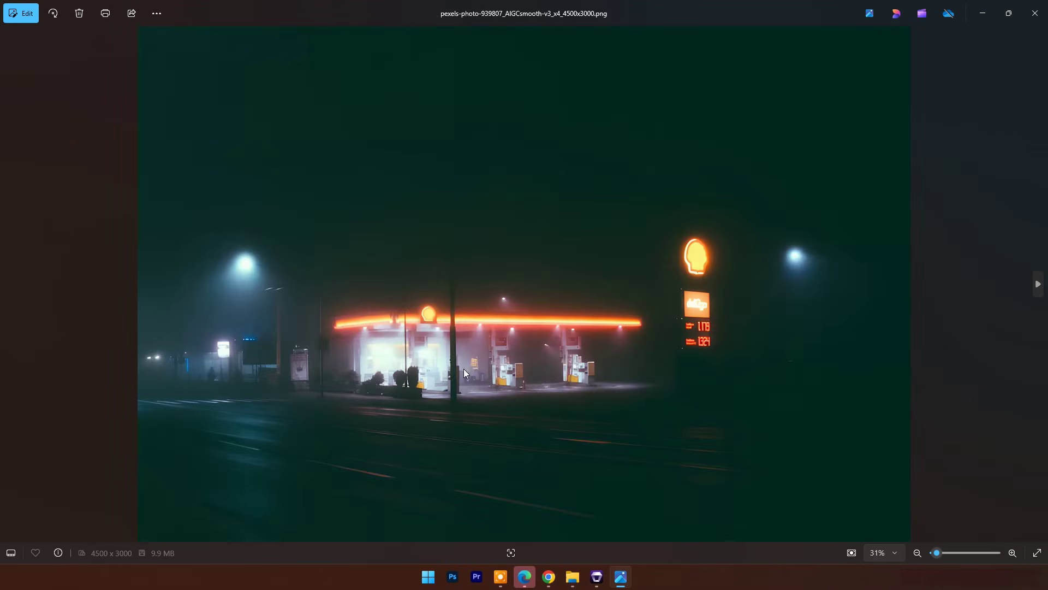
pyautogui.click(1034, 13)
pyautogui.click(584, 577)
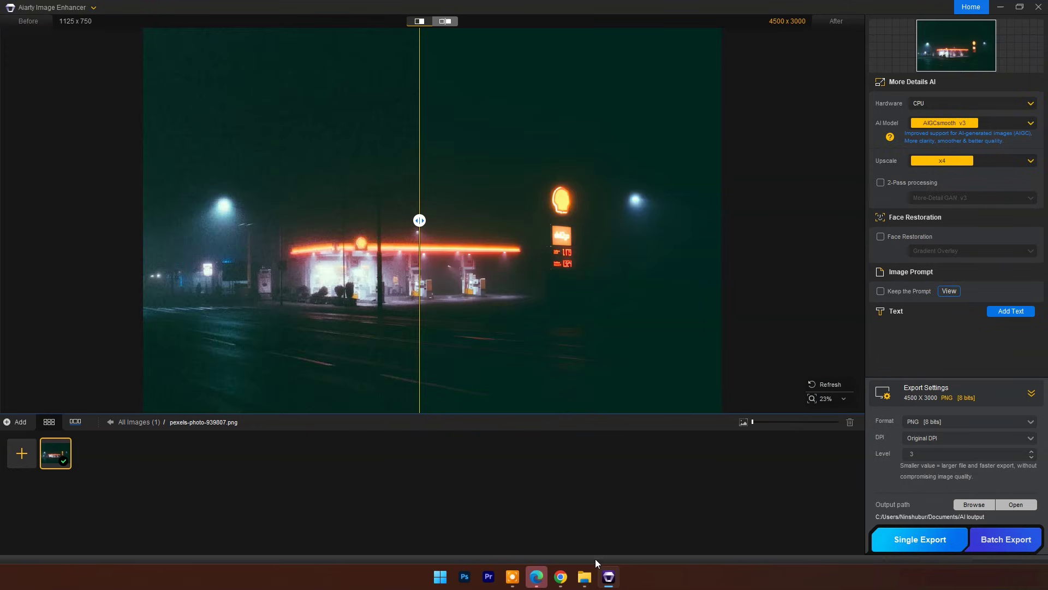
pyautogui.click(584, 577)
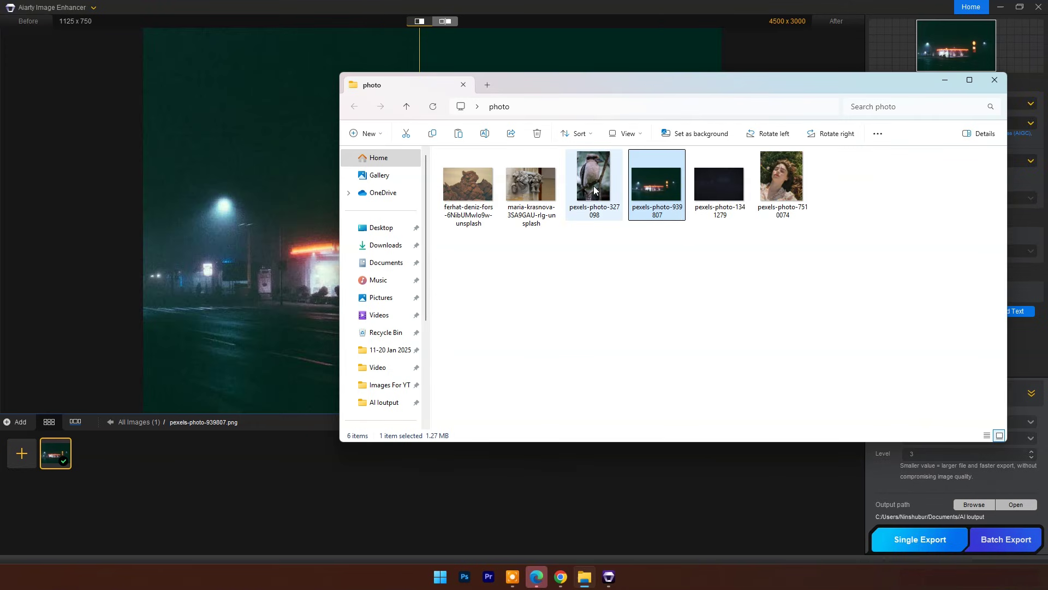
# Load the kookaburra photo pexels-photo-327098 and choose More-Detail GAN v3 at x4
pyautogui.moveTo(594, 189); pyautogui.dragTo(147, 486)
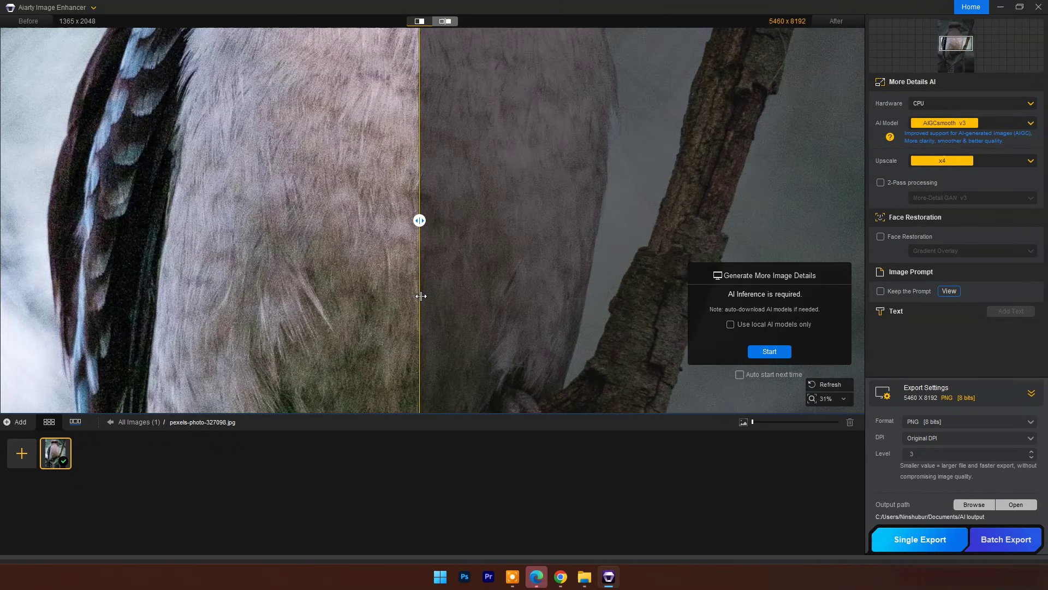
pyautogui.scroll(-1, 421, 296)
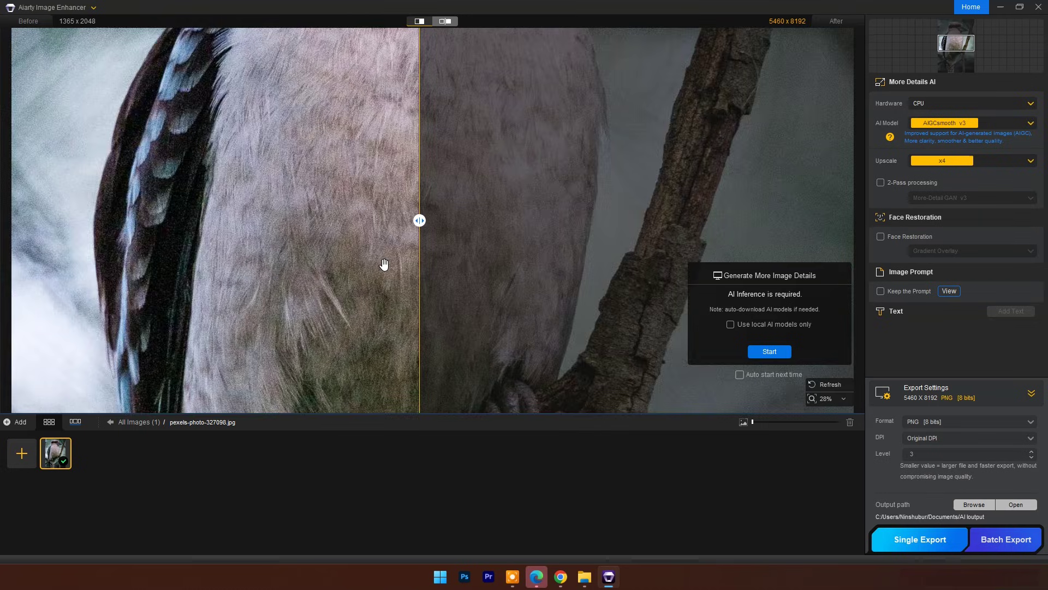
pyautogui.scroll(-4, 384, 264)
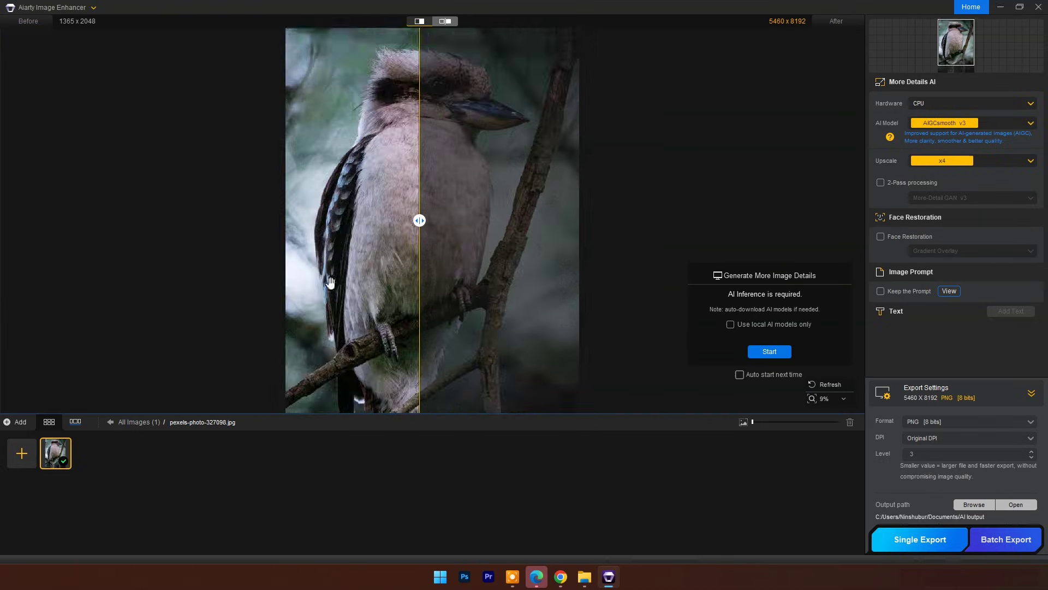
pyautogui.scroll(2, 411, 78)
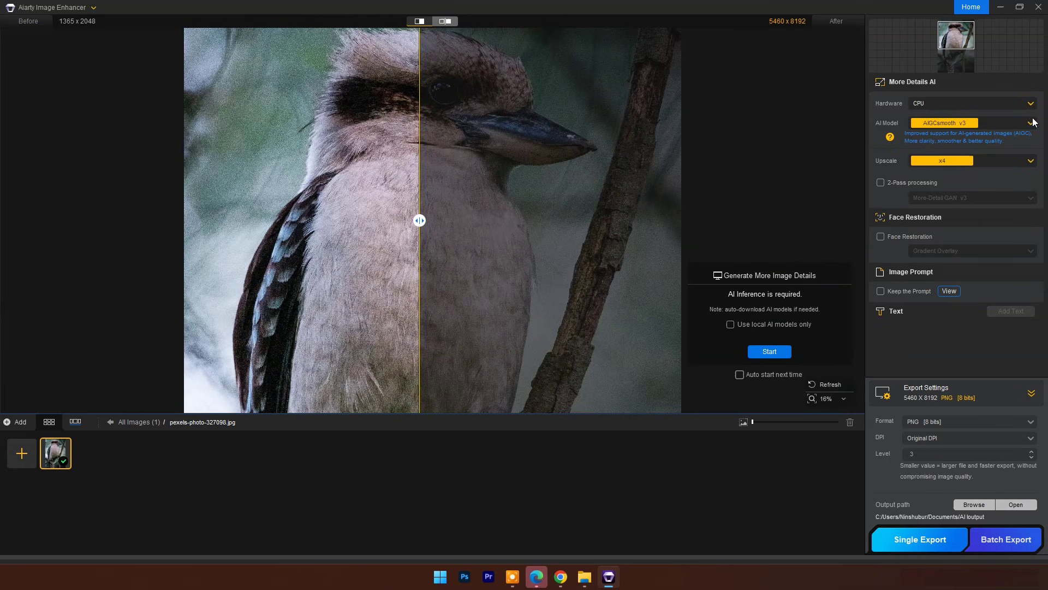
pyautogui.click(1007, 125)
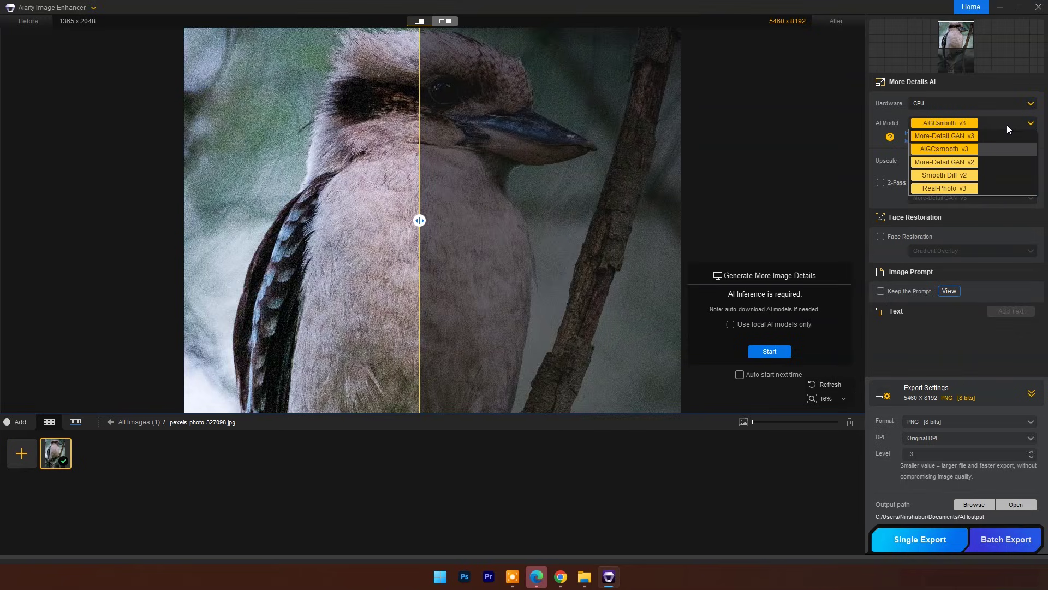
pyautogui.click(971, 138)
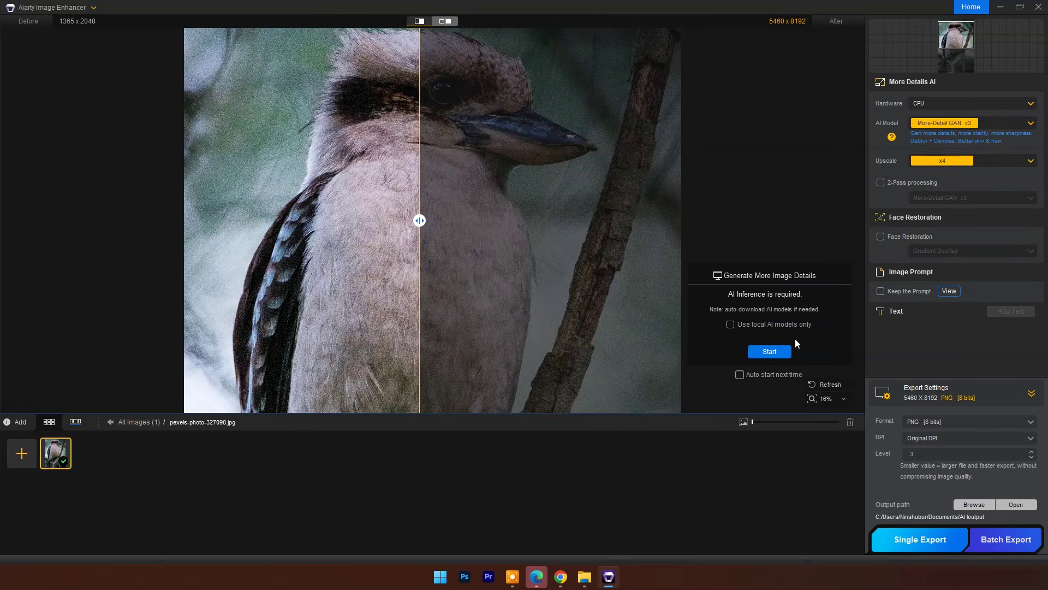
# Enhance the kookaburra to 5460 x 8192 and compare its beak and body detail with the original
pyautogui.click(764, 352)
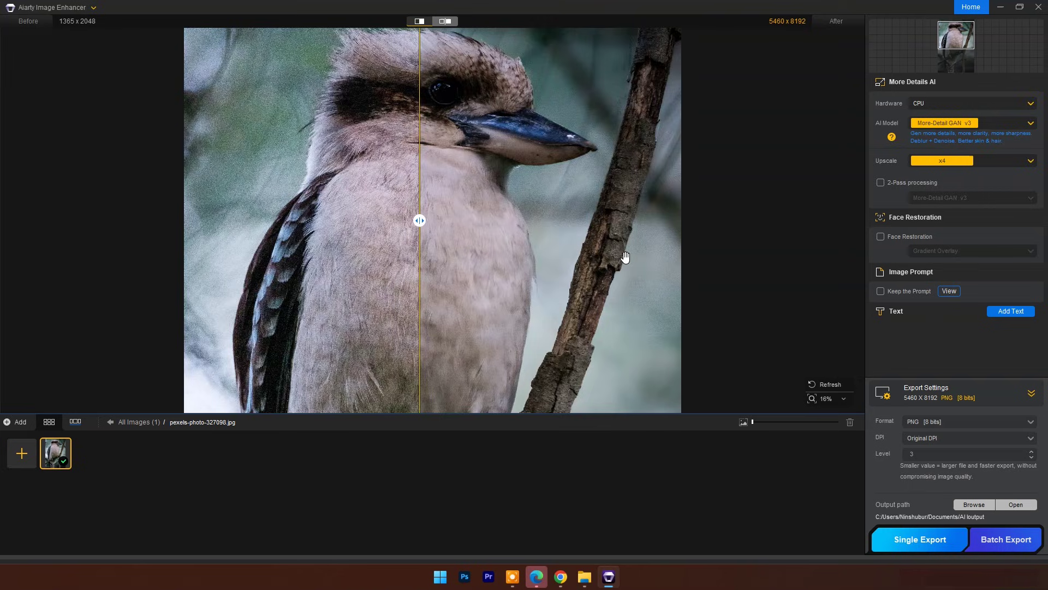
pyautogui.scroll(5, 412, 235)
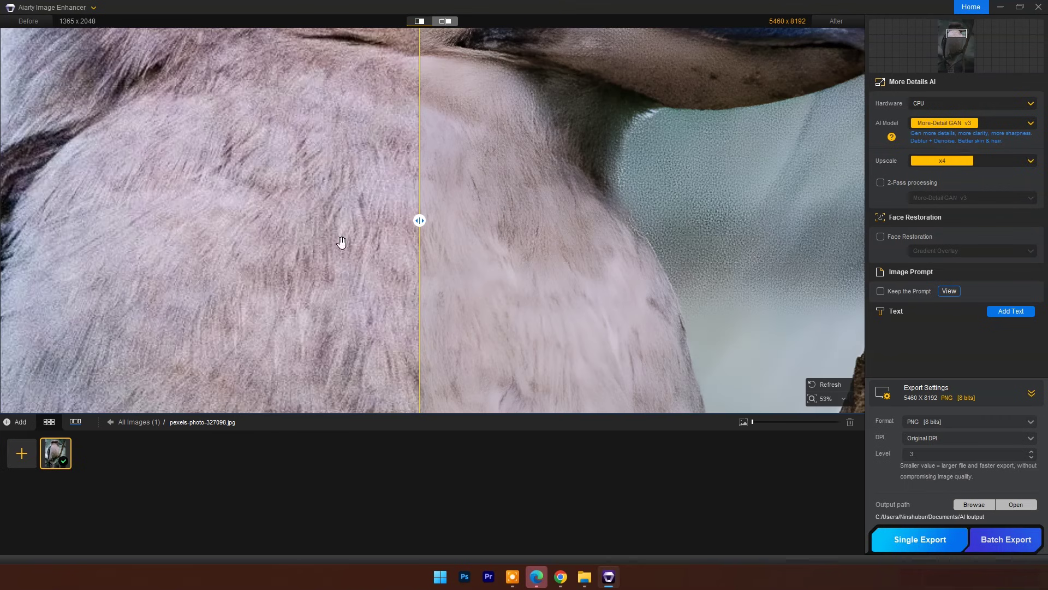
pyautogui.scroll(-2, 341, 241)
pyautogui.moveTo(528, 175); pyautogui.dragTo(592, 297)
pyautogui.moveTo(419, 220); pyautogui.dragTo(833, 220)
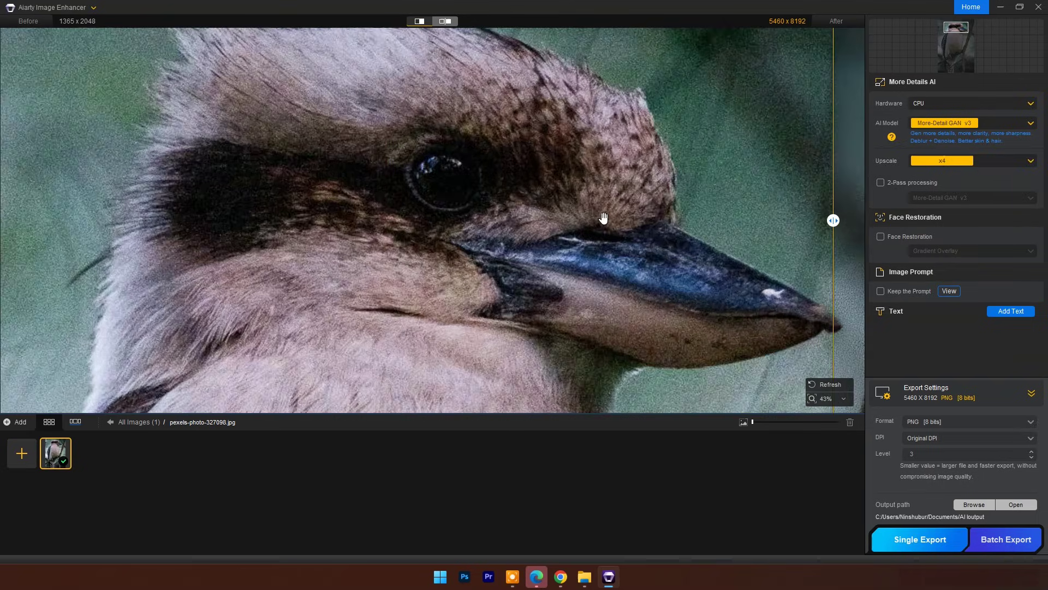
pyautogui.moveTo(603, 218); pyautogui.dragTo(574, 222)
pyautogui.moveTo(833, 180); pyautogui.dragTo(445, 180)
pyautogui.scroll(-4, 515, 187)
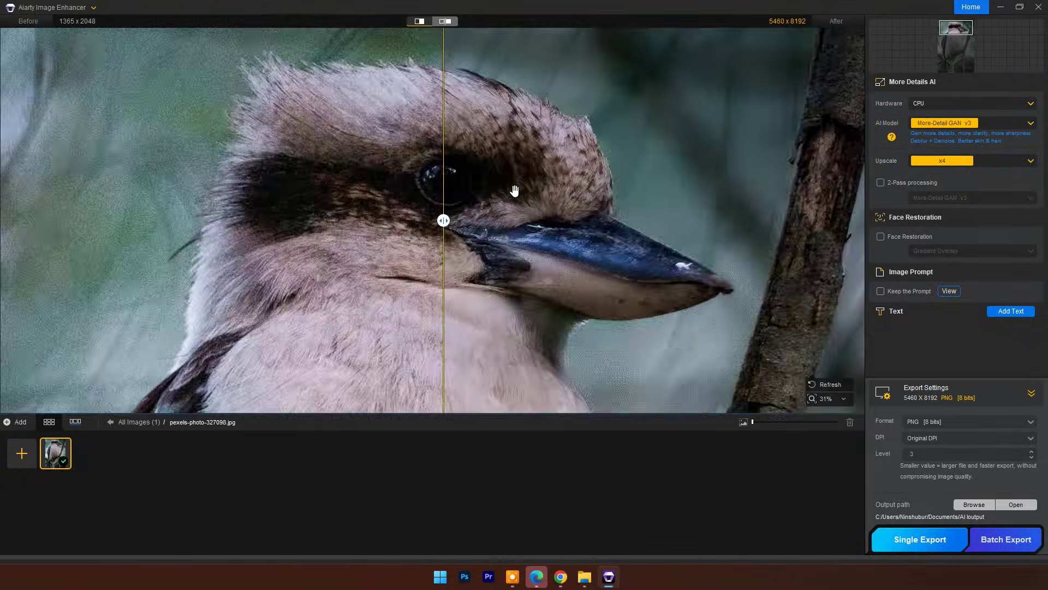
pyautogui.scroll(2, 529, 193)
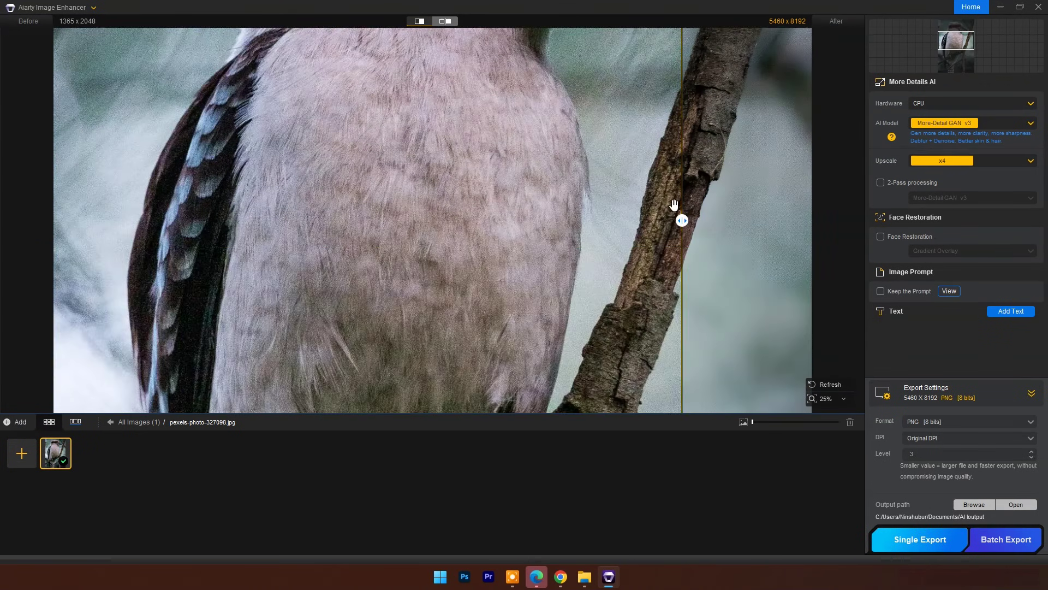
pyautogui.moveTo(680, 218); pyautogui.dragTo(419, 220)
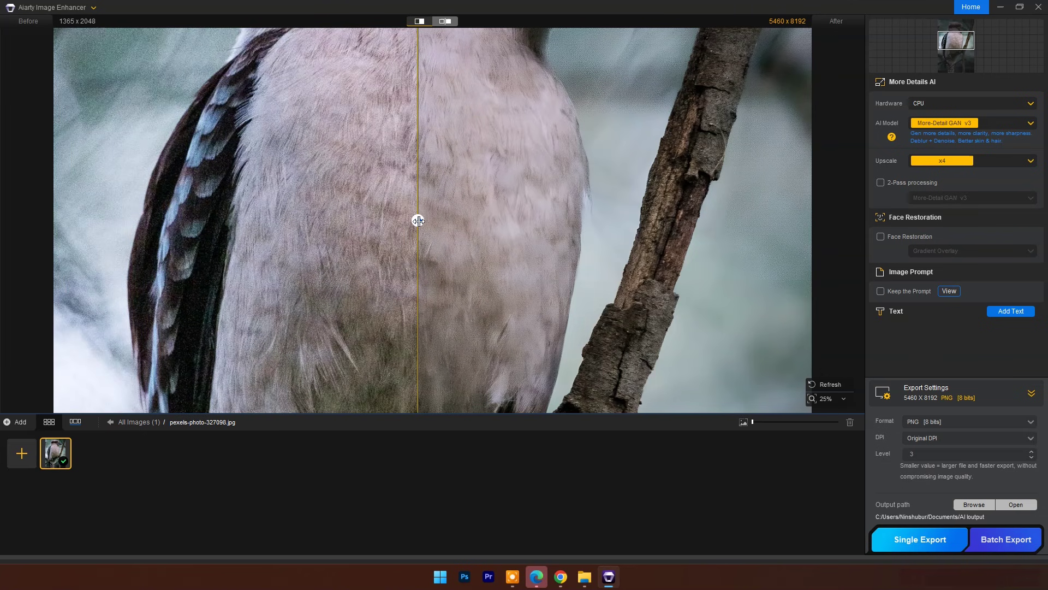
pyautogui.scroll(-3, 561, 233)
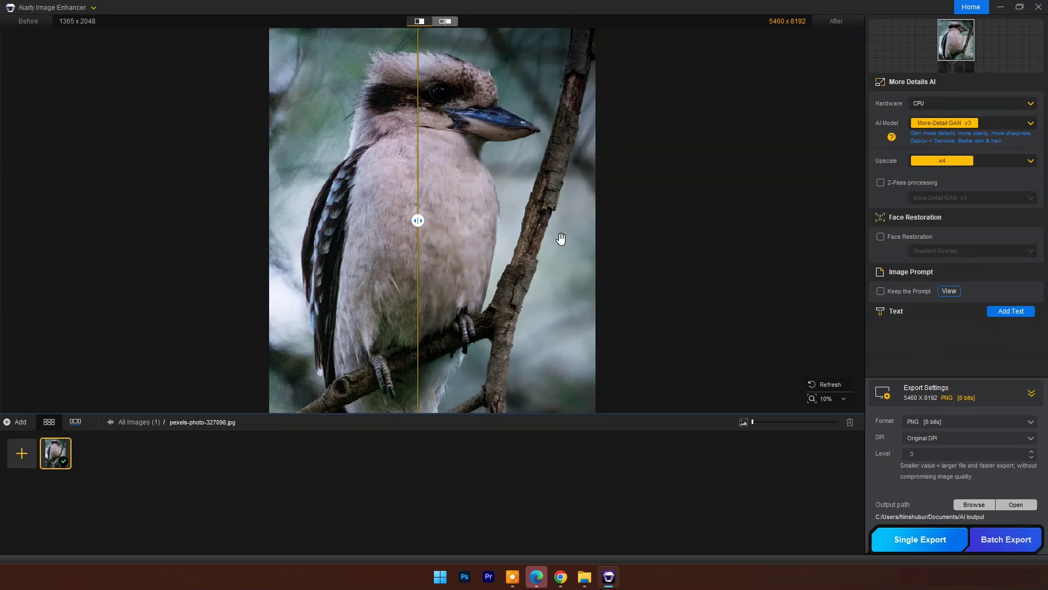
pyautogui.click(593, 577)
pyautogui.click(725, 194)
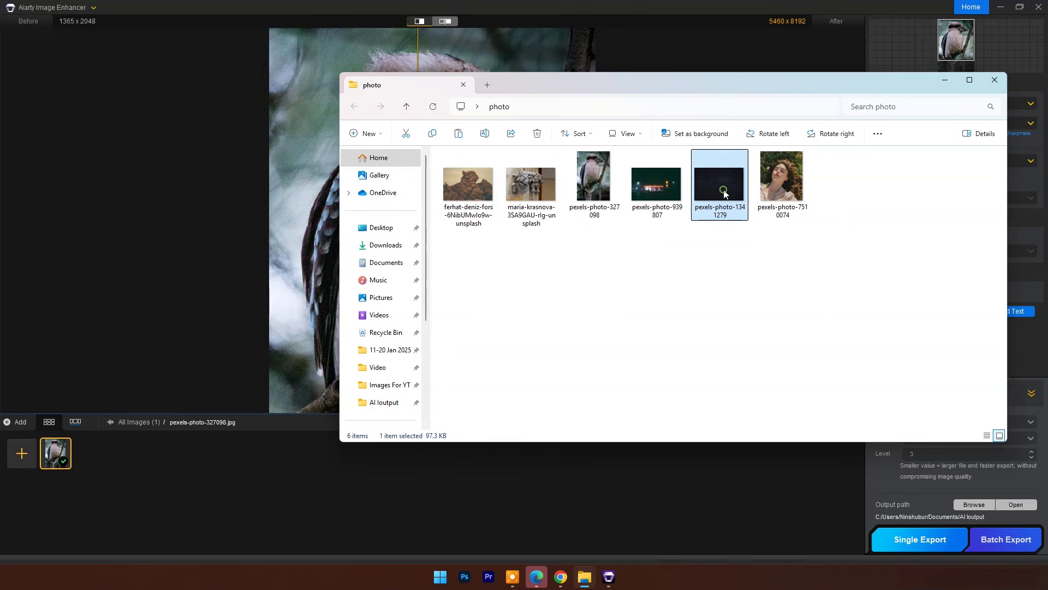
pyautogui.moveTo(724, 194); pyautogui.dragTo(249, 499)
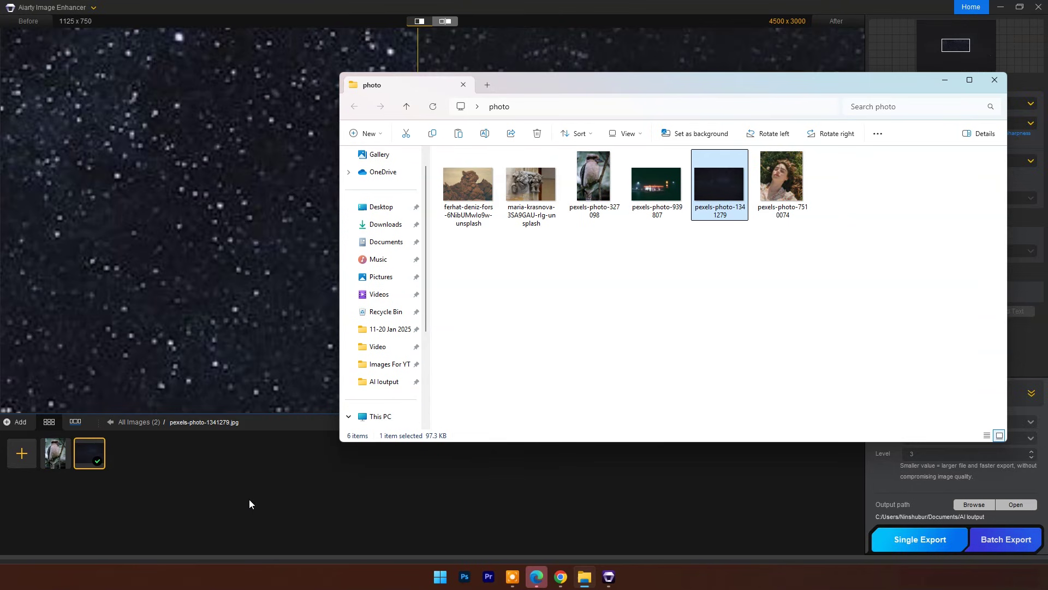
pyautogui.click(955, 81)
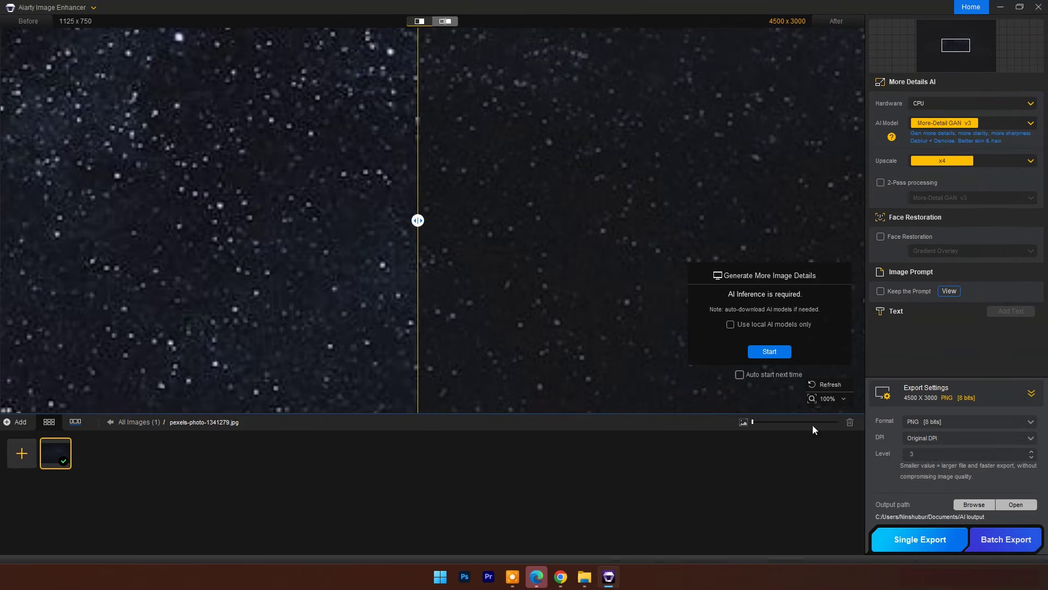
pyautogui.scroll(-5, 562, 273)
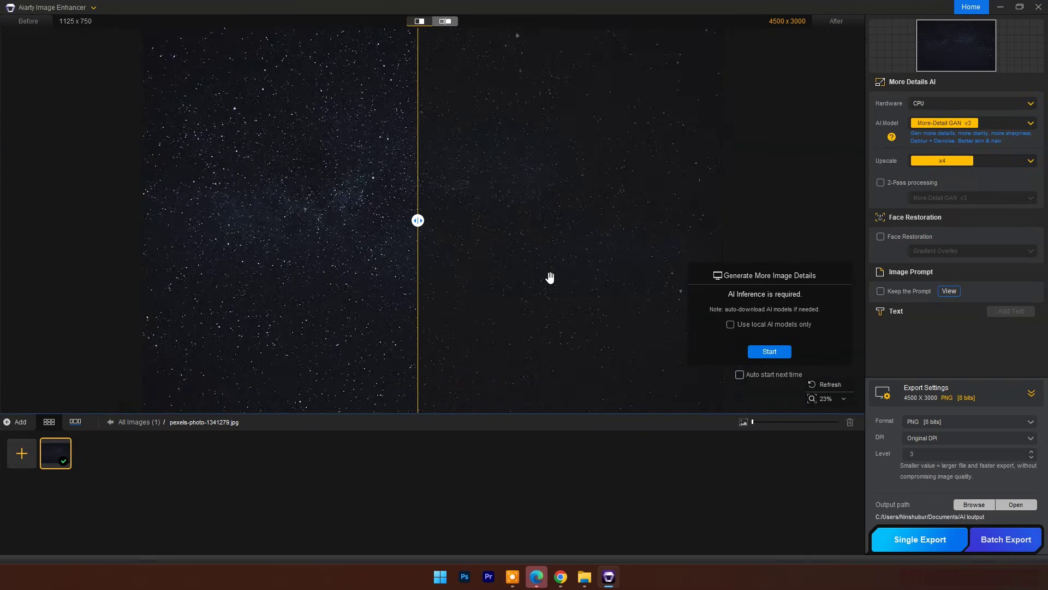
pyautogui.scroll(3, 457, 311)
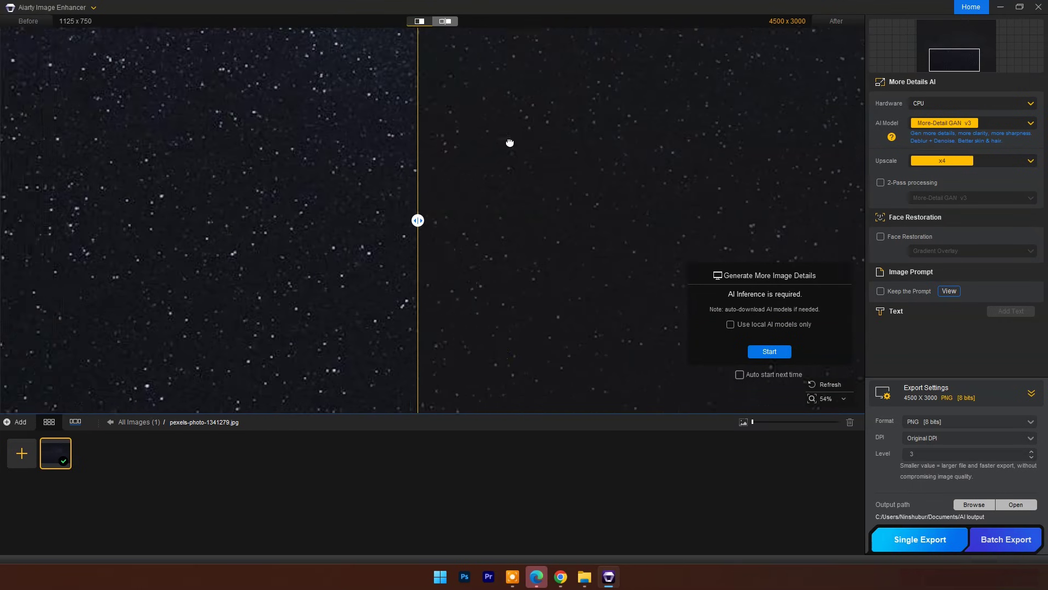
pyautogui.scroll(4, 394, 110)
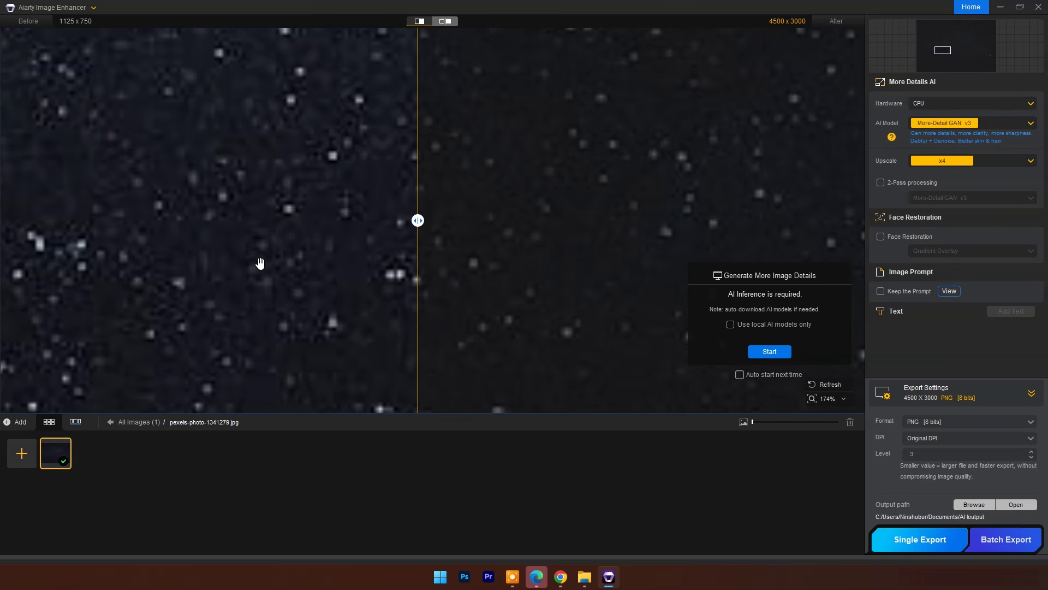
pyautogui.scroll(-4, 260, 263)
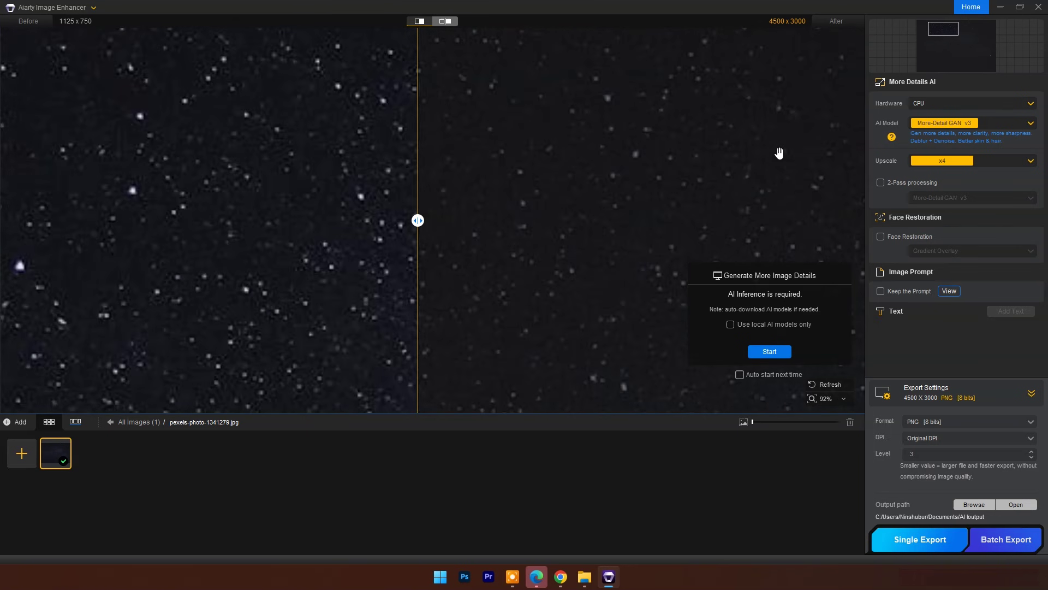
# Enhance the starry sky with AIGCsmooth v3 at x2, from 1125 x 750 to 2250 x 1500
pyautogui.click(1014, 123)
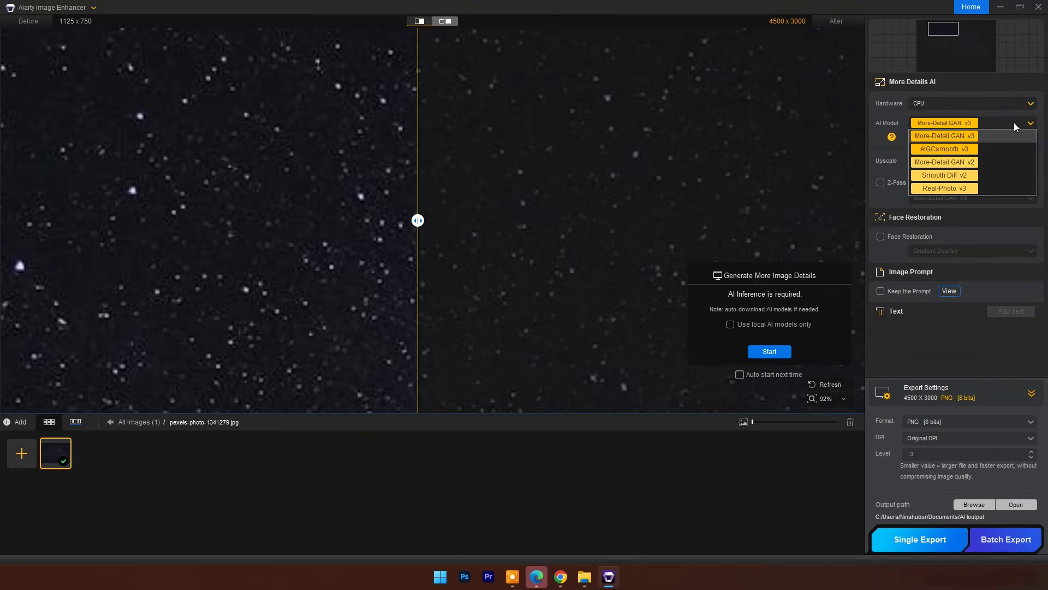
pyautogui.click(968, 149)
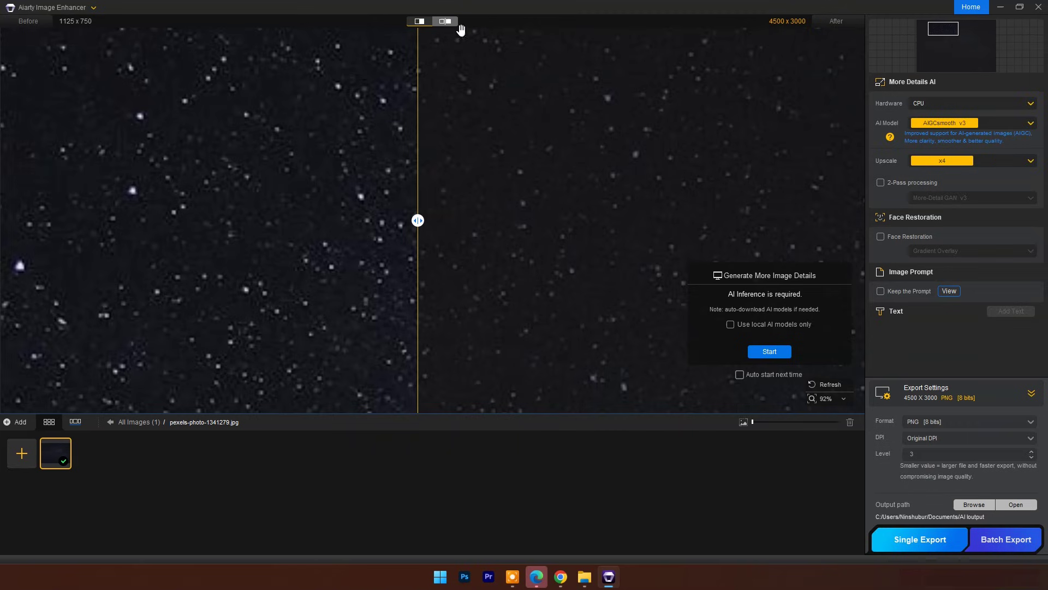
pyautogui.click(1003, 160)
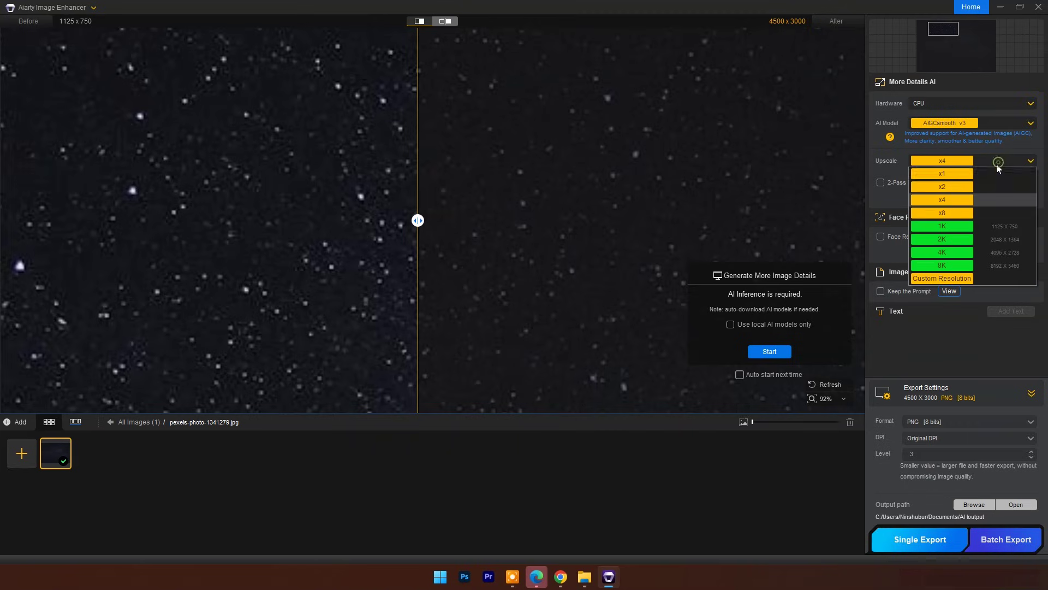
pyautogui.click(948, 187)
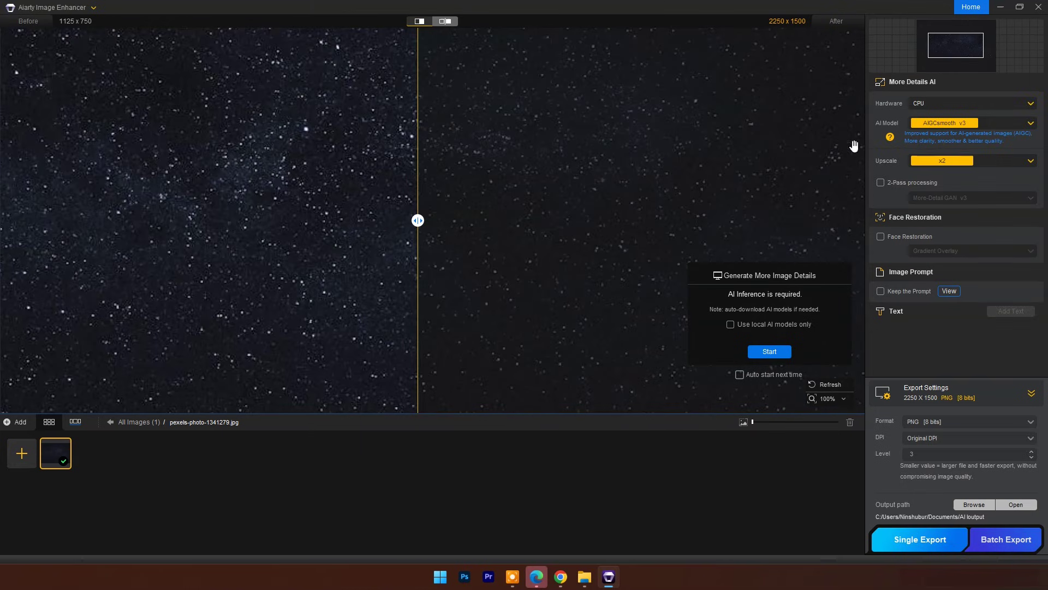
pyautogui.click(770, 352)
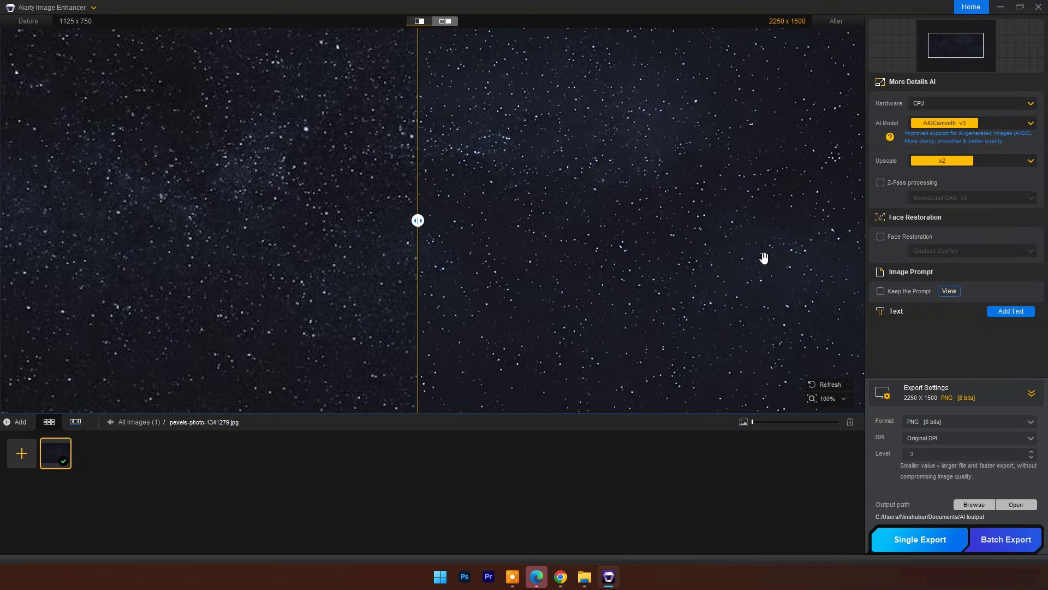
# Zoom into the 2250 x 1500 starry-sky result and pan up toward the top of the sky
pyautogui.scroll(3, 418, 220)
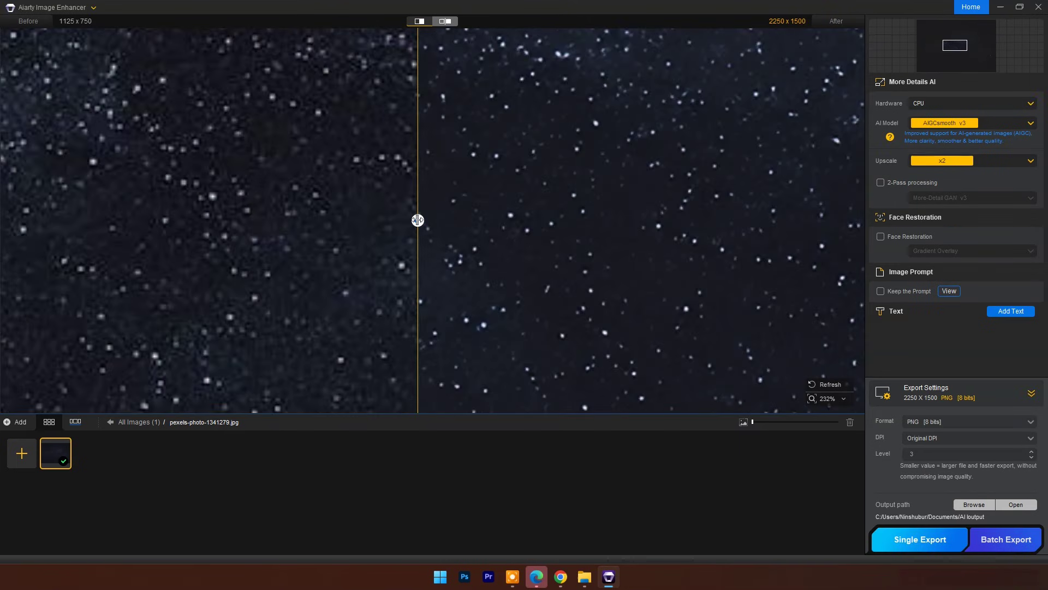
pyautogui.scroll(-4, 458, 212)
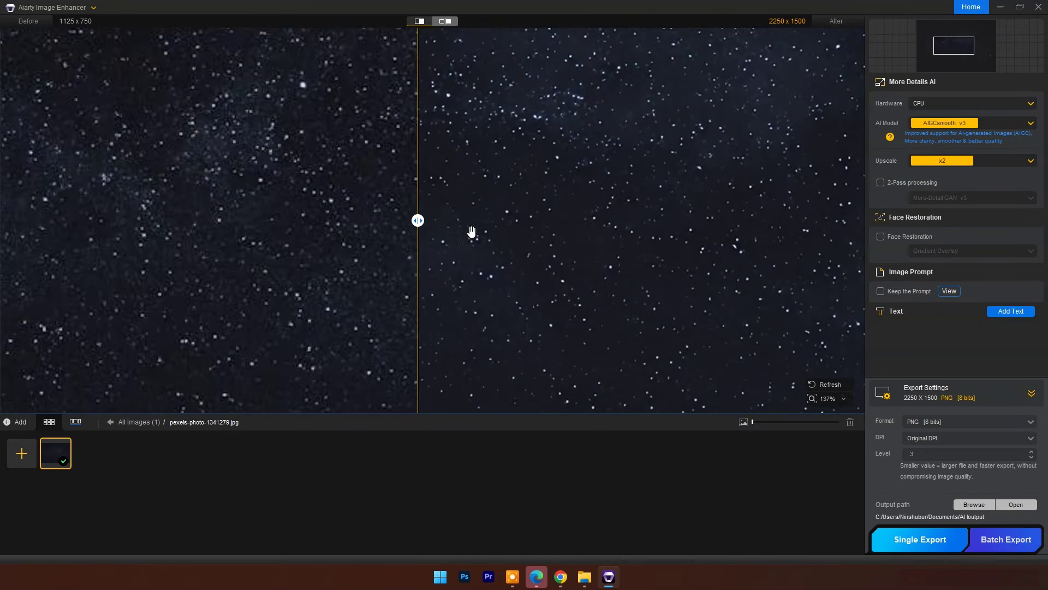
pyautogui.moveTo(491, 316); pyautogui.dragTo(499, 274)
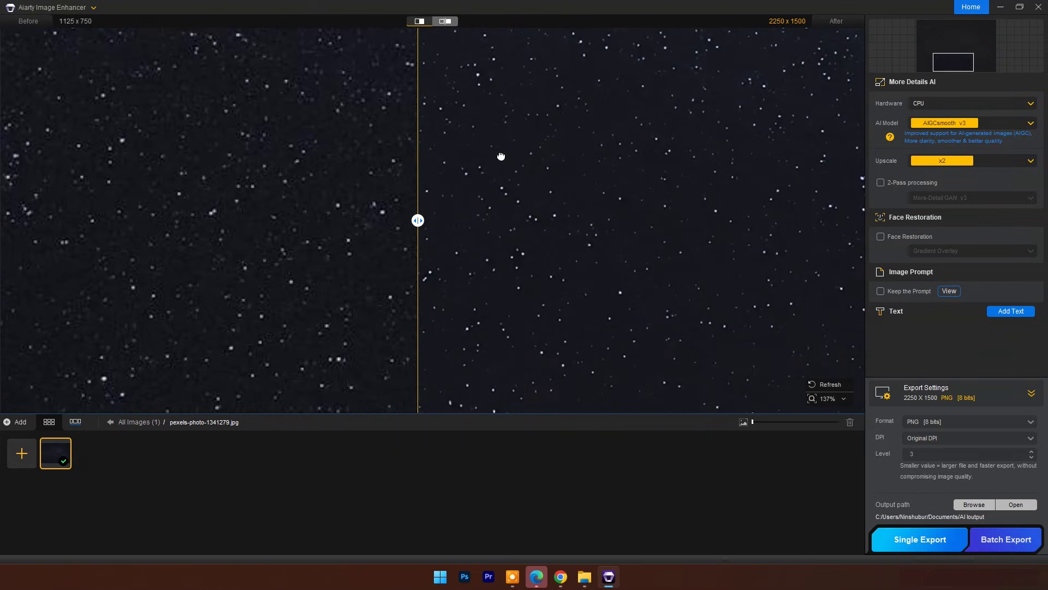
pyautogui.moveTo(498, 156); pyautogui.dragTo(511, 333)
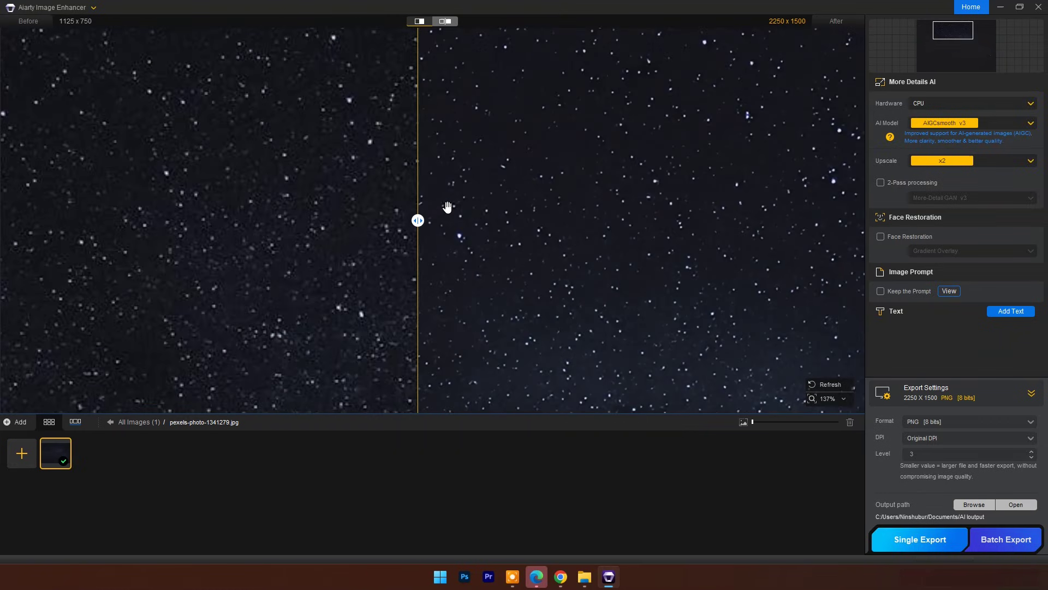
pyautogui.scroll(2, 448, 206)
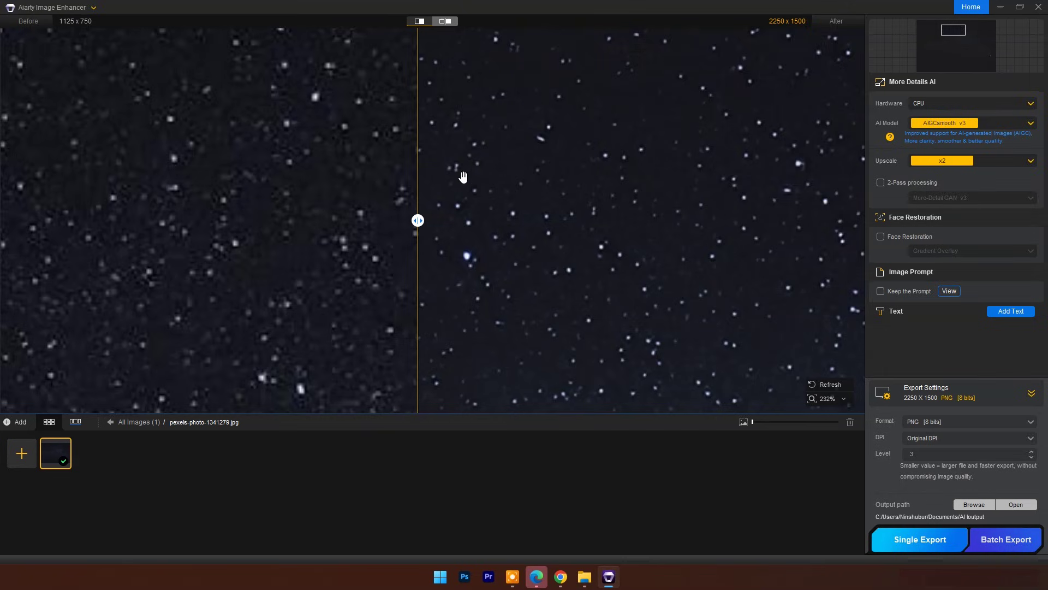
pyautogui.moveTo(461, 175); pyautogui.dragTo(464, 249)
pyautogui.moveTo(497, 116); pyautogui.dragTo(407, 220)
# Sweep the before/after divider to compare the crisper stars against the original
pyautogui.scroll(-3, 491, 221)
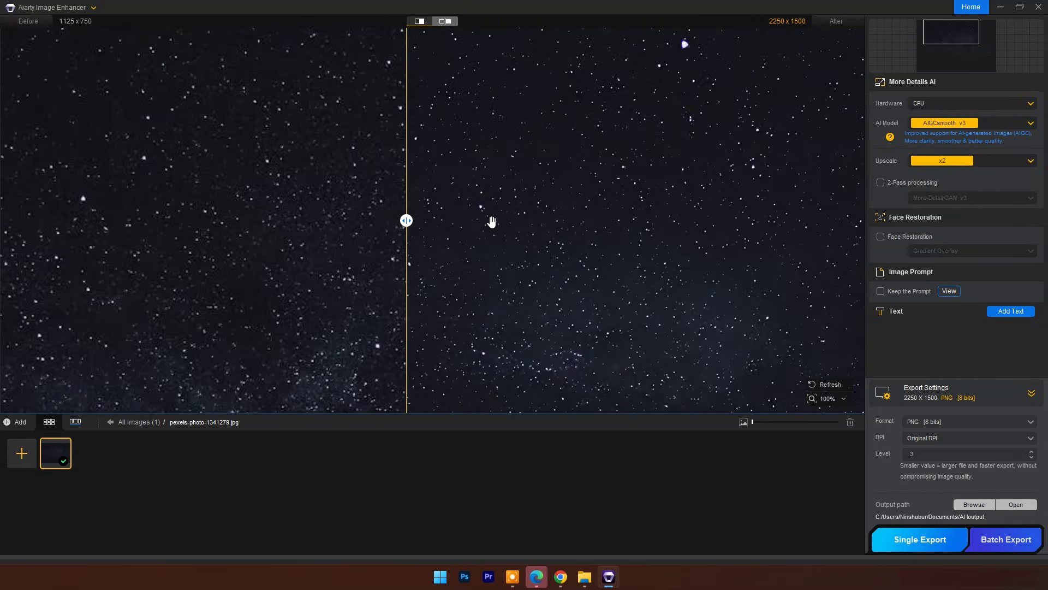
pyautogui.scroll(-1, 492, 221)
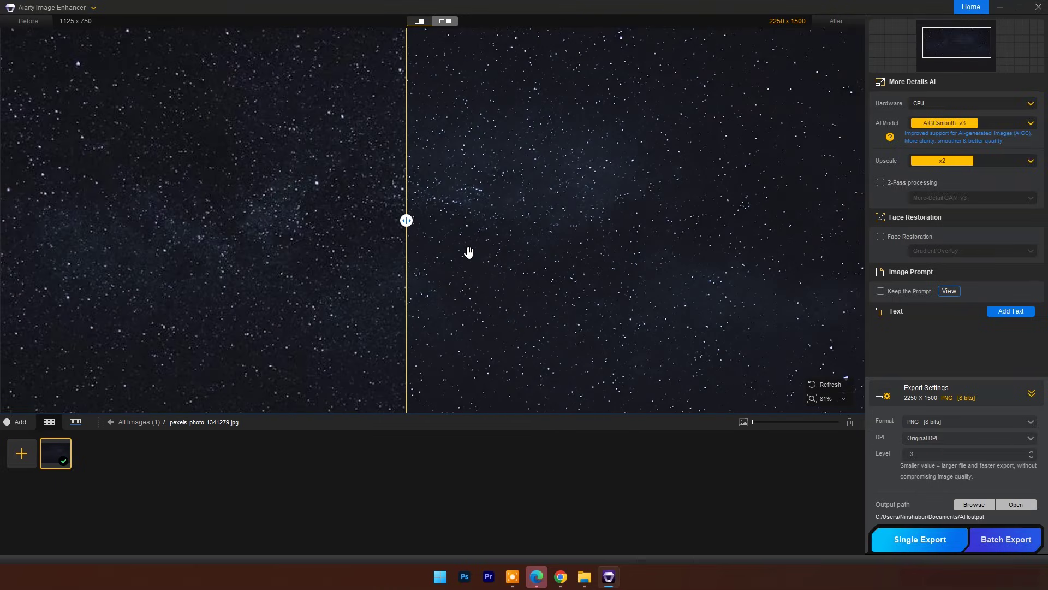
pyautogui.moveTo(408, 220)
pyautogui.mouseDown()
pyautogui.moveTo(521, 220)
pyautogui.moveTo(403, 207)
pyautogui.mouseUp()
pyautogui.scroll(-2, 473, 233)
pyautogui.scroll(5, 404, 206)
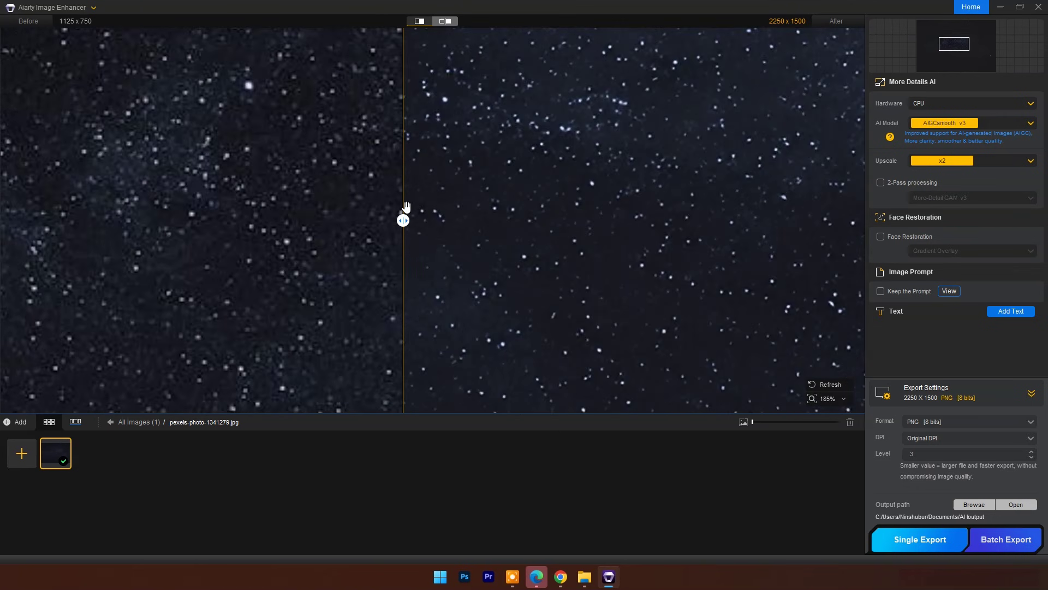
pyautogui.scroll(3, 467, 224)
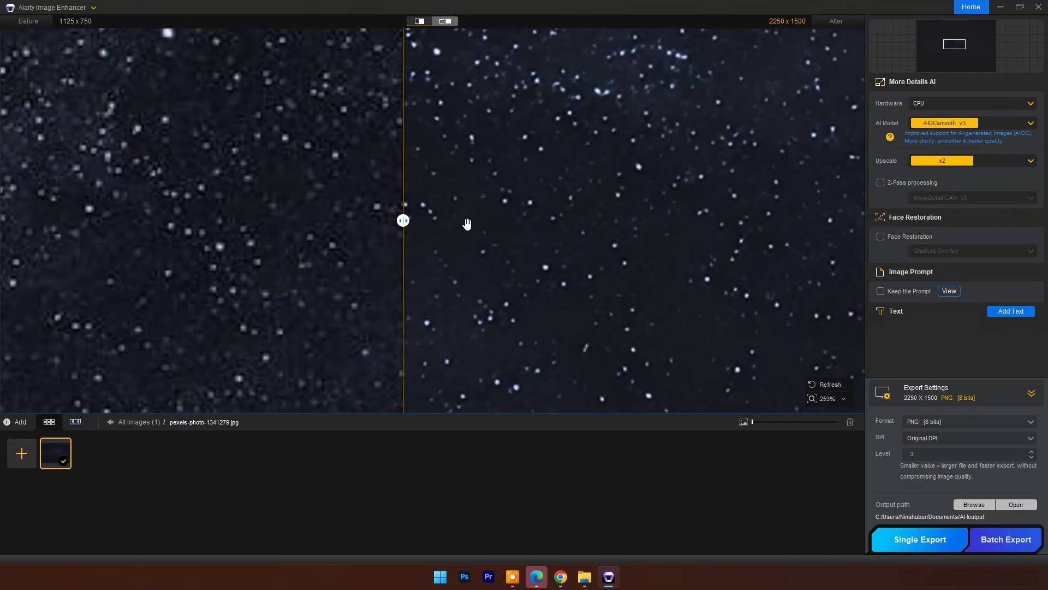
pyautogui.moveTo(404, 220); pyautogui.dragTo(428, 215)
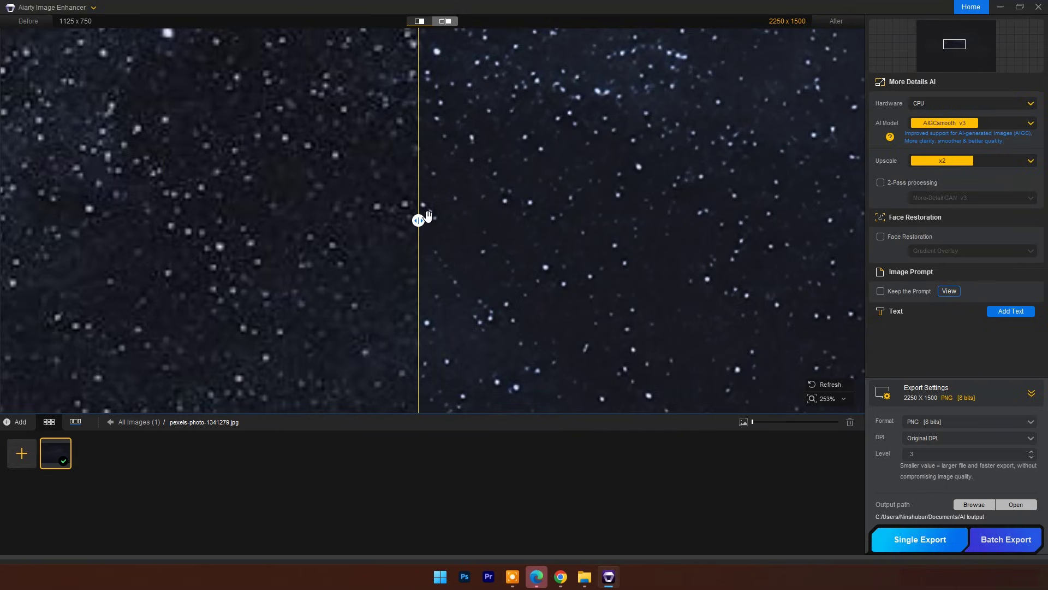
# Rerun the starry-sky enhancement with 2-Pass More-Detail GAN v3 and compare before/after zoomed out
pyautogui.click(882, 185)
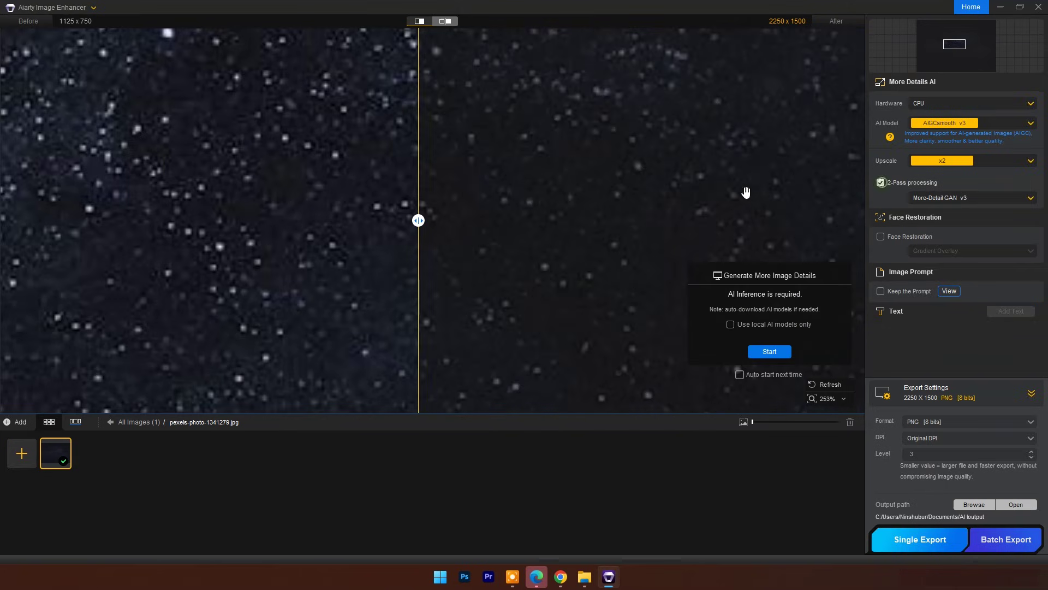
pyautogui.click(787, 346)
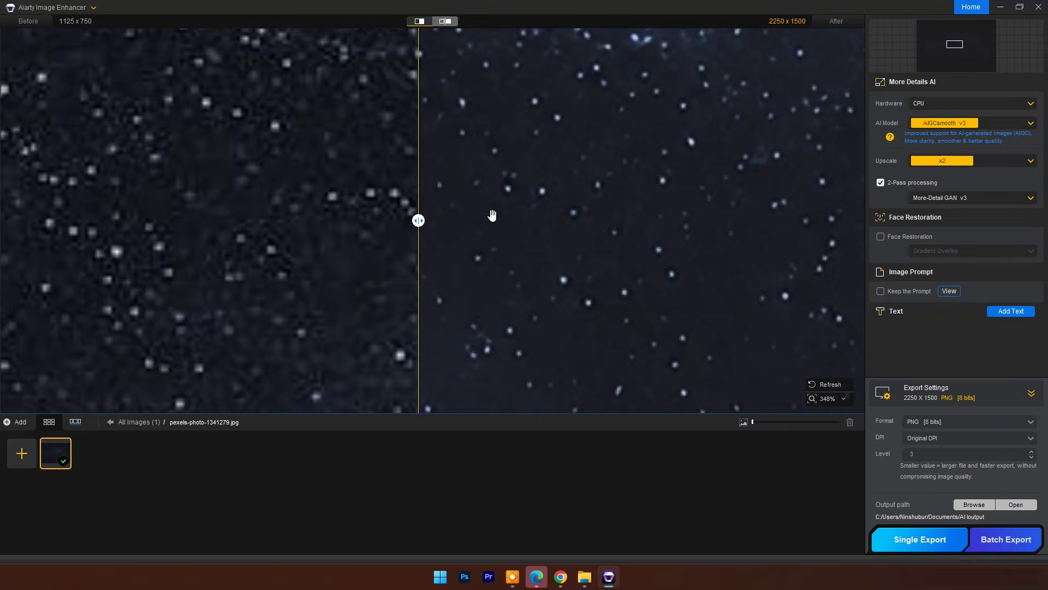
pyautogui.scroll(-3, 490, 212)
pyautogui.scroll(-2, 490, 212)
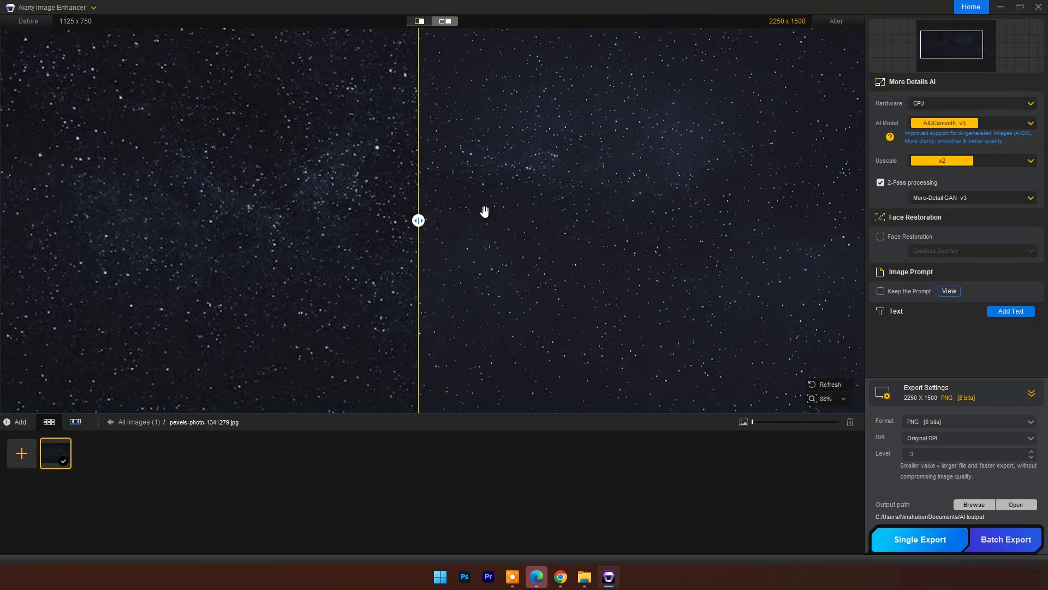
pyautogui.moveTo(419, 220); pyautogui.dragTo(65, 192)
# Export the two-pass starry-sky PNG, inspect it in Photos, then close Photos and the AI output folder
pyautogui.click(920, 539)
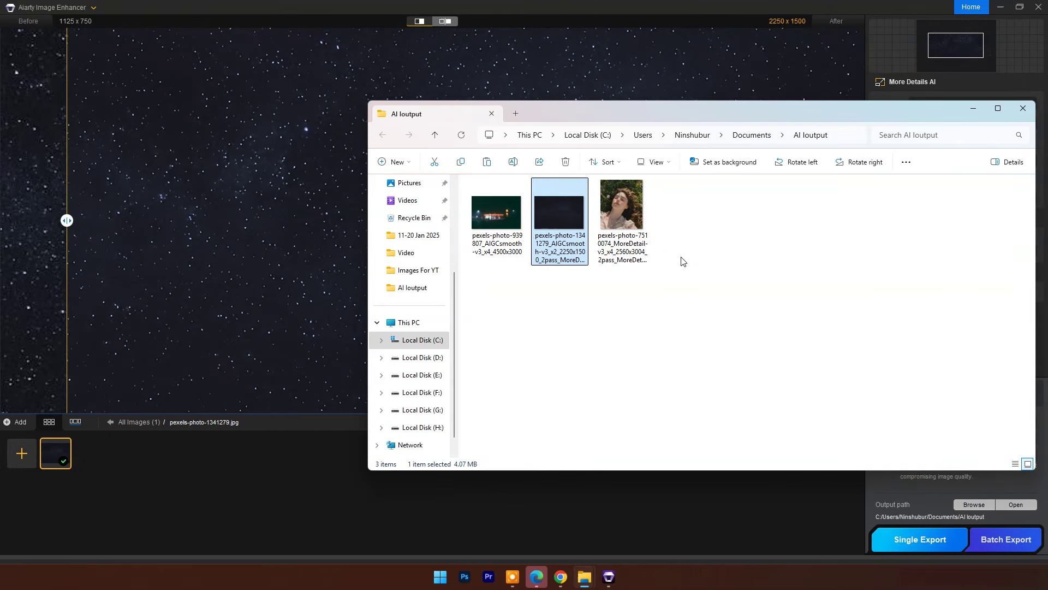
pyautogui.doubleClick(573, 234)
pyautogui.scroll(5, 574, 229)
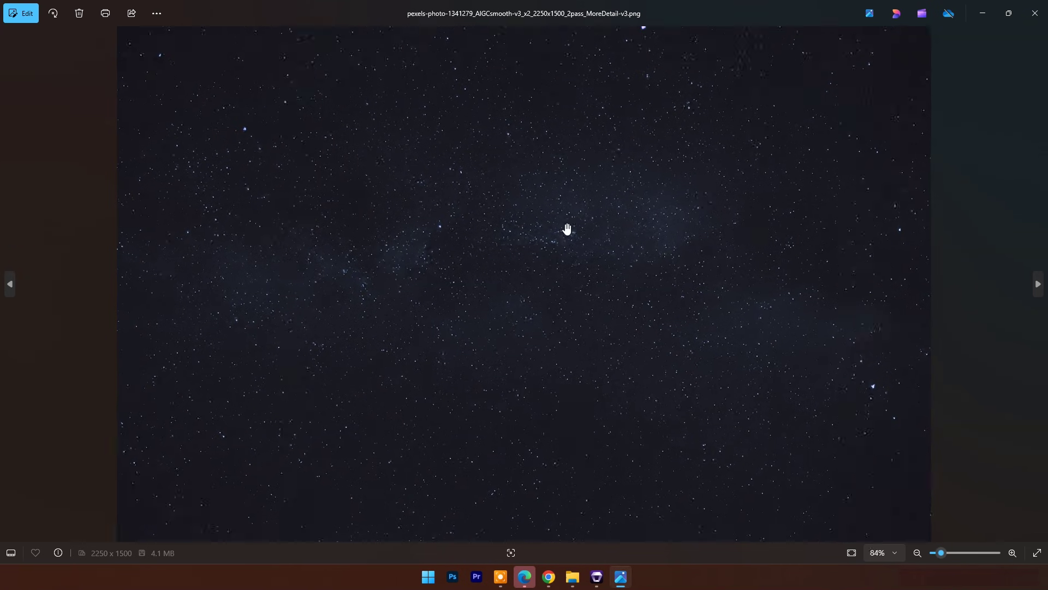
pyautogui.scroll(-5, 579, 220)
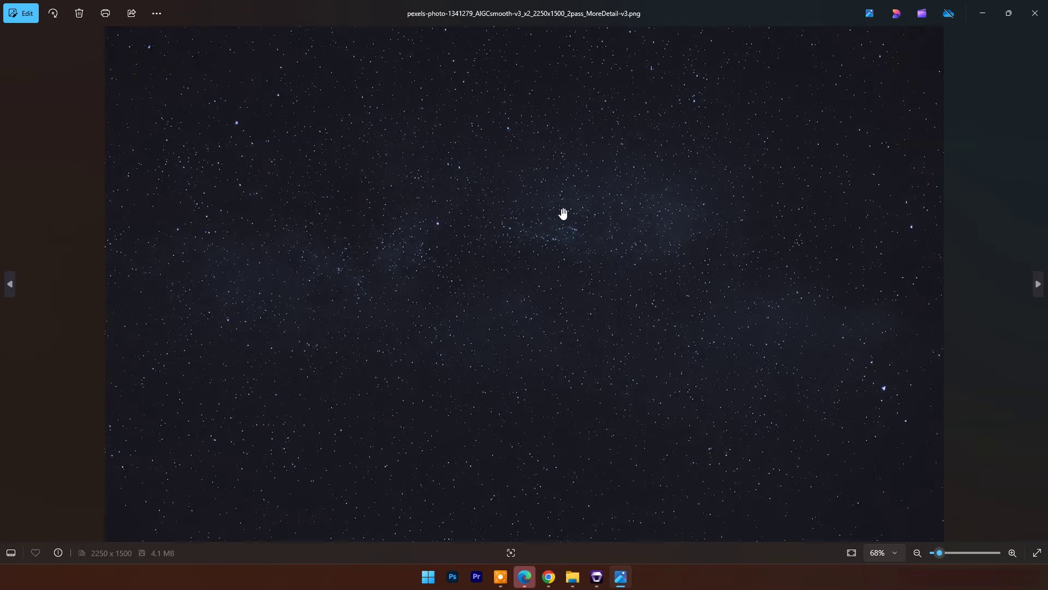
pyautogui.click(1035, 13)
pyautogui.click(1025, 109)
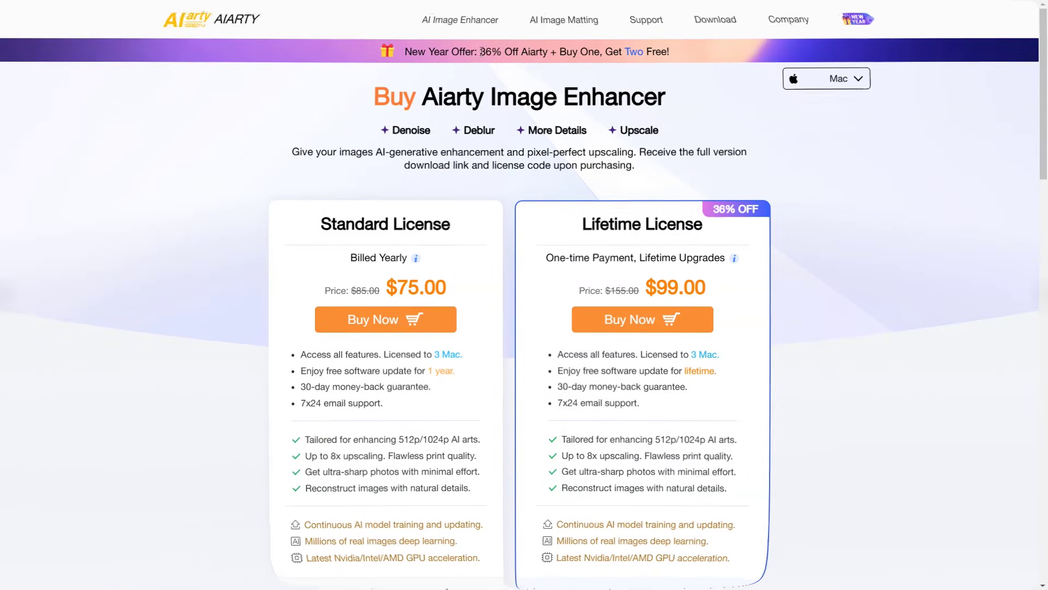
# Highlight the 36% Off offer and switch the buy page pricing from Mac to Windows
pyautogui.moveTo(480, 51); pyautogui.dragTo(554, 51)
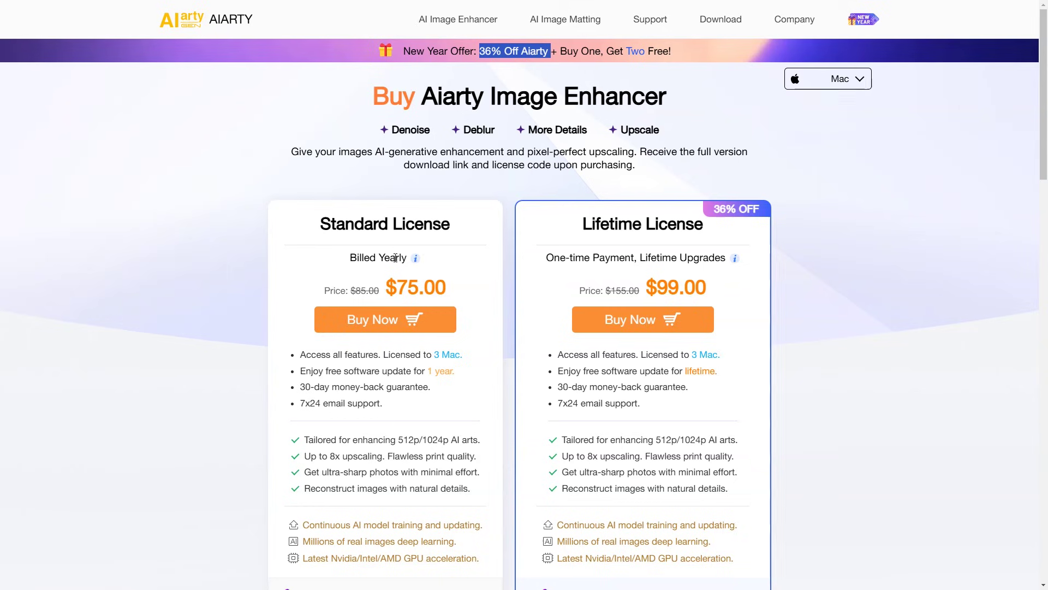
pyautogui.click(328, 417)
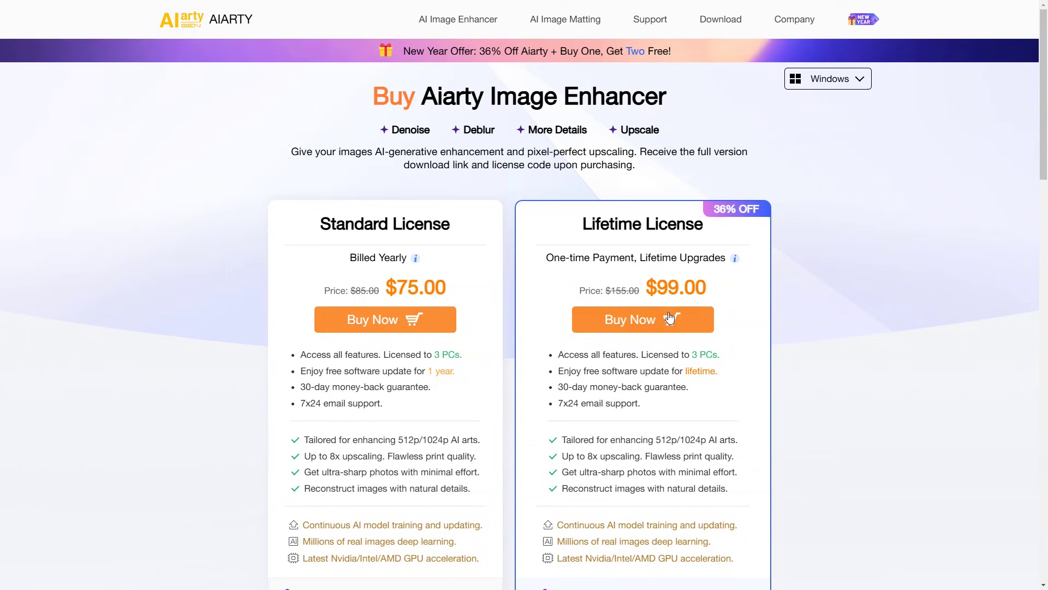